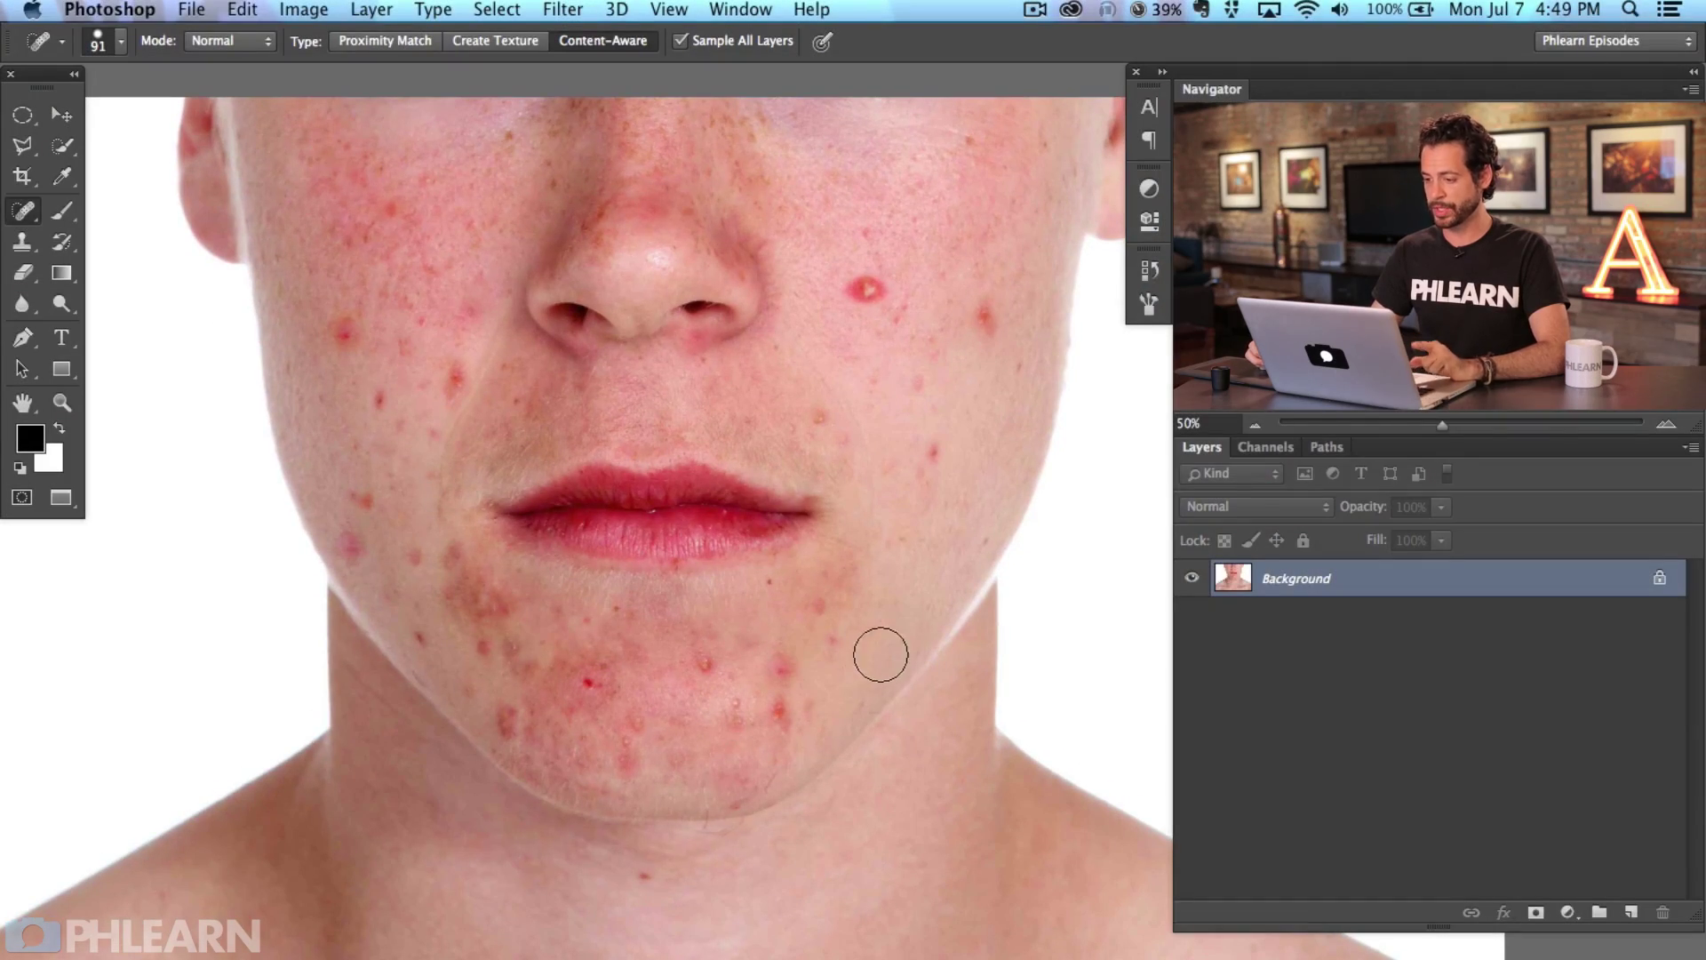
# Add a Hue/Saturation adjustment layer above the portrait and restrict it to the Reds range.
pyautogui.click(1569, 913)
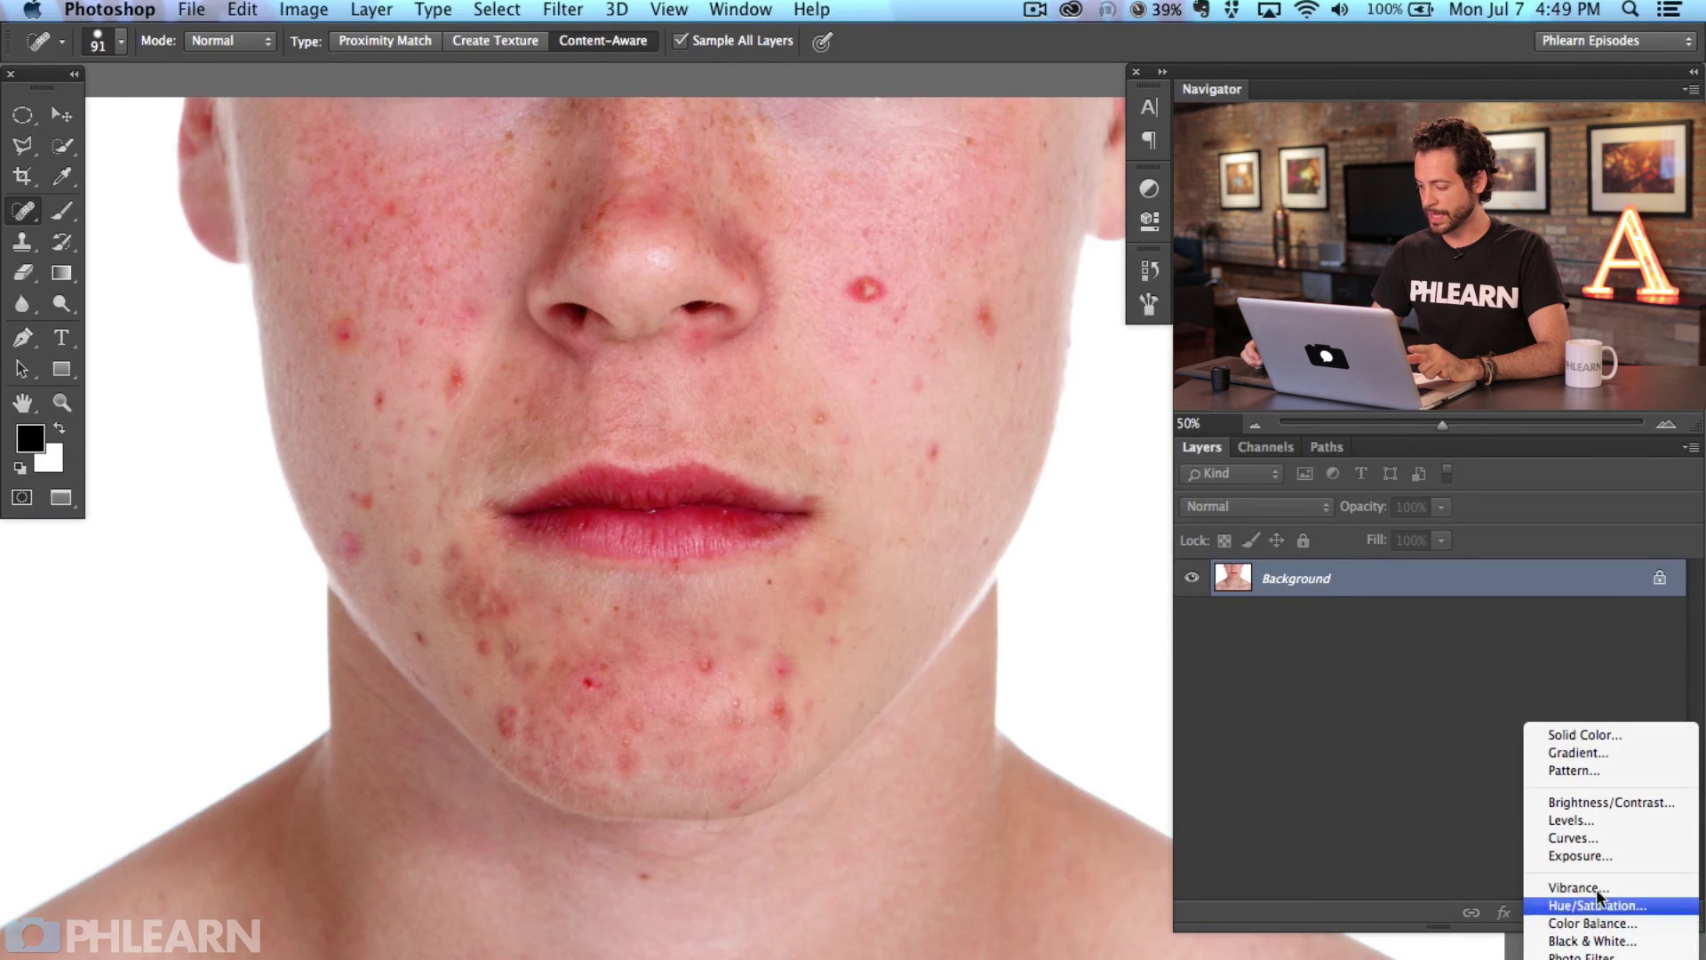
pyautogui.click(1591, 906)
pyautogui.hscroll(5, 700, 502)
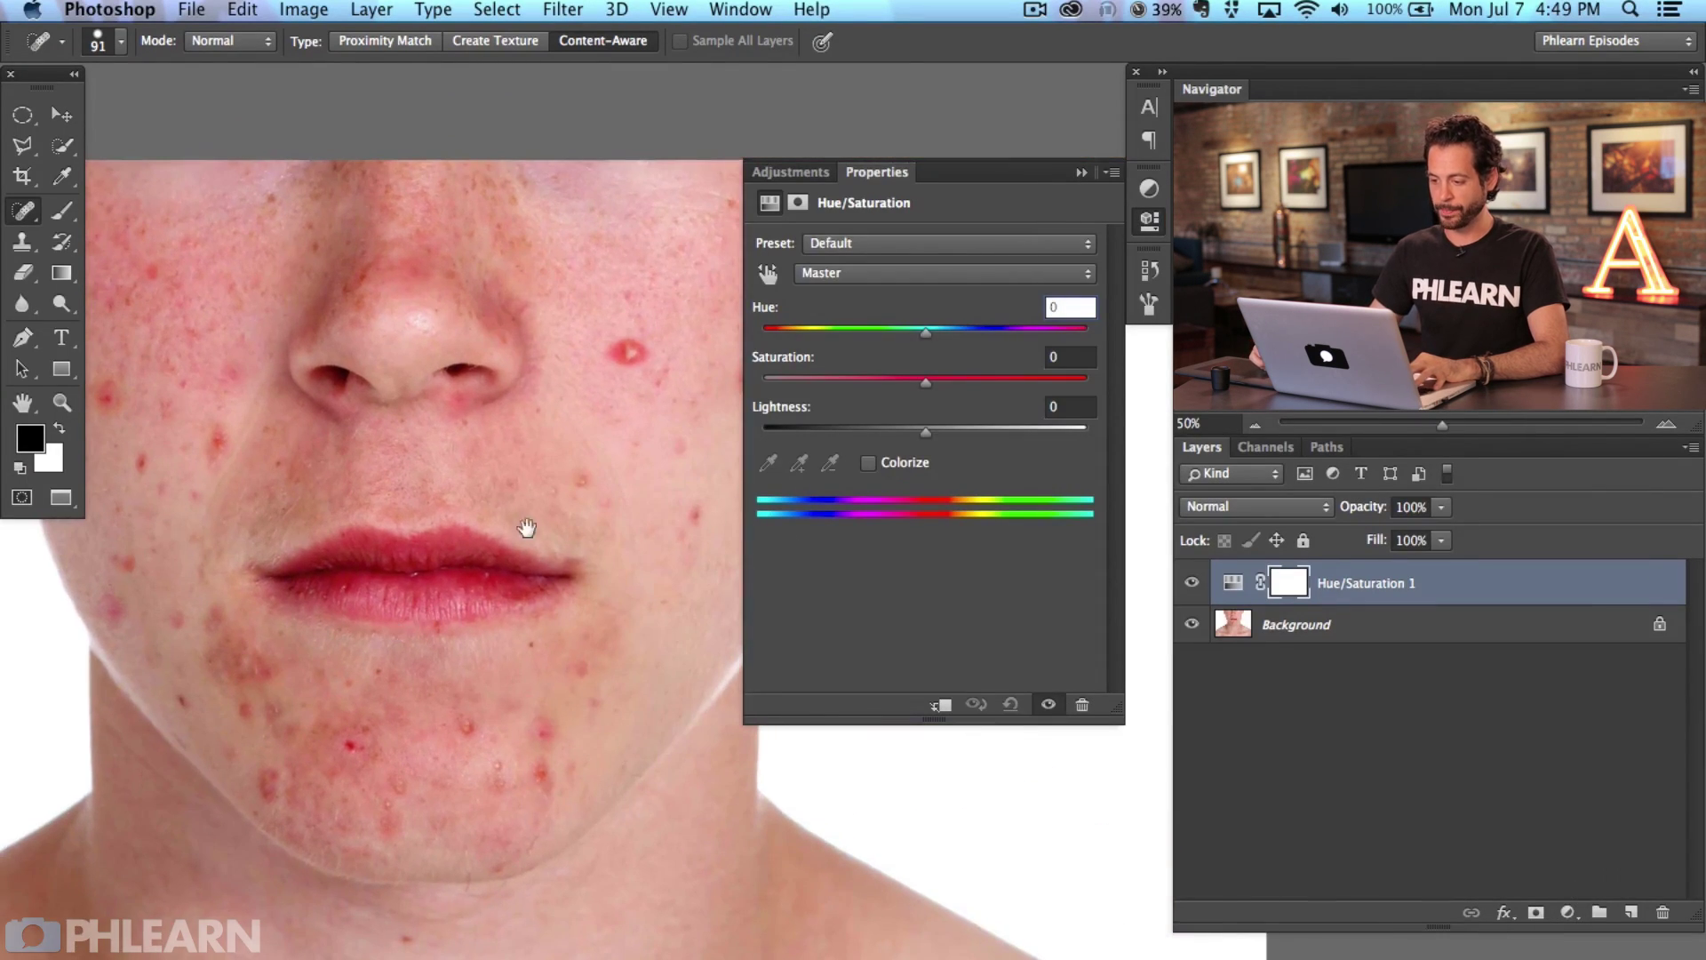
pyautogui.moveTo(925, 331)
pyautogui.mouseDown()
pyautogui.moveTo(1044, 330)
pyautogui.moveTo(845, 345)
pyautogui.moveTo(1091, 349)
pyautogui.moveTo(860, 335)
pyautogui.moveTo(978, 345)
pyautogui.moveTo(940, 346)
pyautogui.mouseUp()
pyautogui.press('super+z')
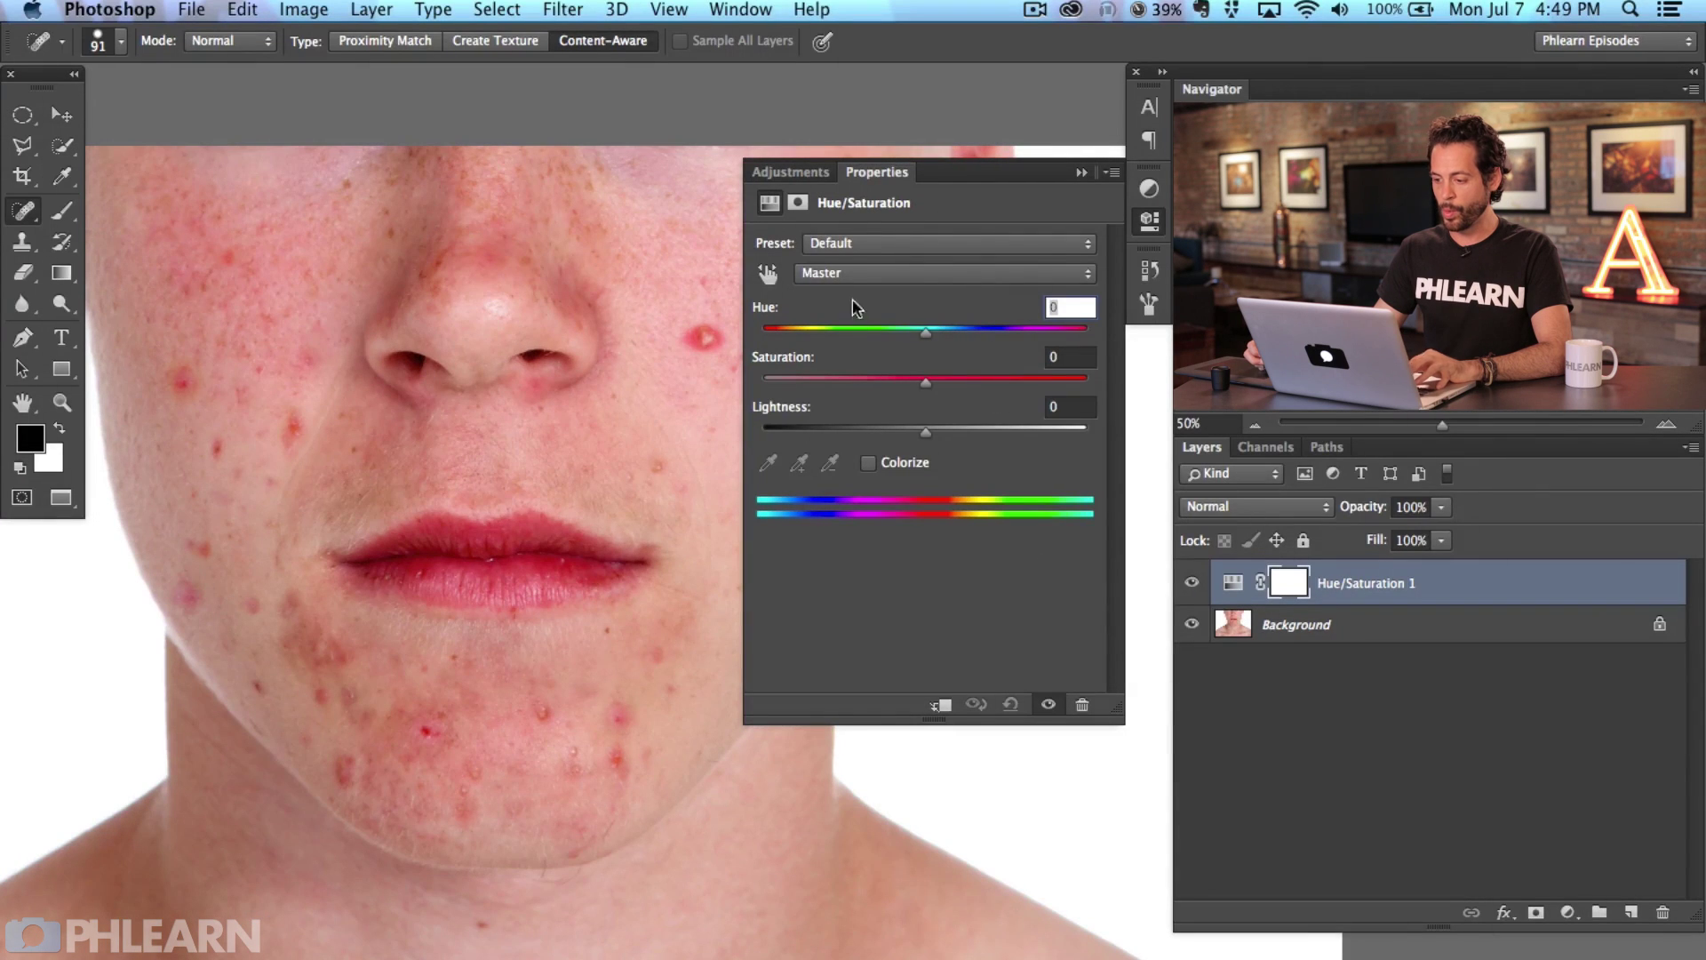
pyautogui.click(835, 272)
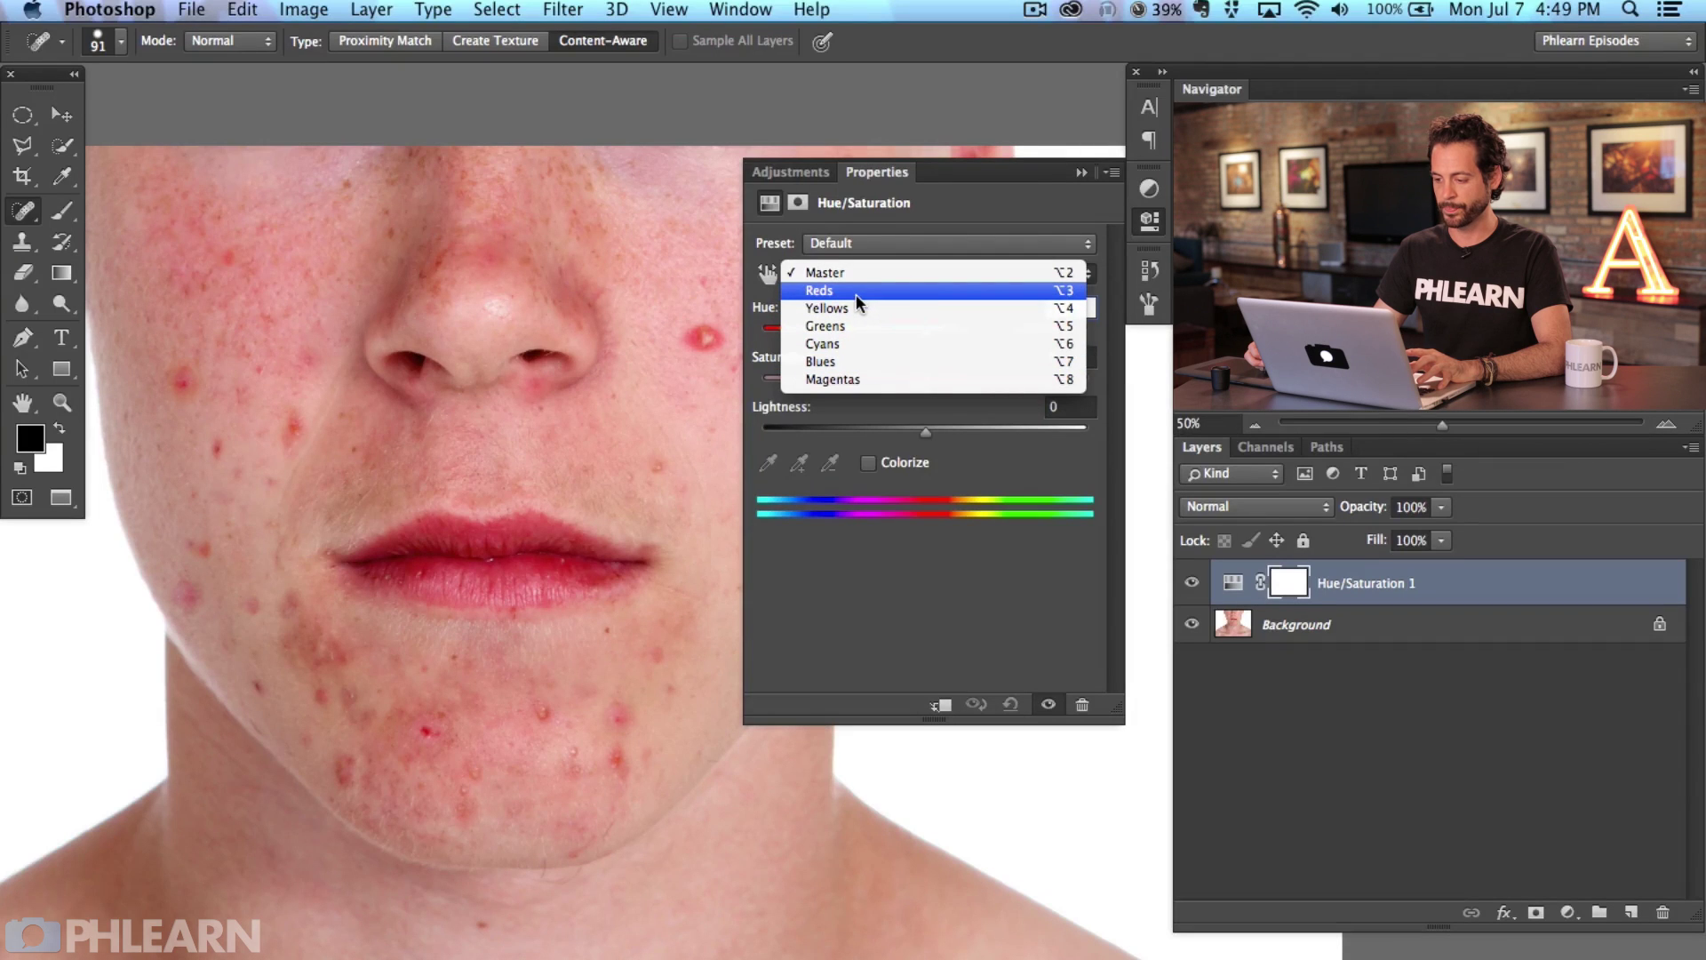
pyautogui.press('Escape')
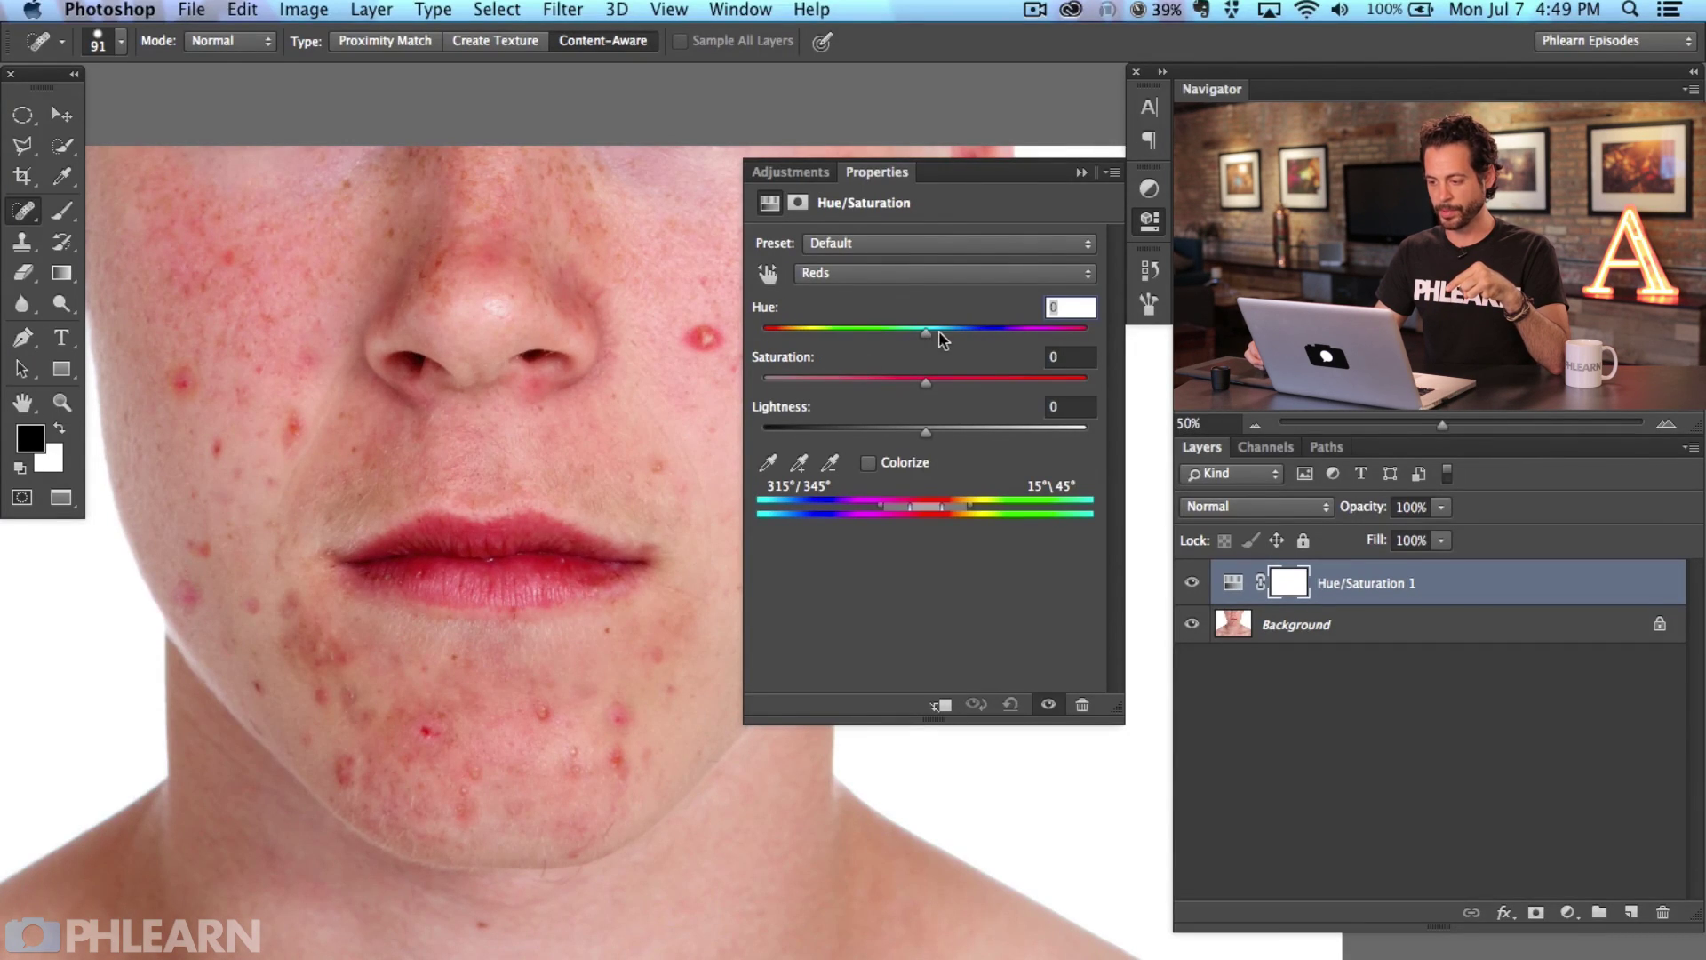
# Exaggerate the Reds with hue +100 and saturation +54, and shift the affected colour range to 302°/332° and 3°\32°.
pyautogui.moveTo(949, 329); pyautogui.dragTo(1031, 380)
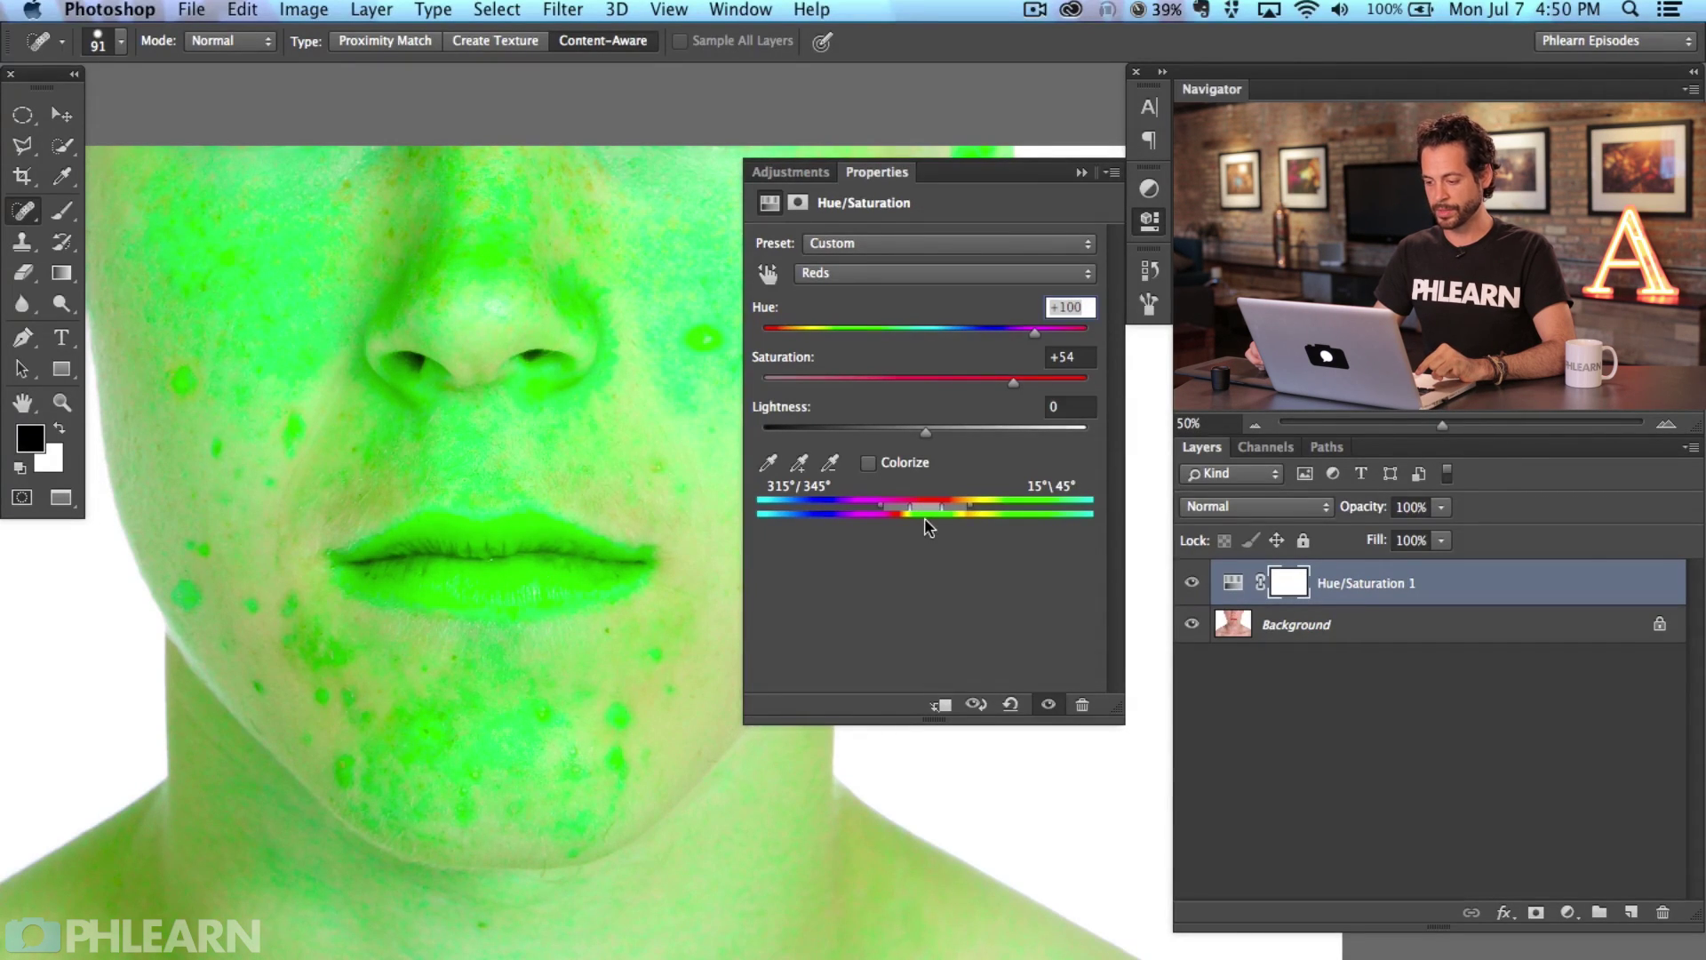
pyautogui.moveTo(924, 506)
pyautogui.mouseDown()
pyautogui.moveTo(902, 508)
pyautogui.moveTo(994, 504)
pyautogui.moveTo(913, 502)
pyautogui.mouseUp()
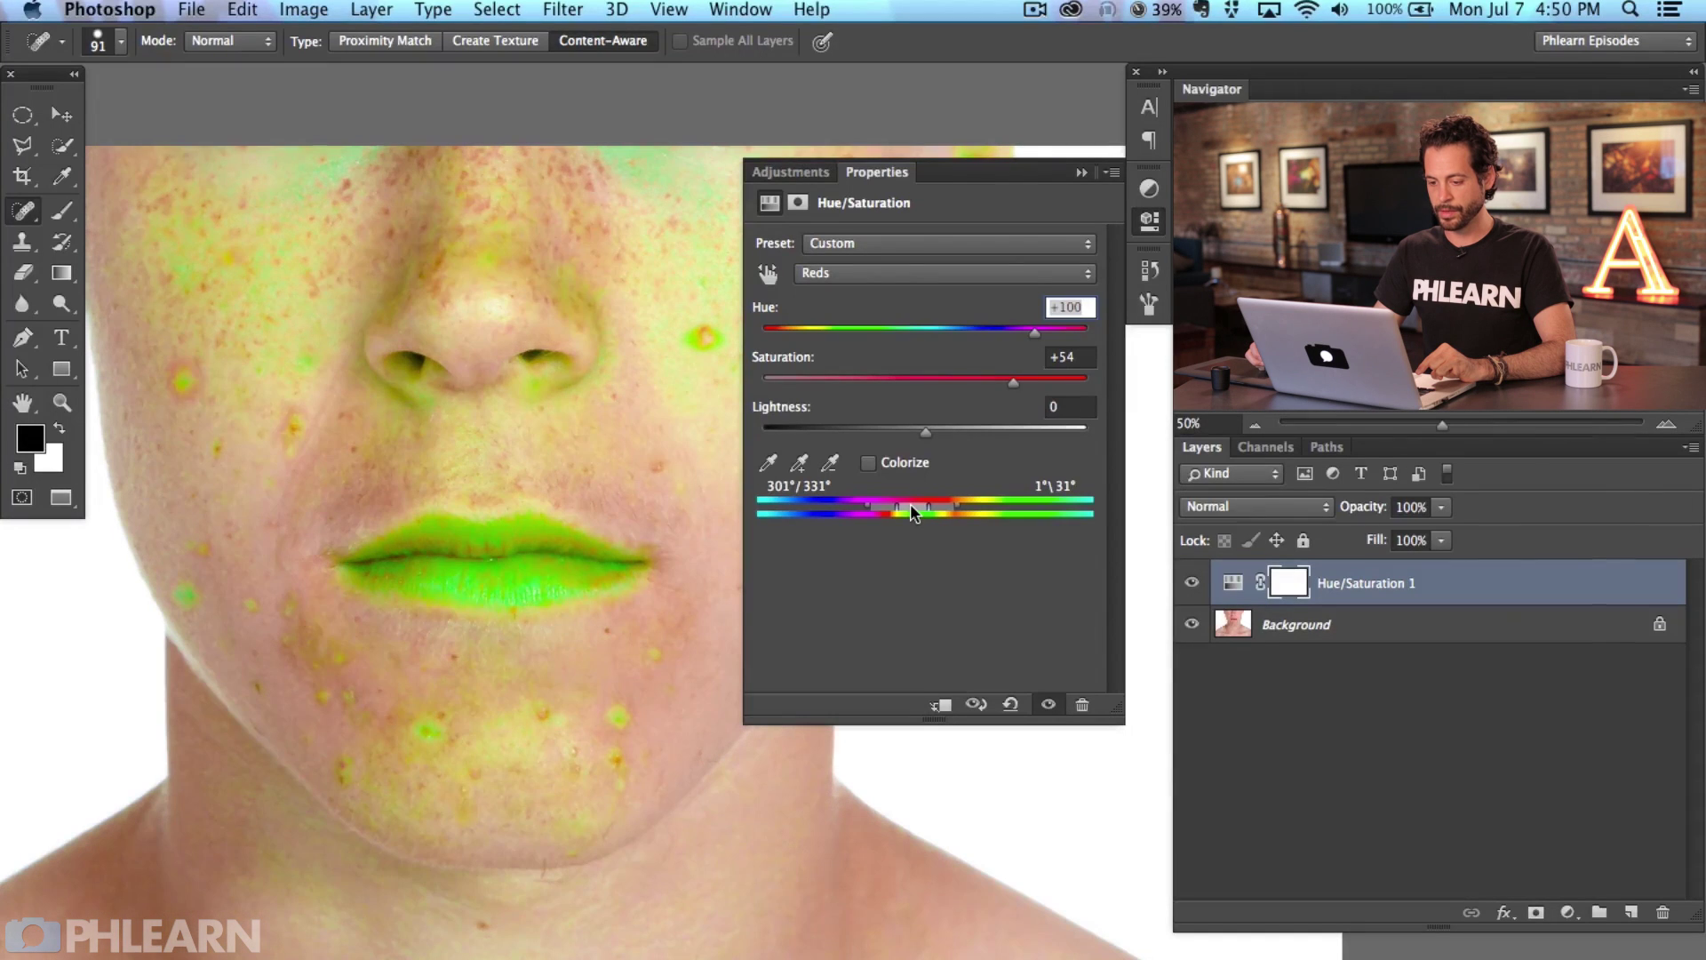
pyautogui.moveTo(910, 503)
pyautogui.mouseDown()
pyautogui.moveTo(935, 503)
pyautogui.moveTo(915, 511)
pyautogui.mouseUp()
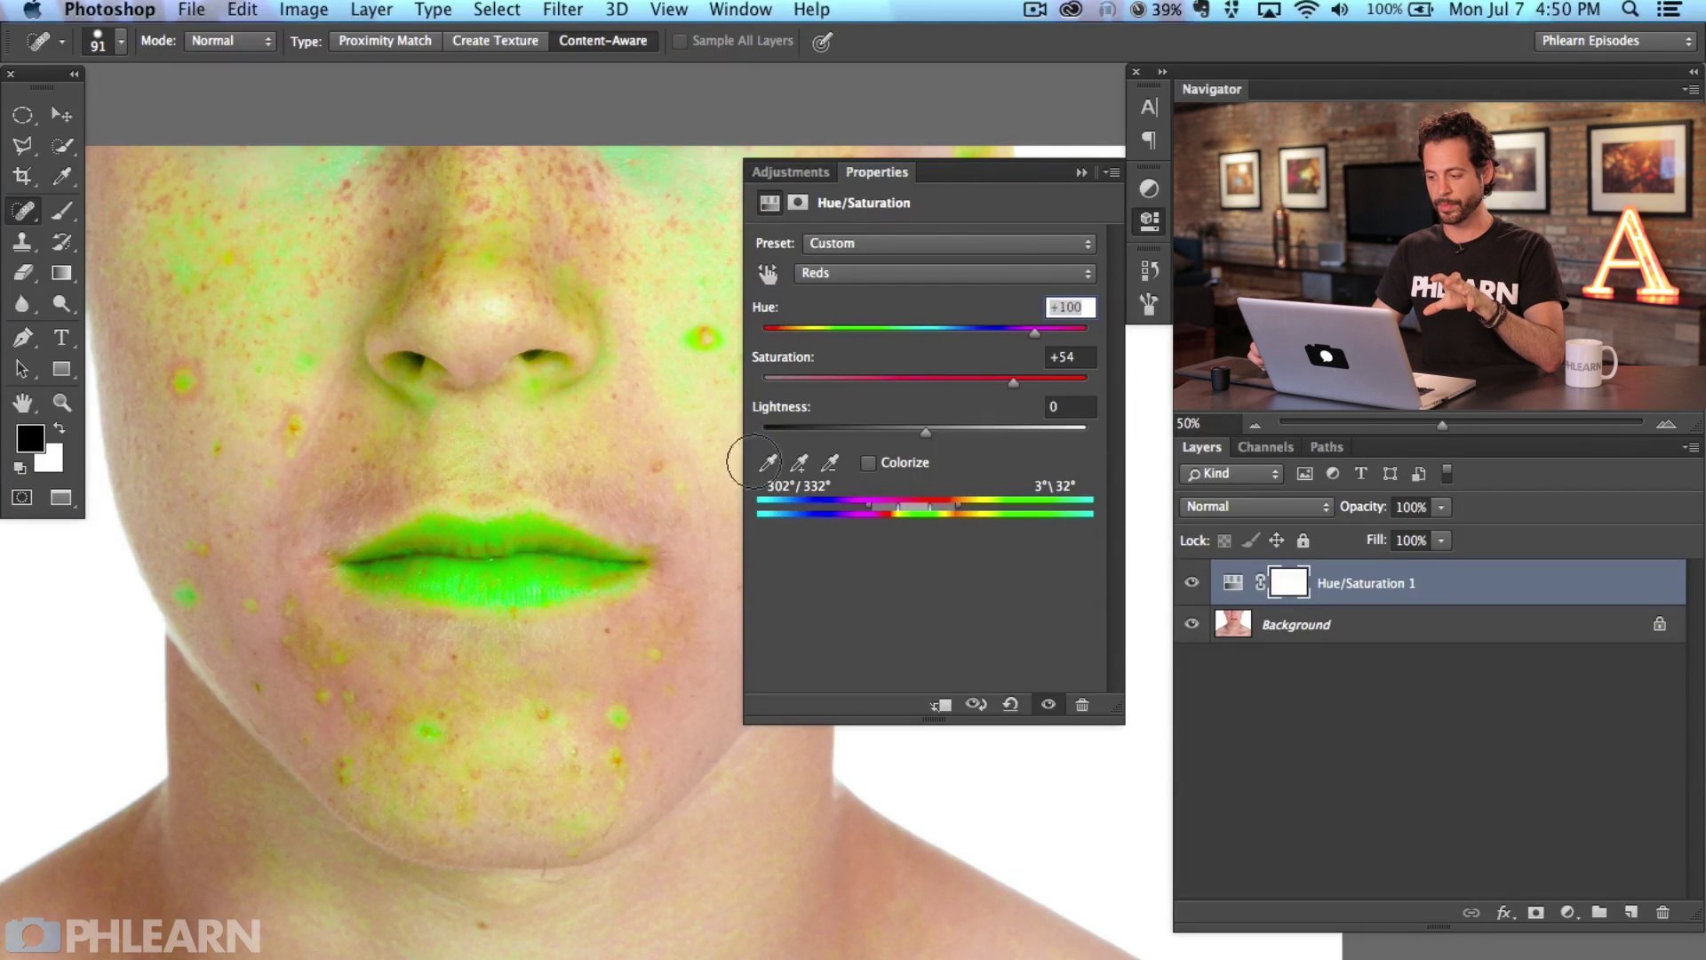
# Reset the saturation and hue of the Reds to 0, keeping the isolated colour range.
pyautogui.click(1093, 355)
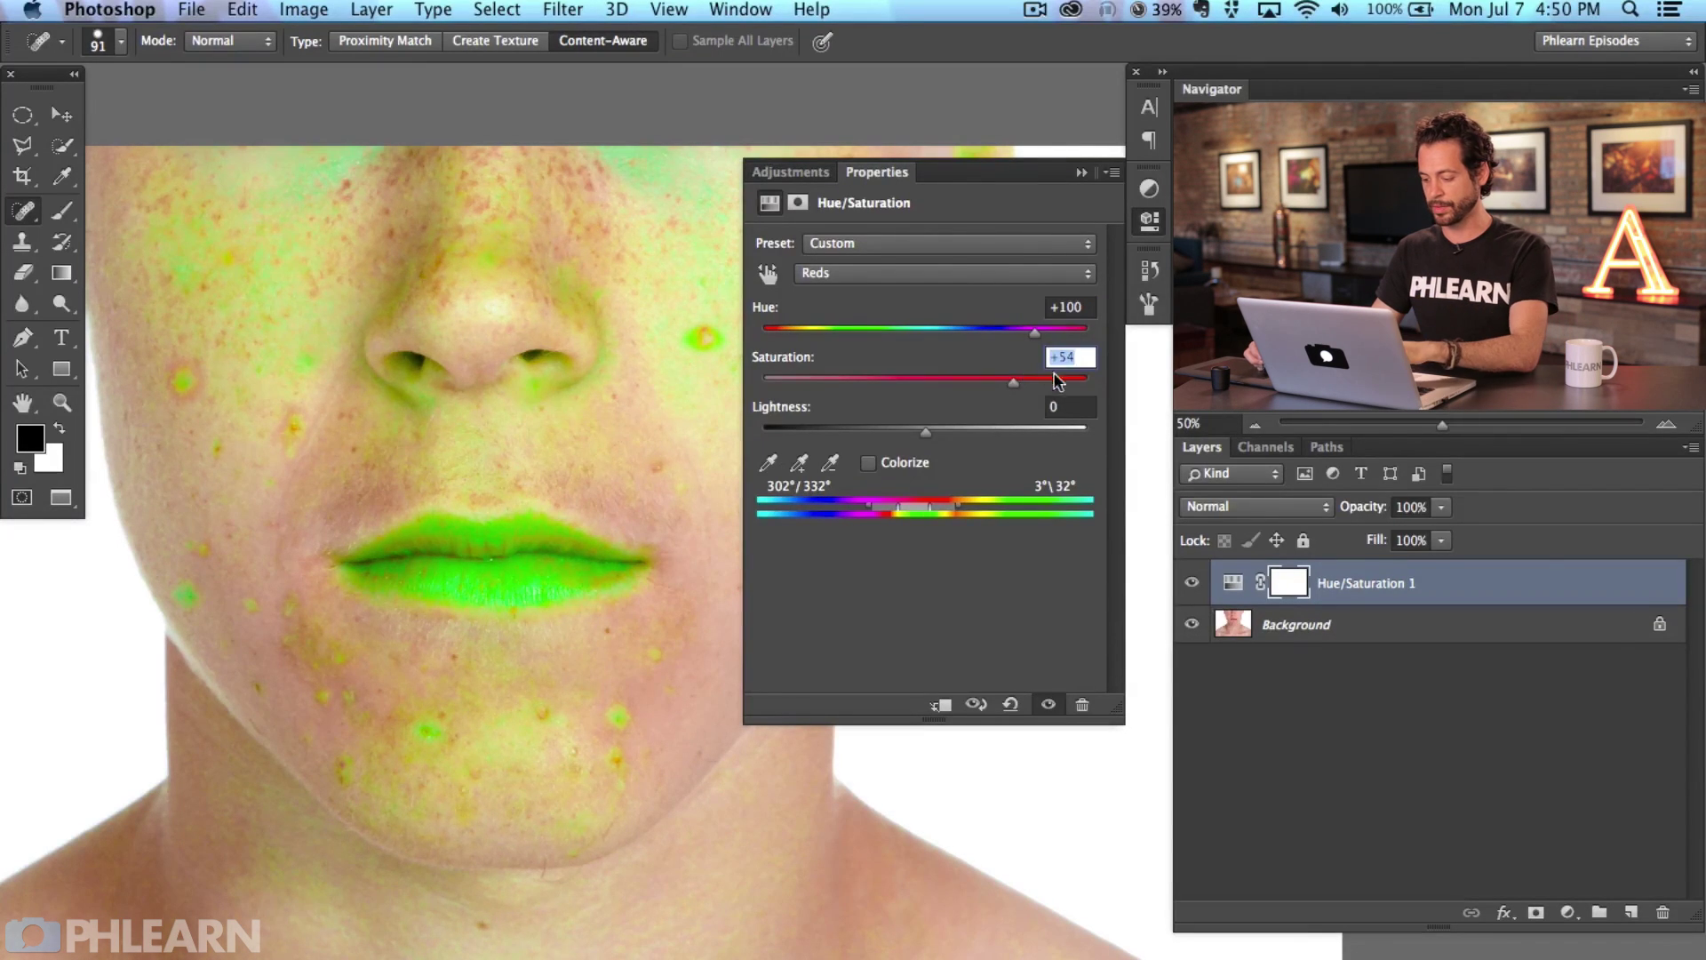
pyautogui.write('0')
pyautogui.click(1081, 307)
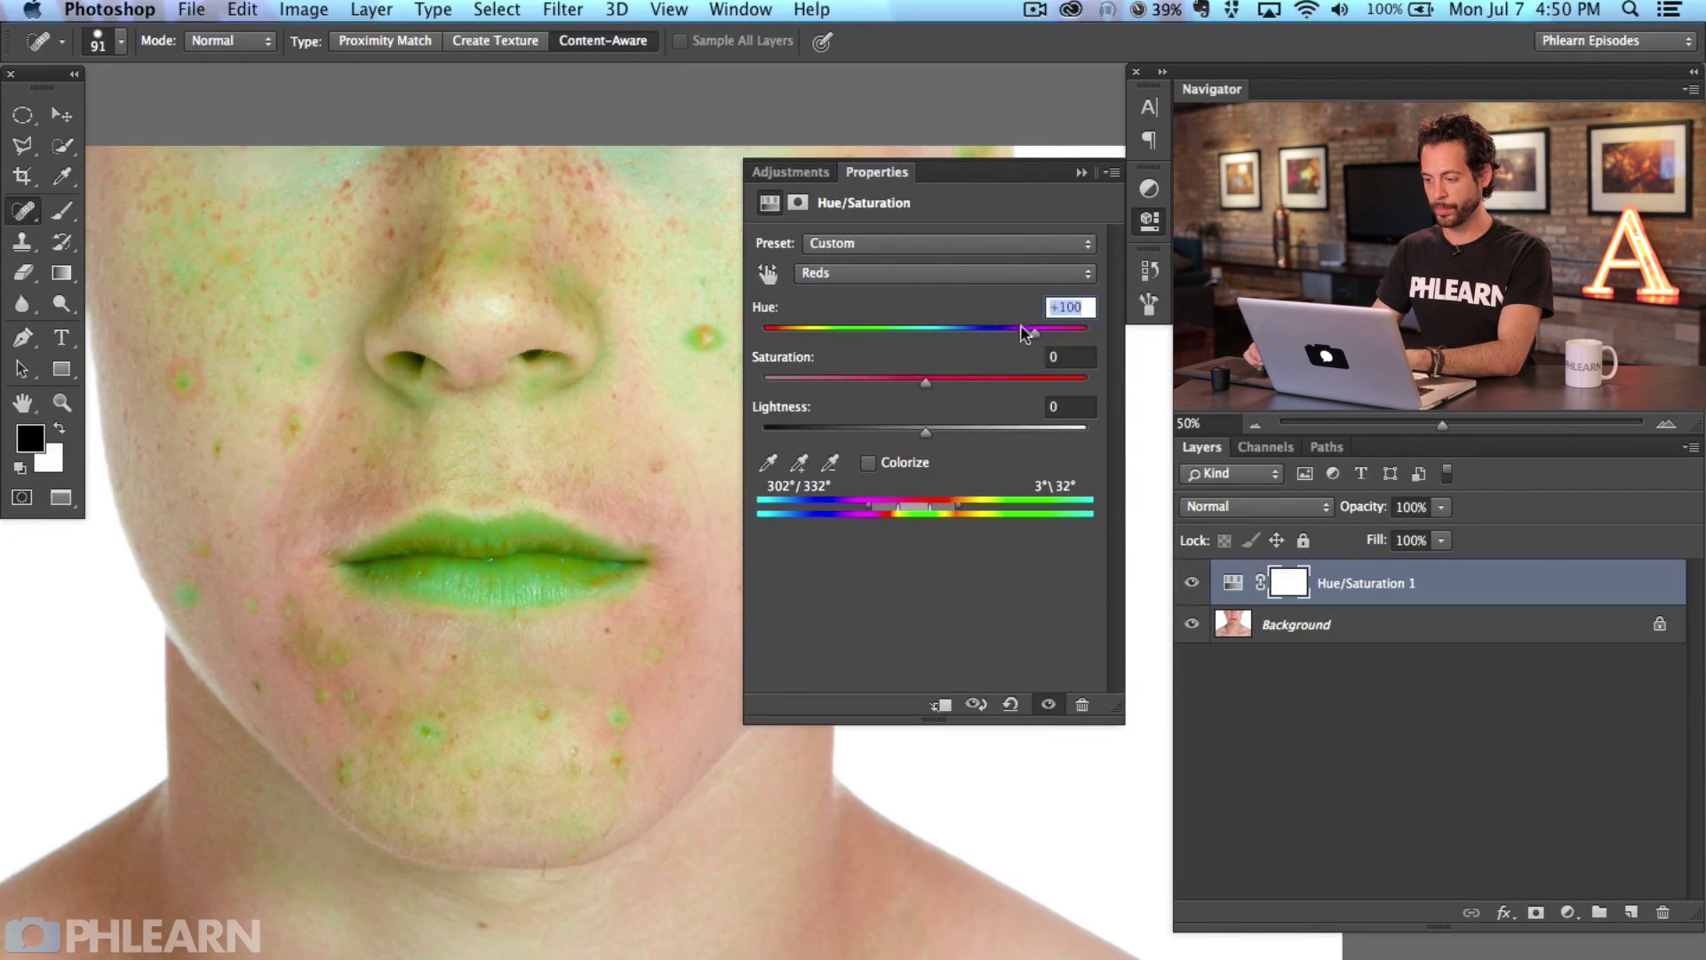
pyautogui.write('0')
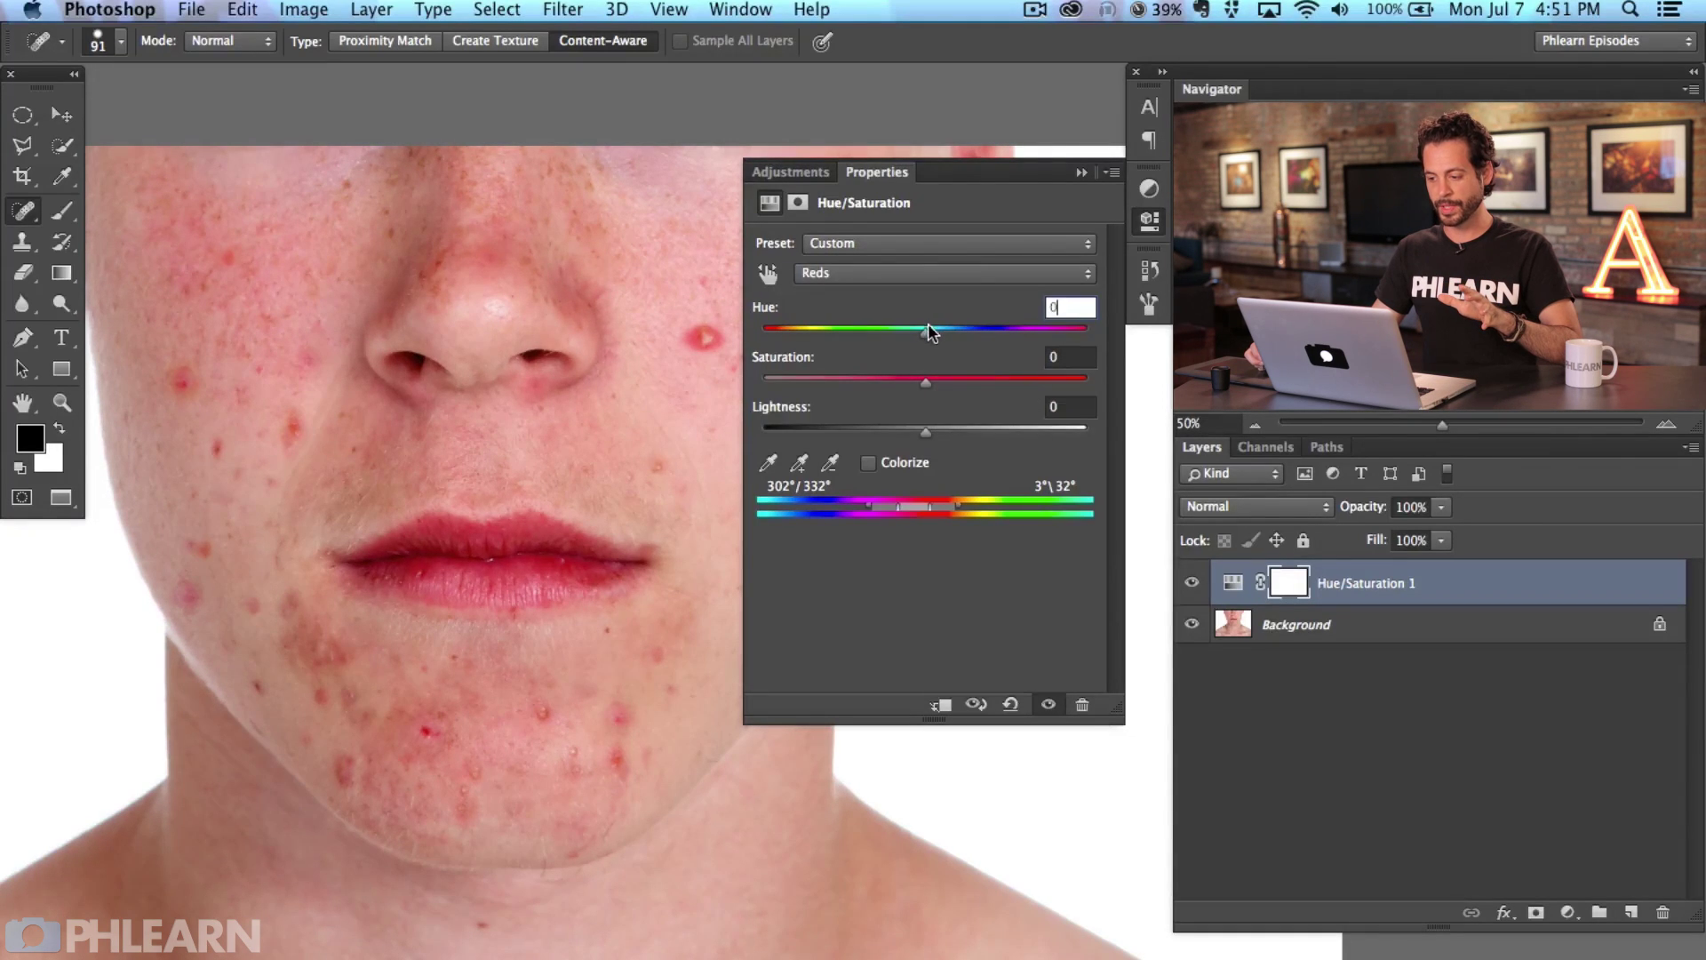
# Tone down the red skin by setting the Reds to hue +24, saturation +16 and lightness +43.
pyautogui.moveTo(921, 340); pyautogui.dragTo(955, 330)
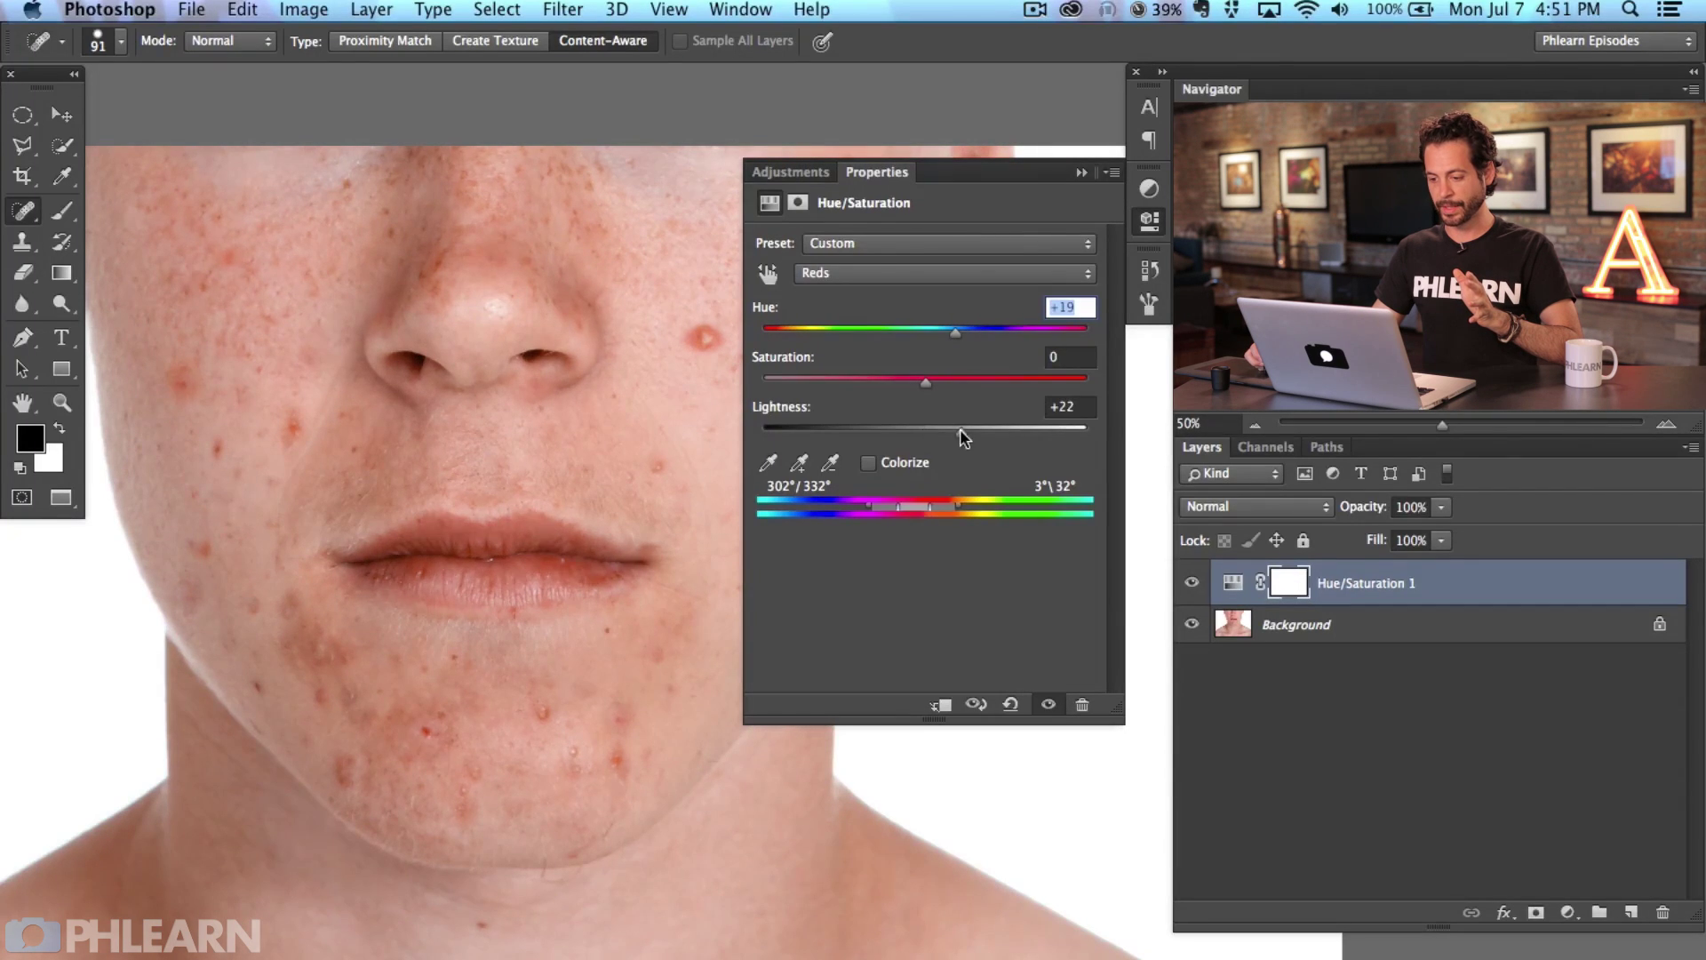
pyautogui.moveTo(992, 432); pyautogui.dragTo(965, 432)
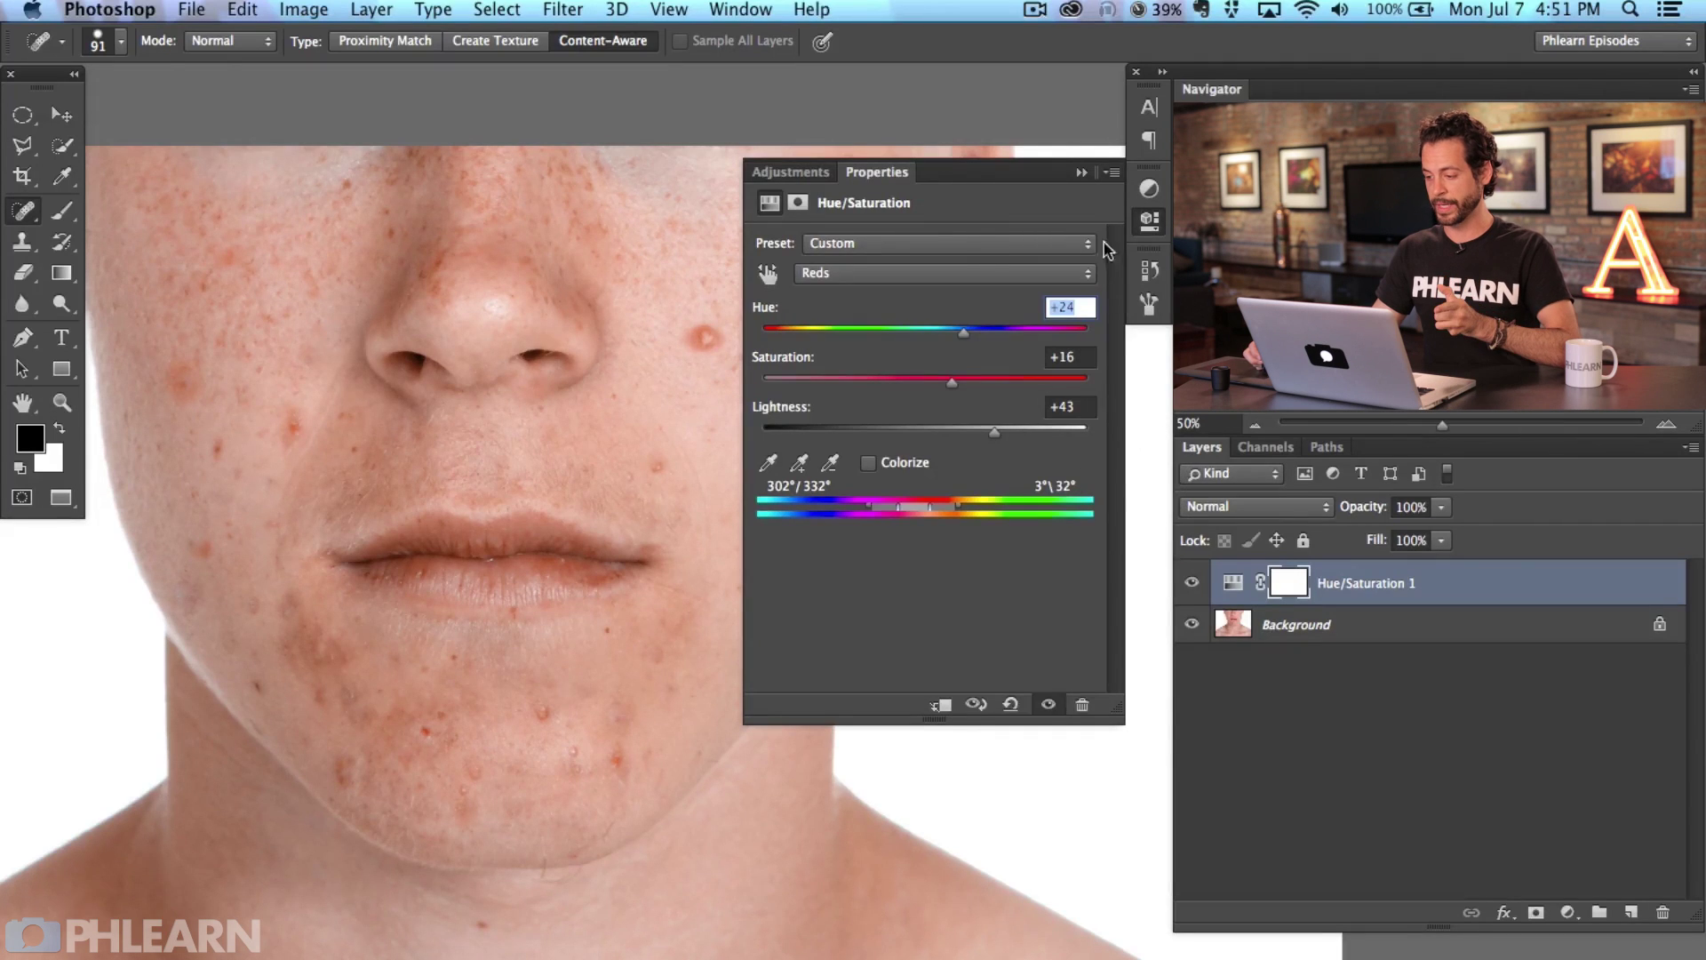
pyautogui.click(1149, 222)
# Compare the skin with and without the Hue/Saturation adjustment, leaving the adjustment visible.
pyautogui.moveTo(810, 623); pyautogui.dragTo(922, 610)
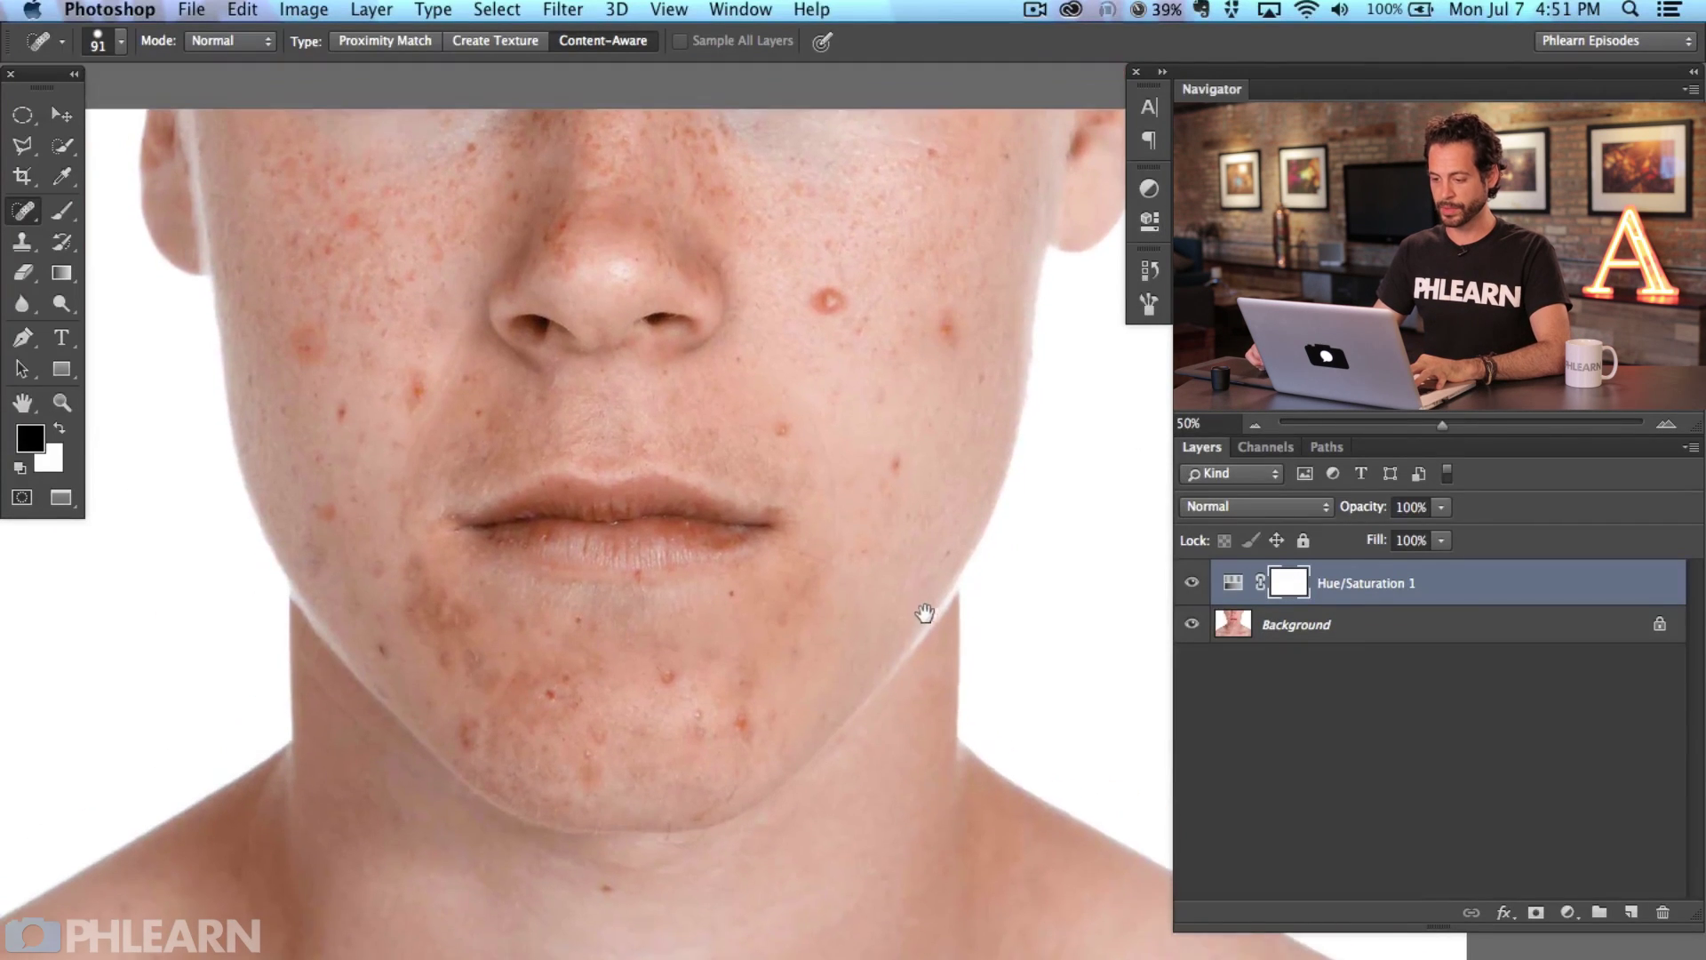
pyautogui.click(1192, 584)
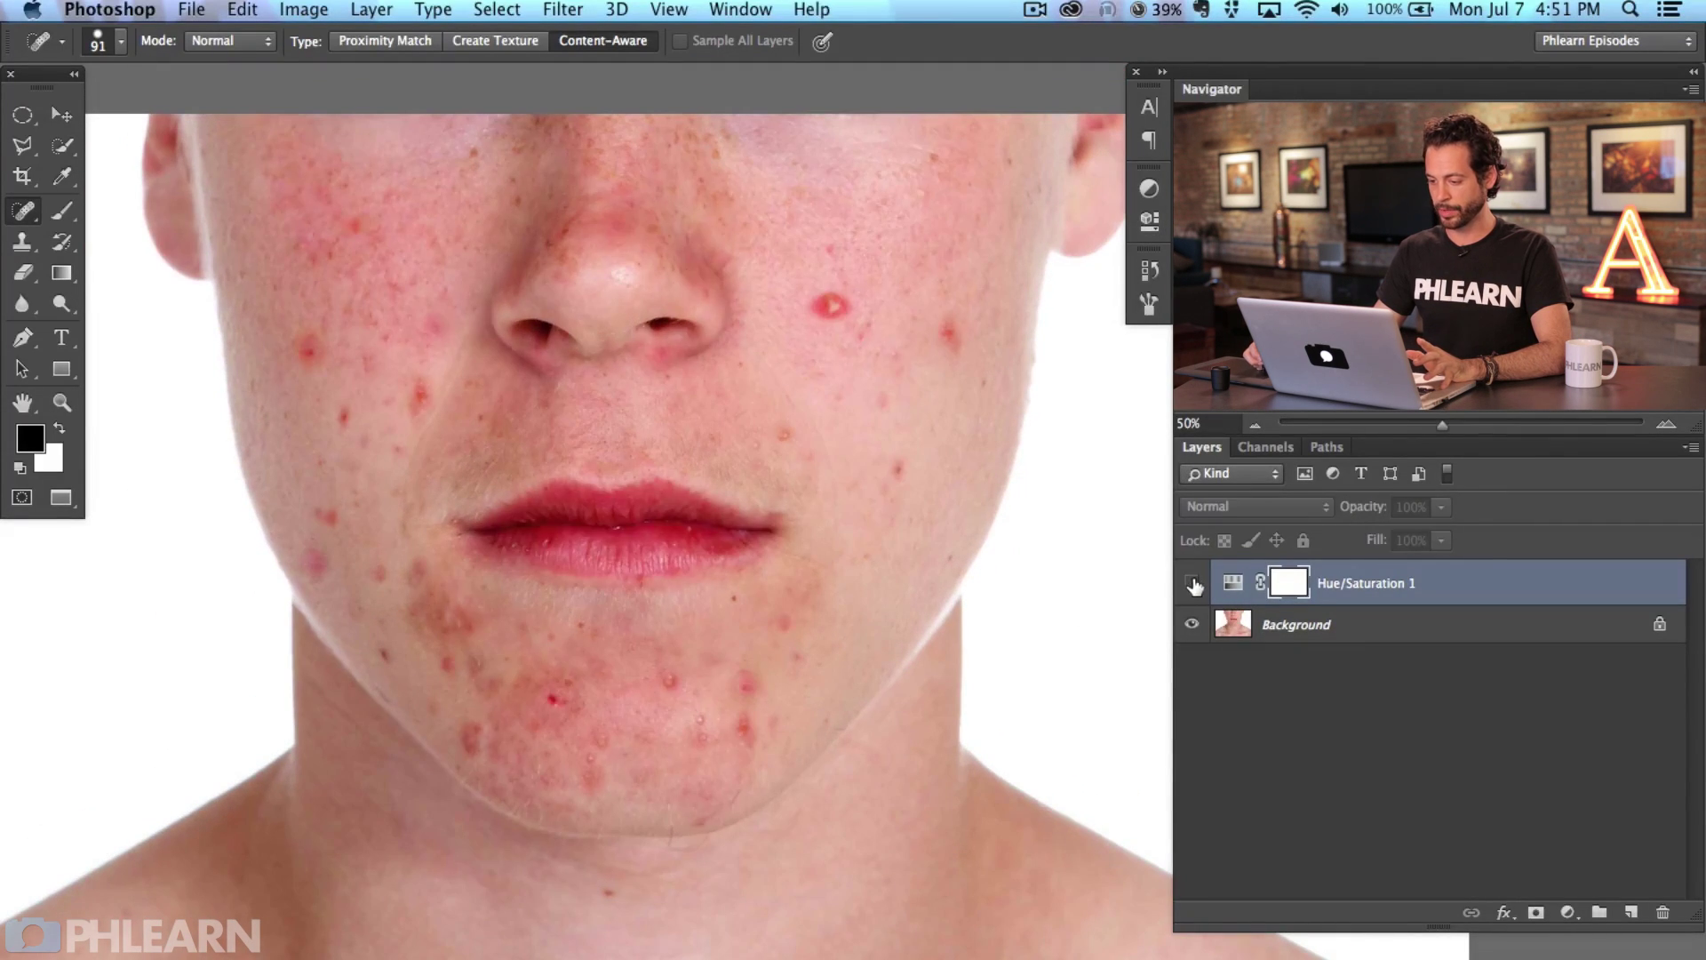
pyautogui.click(1193, 583)
pyautogui.click(1192, 583)
pyautogui.click(1193, 583)
pyautogui.click(1194, 583)
pyautogui.click(1195, 583)
pyautogui.click(1195, 583)
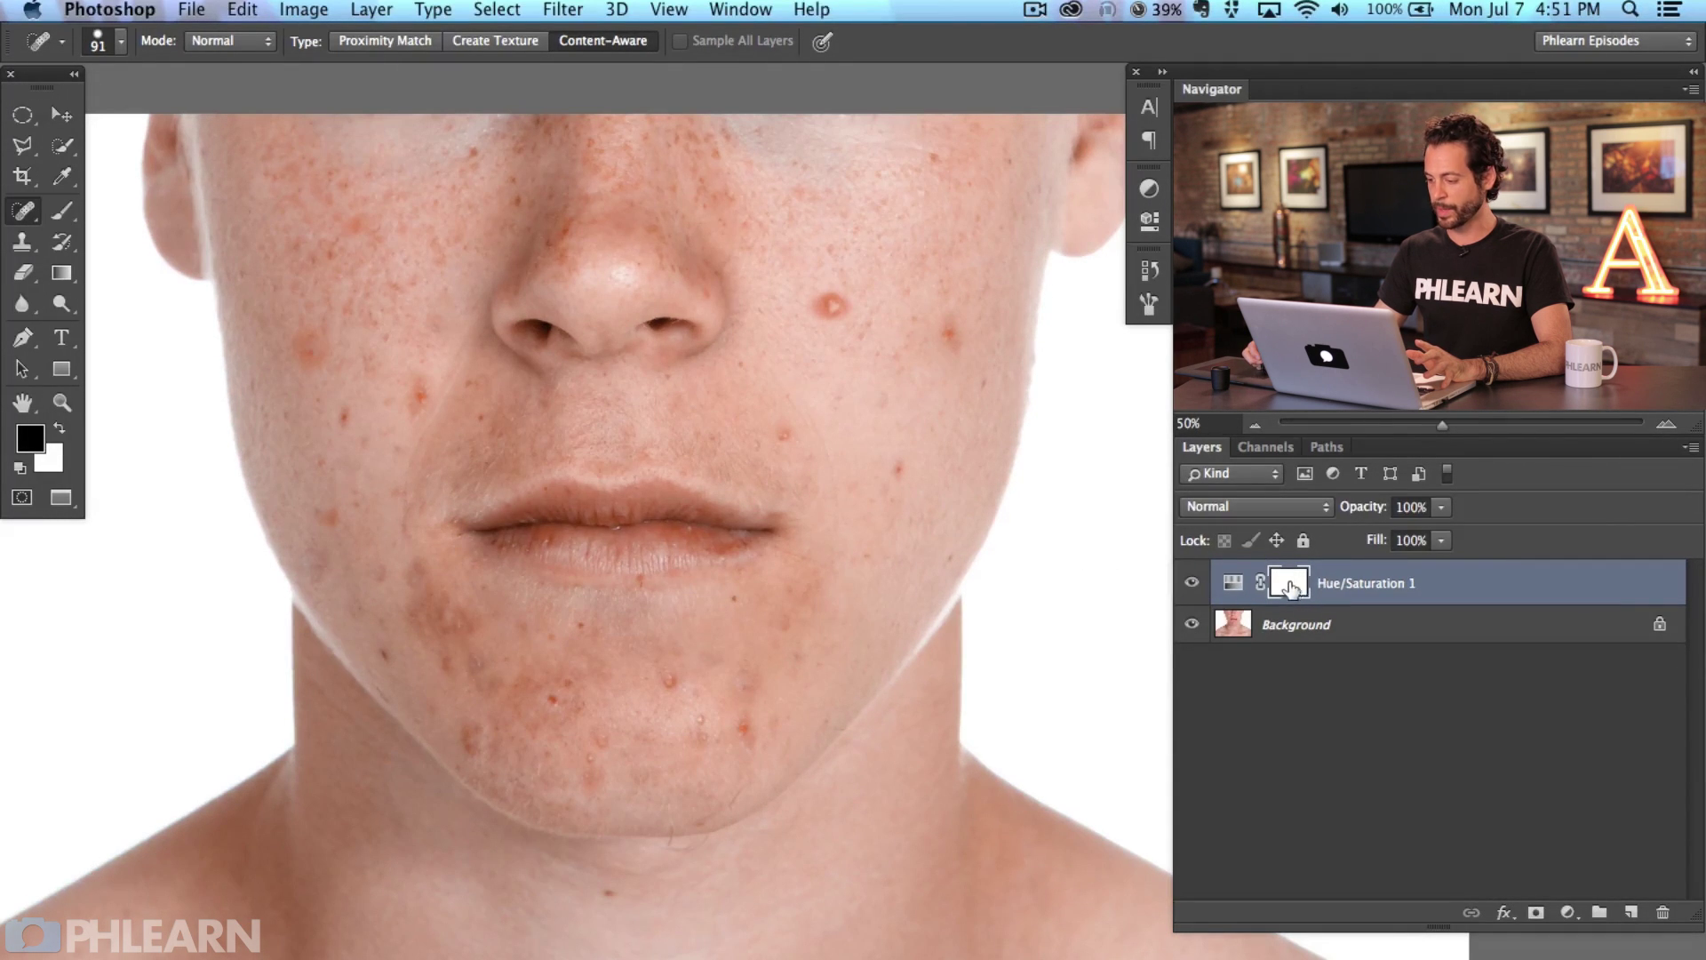
# Paint black over the lips on the Hue/Saturation mask with a 243 px brush to restore their original colour.
pyautogui.press('b')
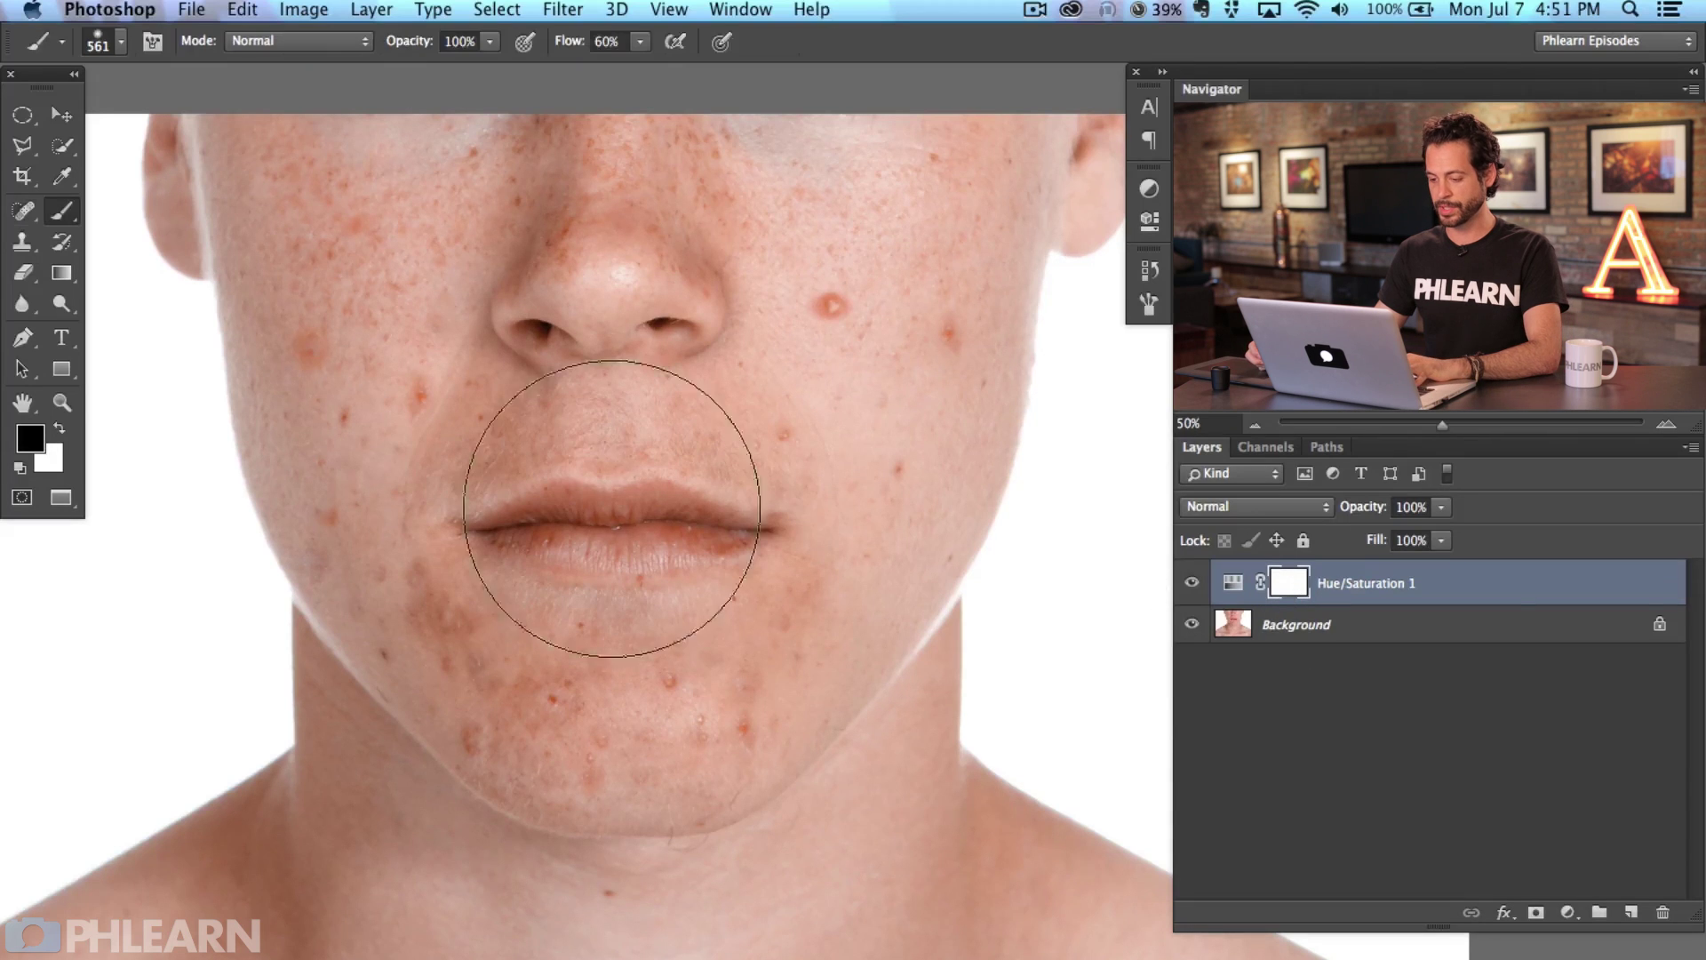
pyautogui.moveTo(598, 535)
pyautogui.mouseDown()
pyautogui.moveTo(556, 494)
pyautogui.moveTo(645, 548)
pyautogui.moveTo(720, 529)
pyautogui.mouseUp()
pyautogui.moveTo(509, 539); pyautogui.dragTo(517, 507)
pyautogui.moveTo(636, 531); pyautogui.dragTo(697, 529)
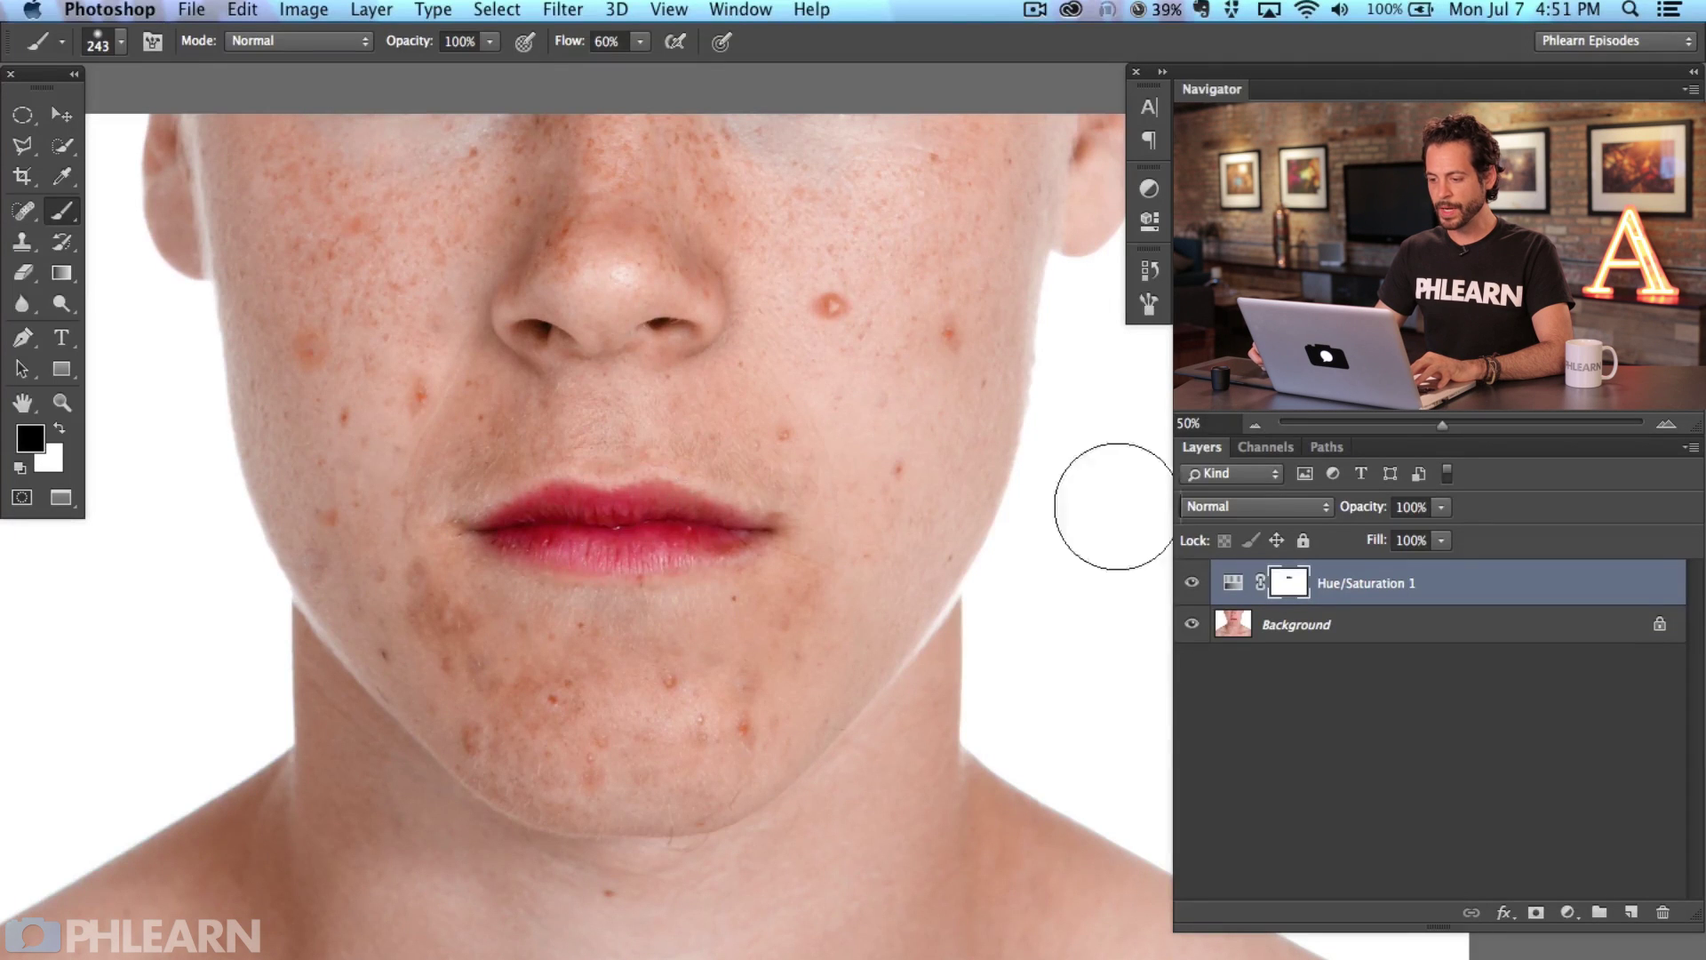
# Toggle the masked Hue/Saturation layer repeatedly to compare skin redness before and after, leaving it visible.
pyautogui.click(1192, 583)
pyautogui.click(1192, 583)
pyautogui.click(1192, 583)
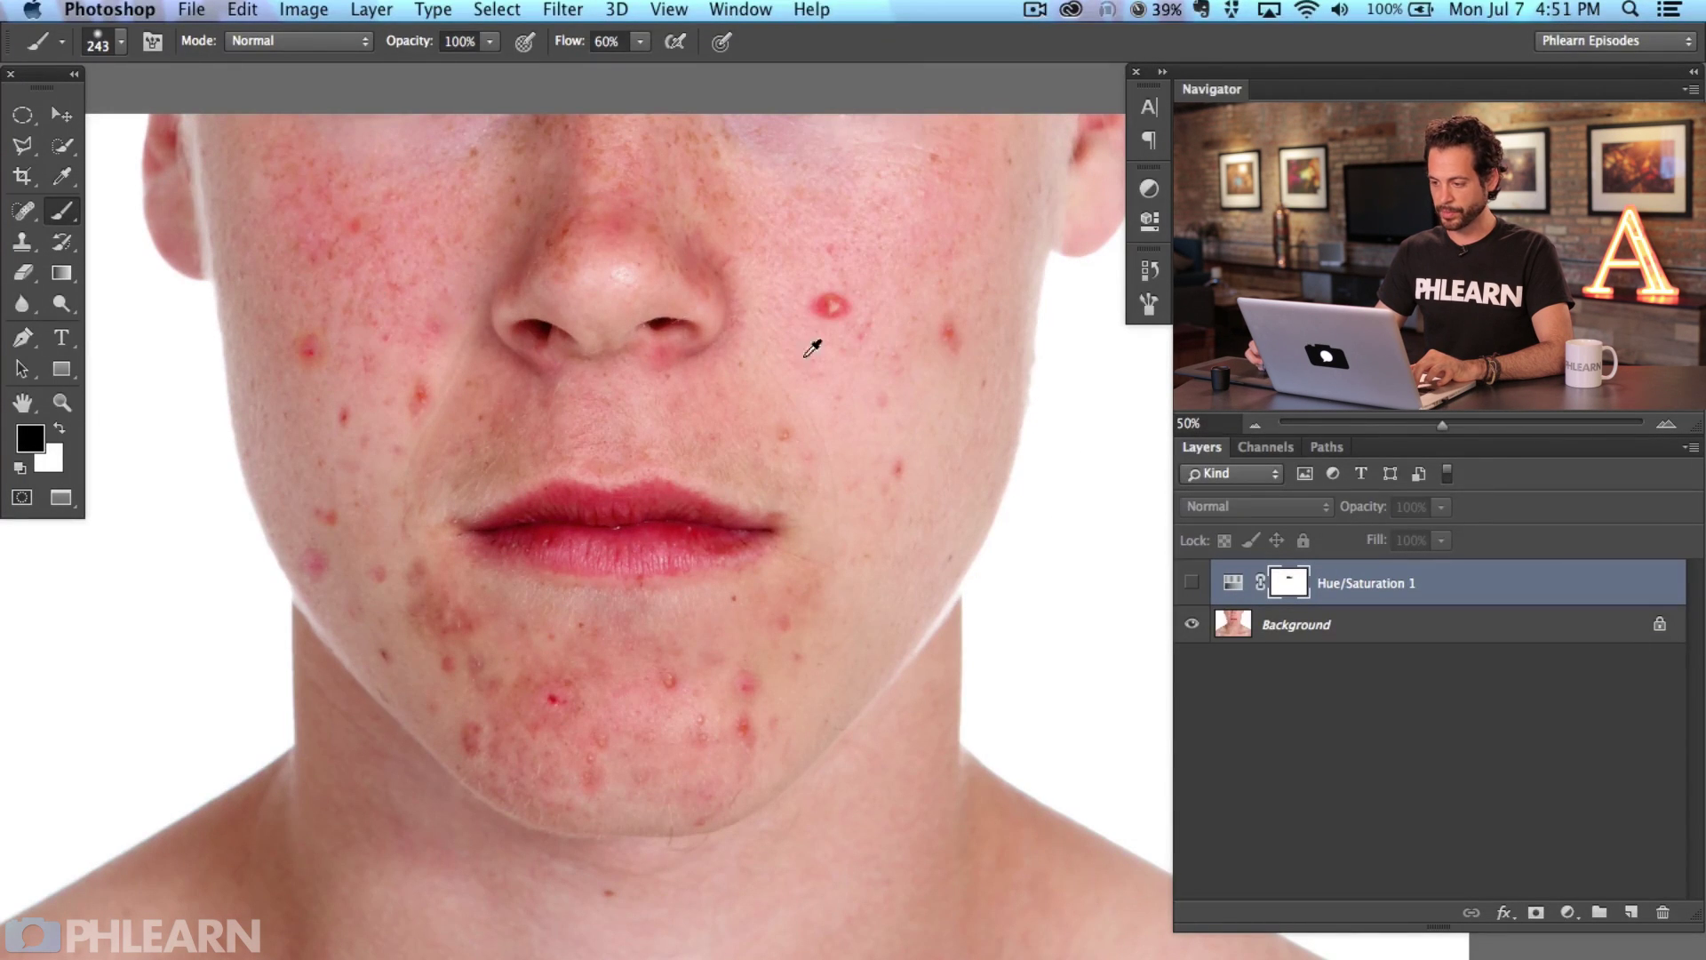
pyautogui.click(1192, 583)
pyautogui.click(1191, 583)
pyautogui.click(1192, 583)
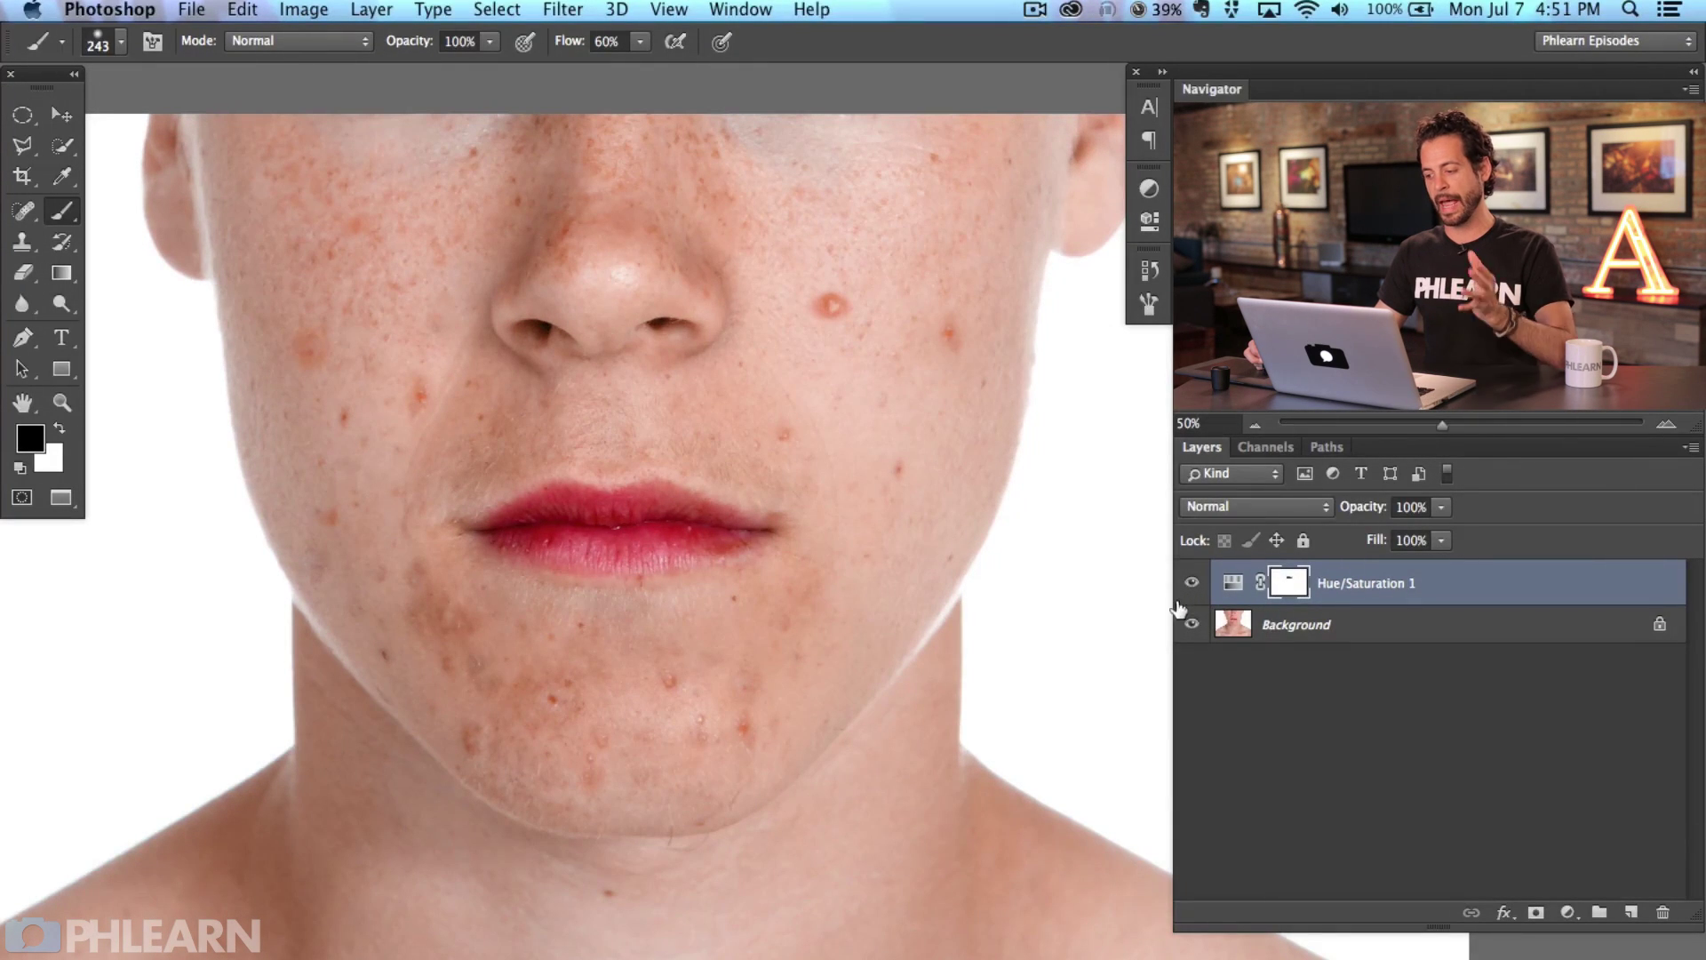
pyautogui.click(1191, 583)
pyautogui.click(1191, 583)
pyautogui.click(1191, 583)
pyautogui.click(1192, 582)
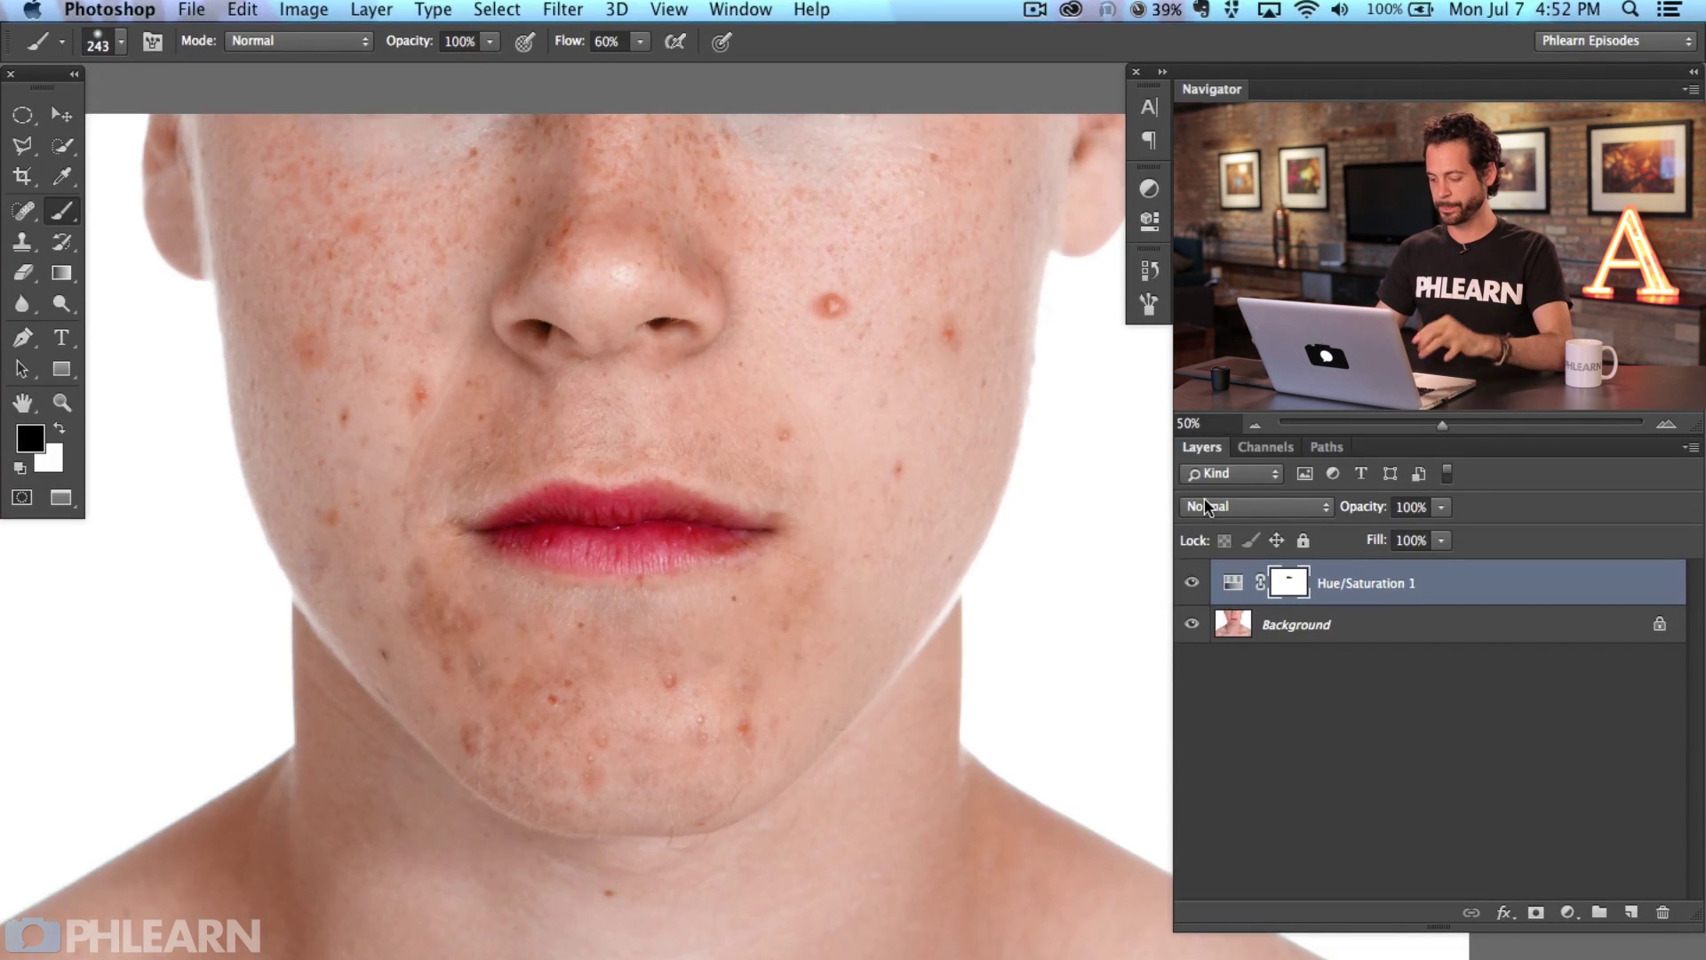
# Create an empty layer above Hue/Saturation 1 and choose the Spot Healing Brush for retouching.
pyautogui.press('super+equal')
pyautogui.moveTo(920, 673); pyautogui.dragTo(994, 746)
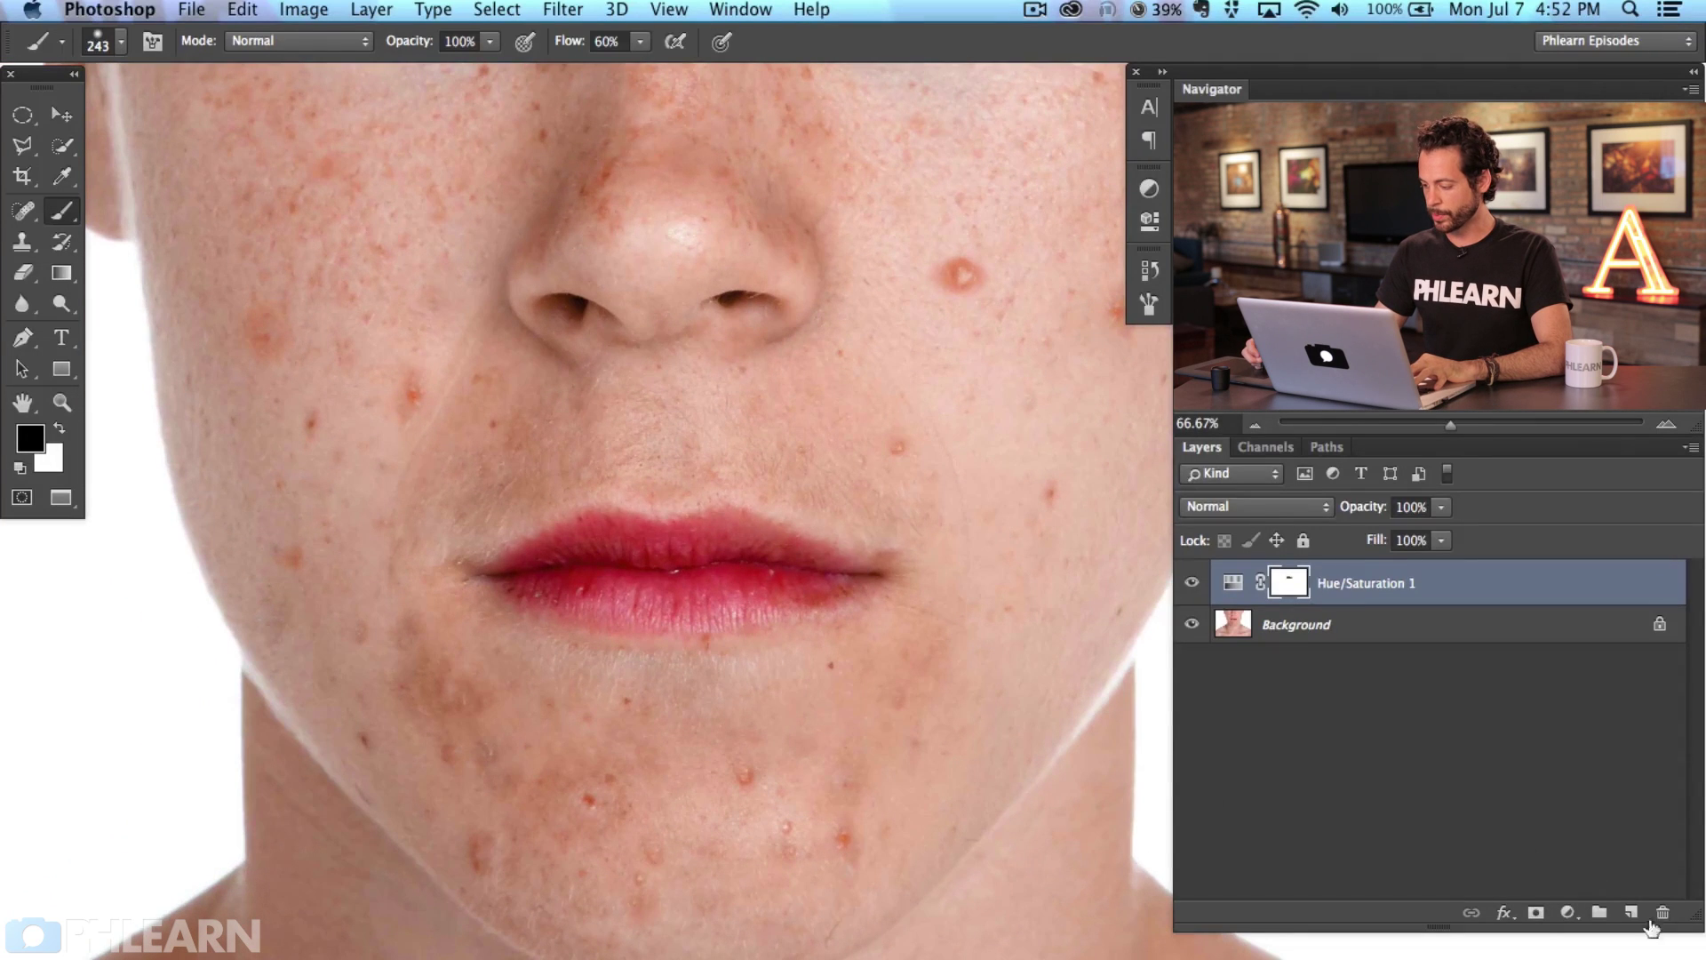
pyautogui.click(1632, 914)
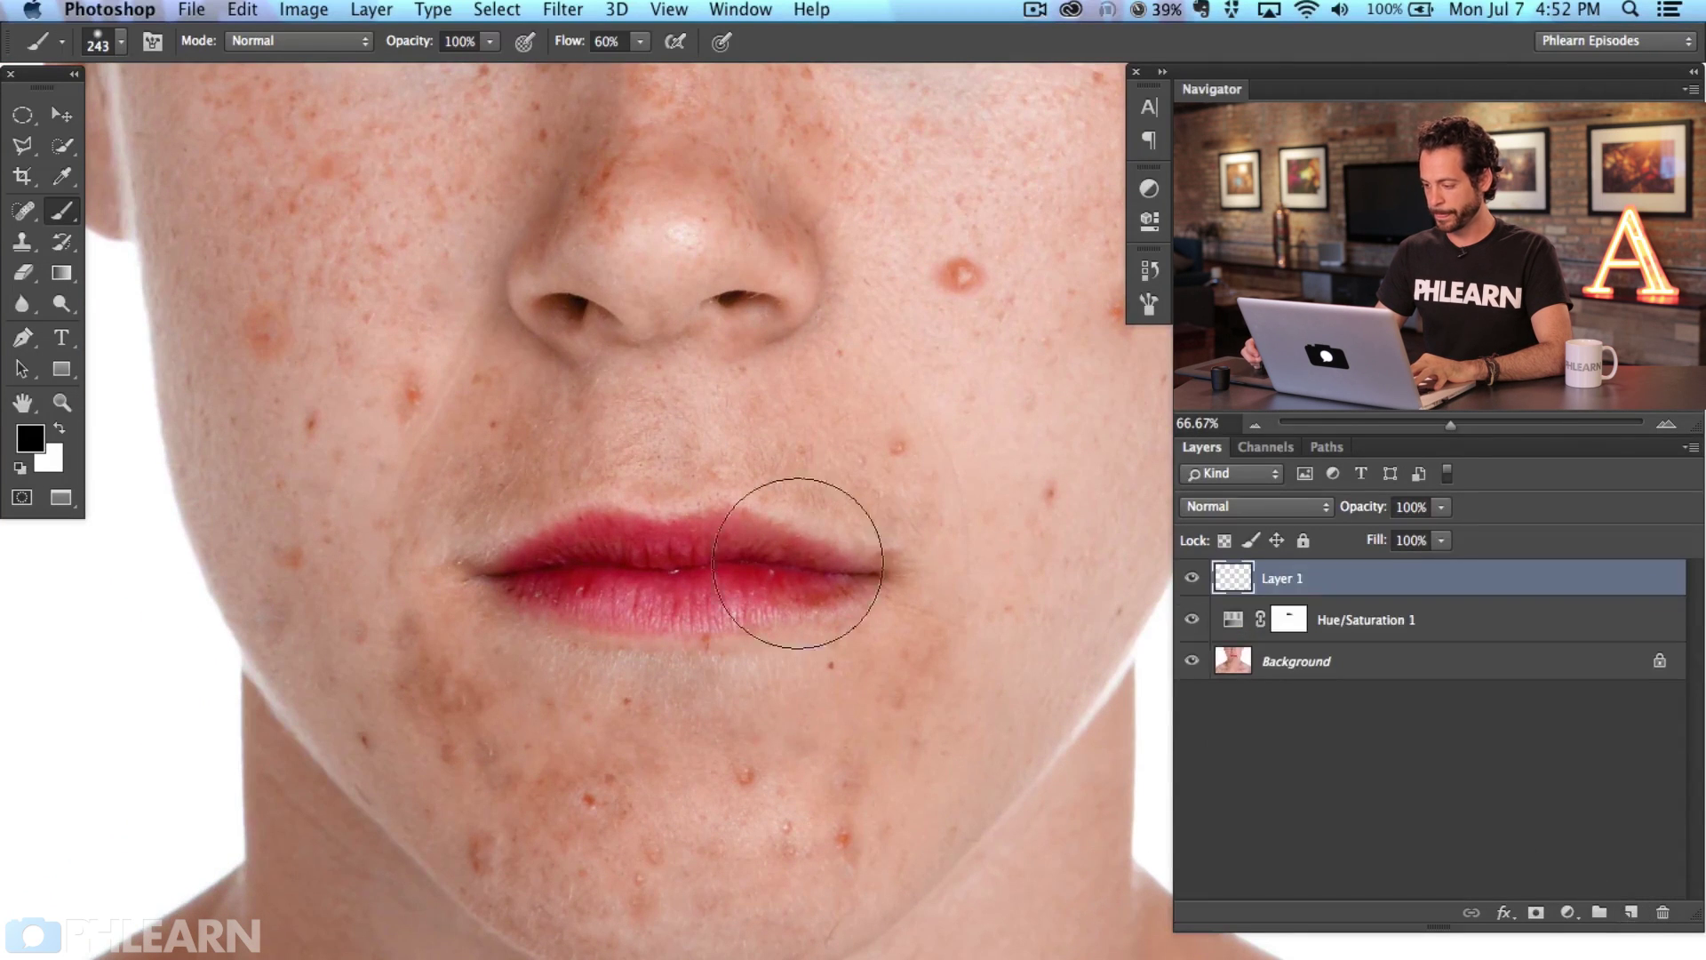
pyautogui.click(26, 221)
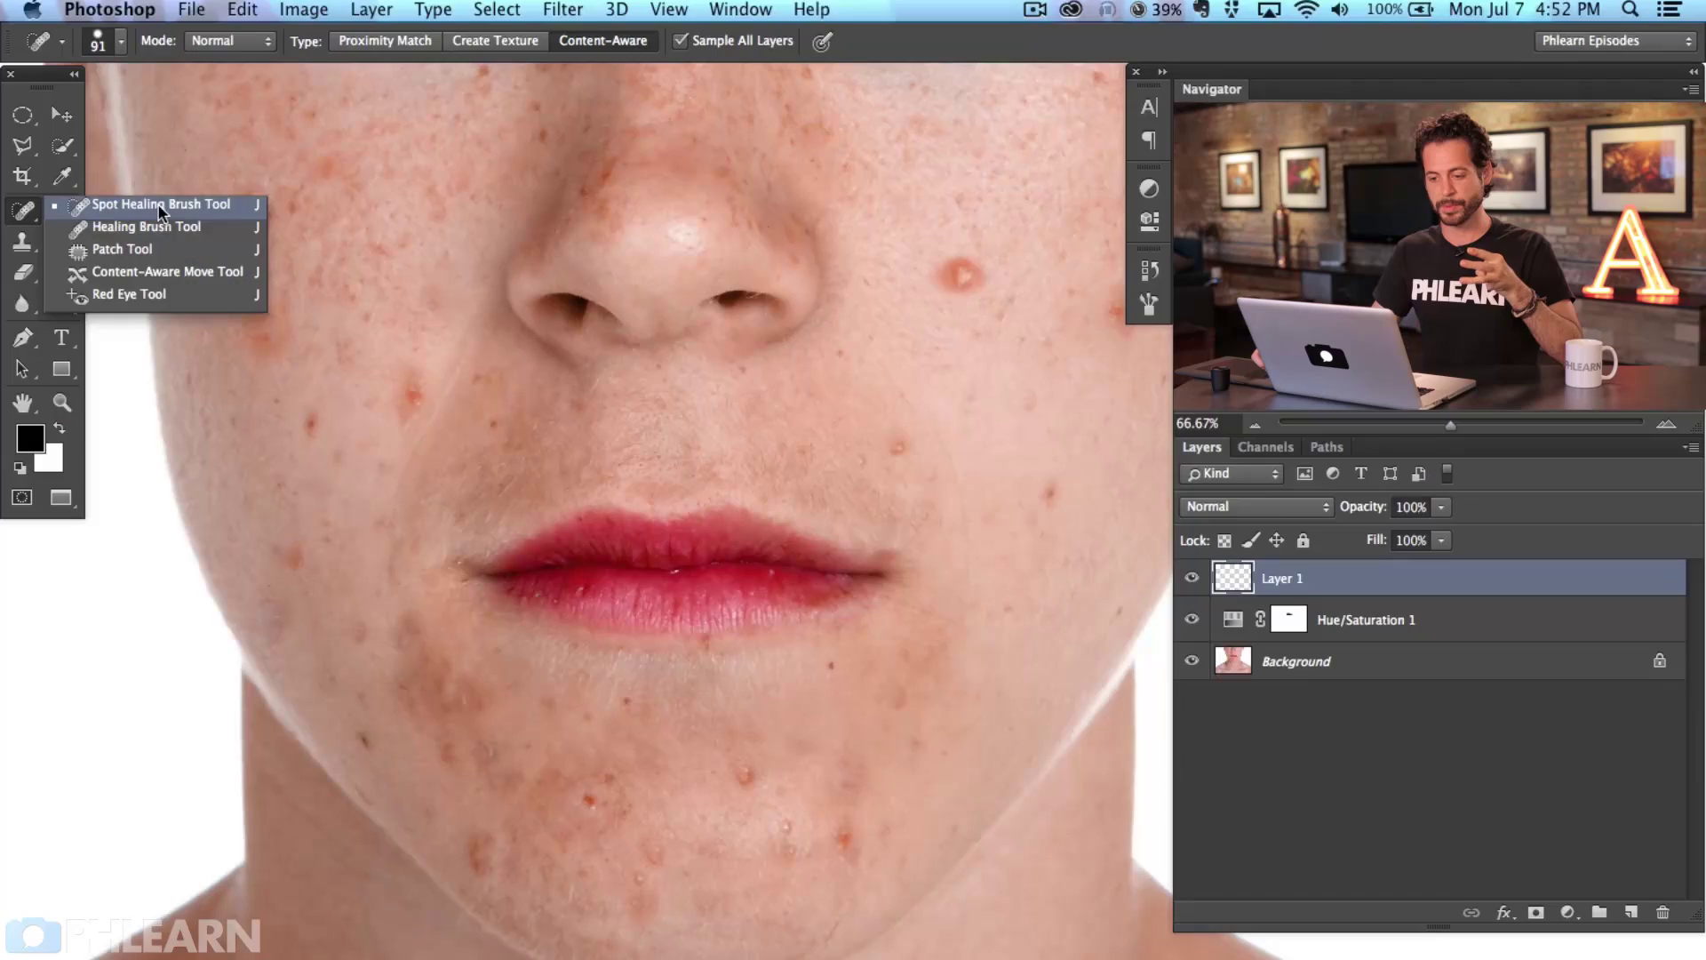
pyautogui.click(170, 206)
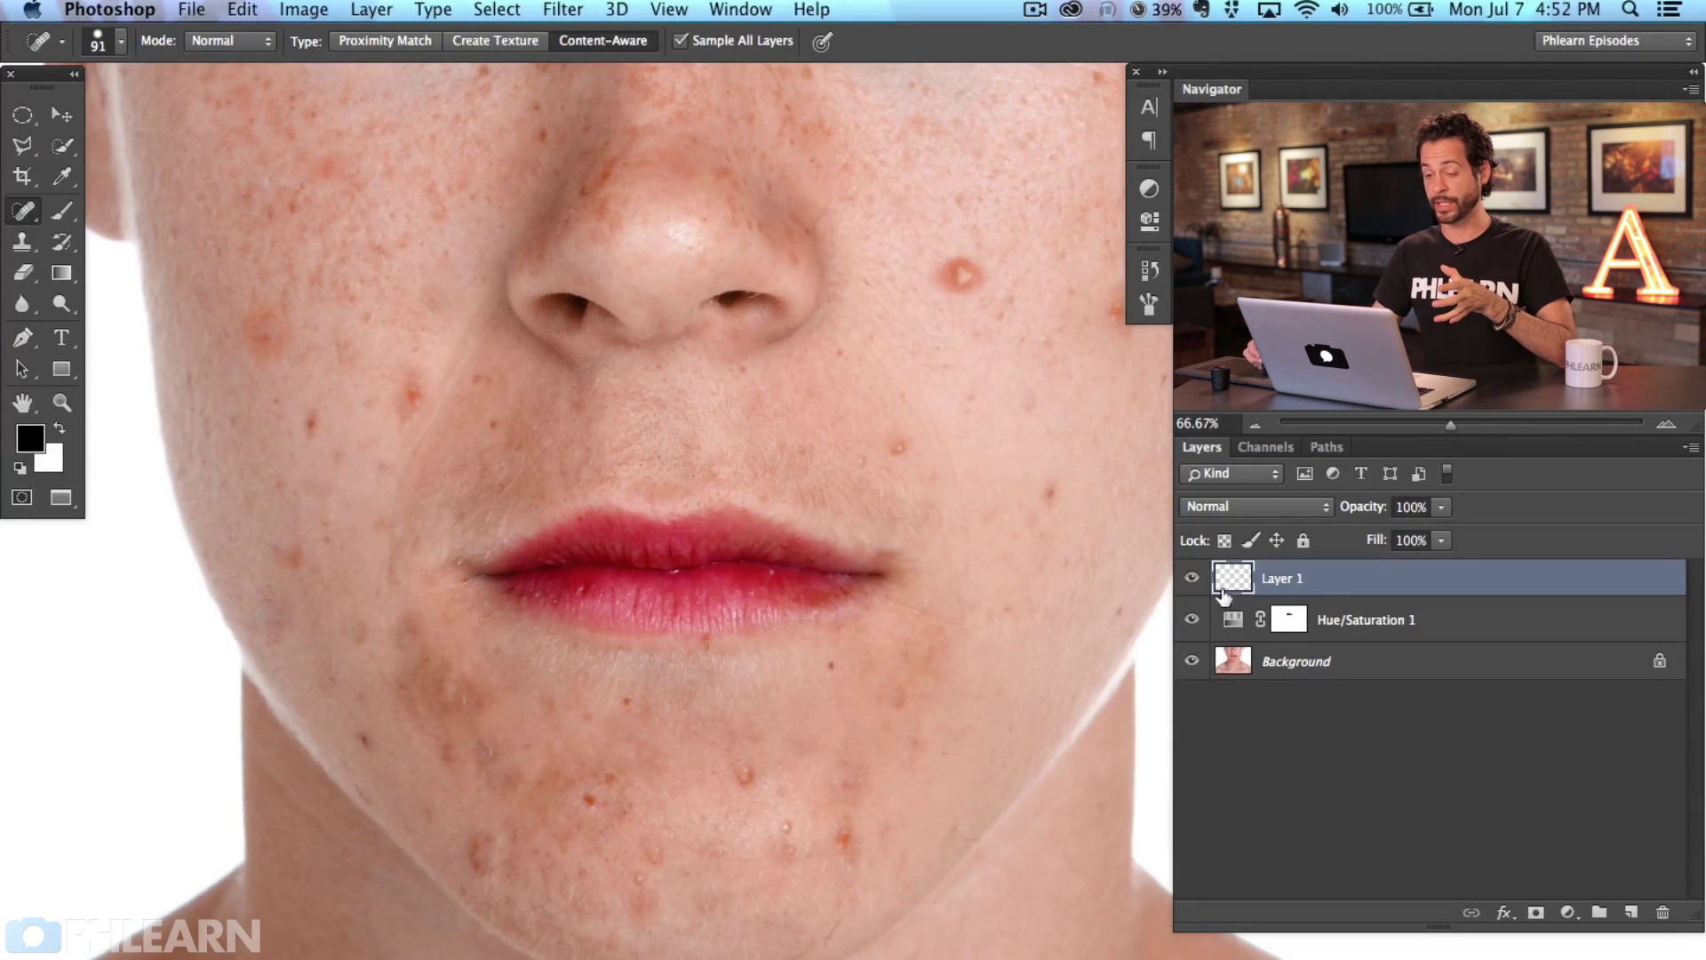
# Heal the large pimple and smaller blemishes on the cheek right of the nose and mouth on Layer 1.
pyautogui.moveTo(945, 409); pyautogui.dragTo(868, 483)
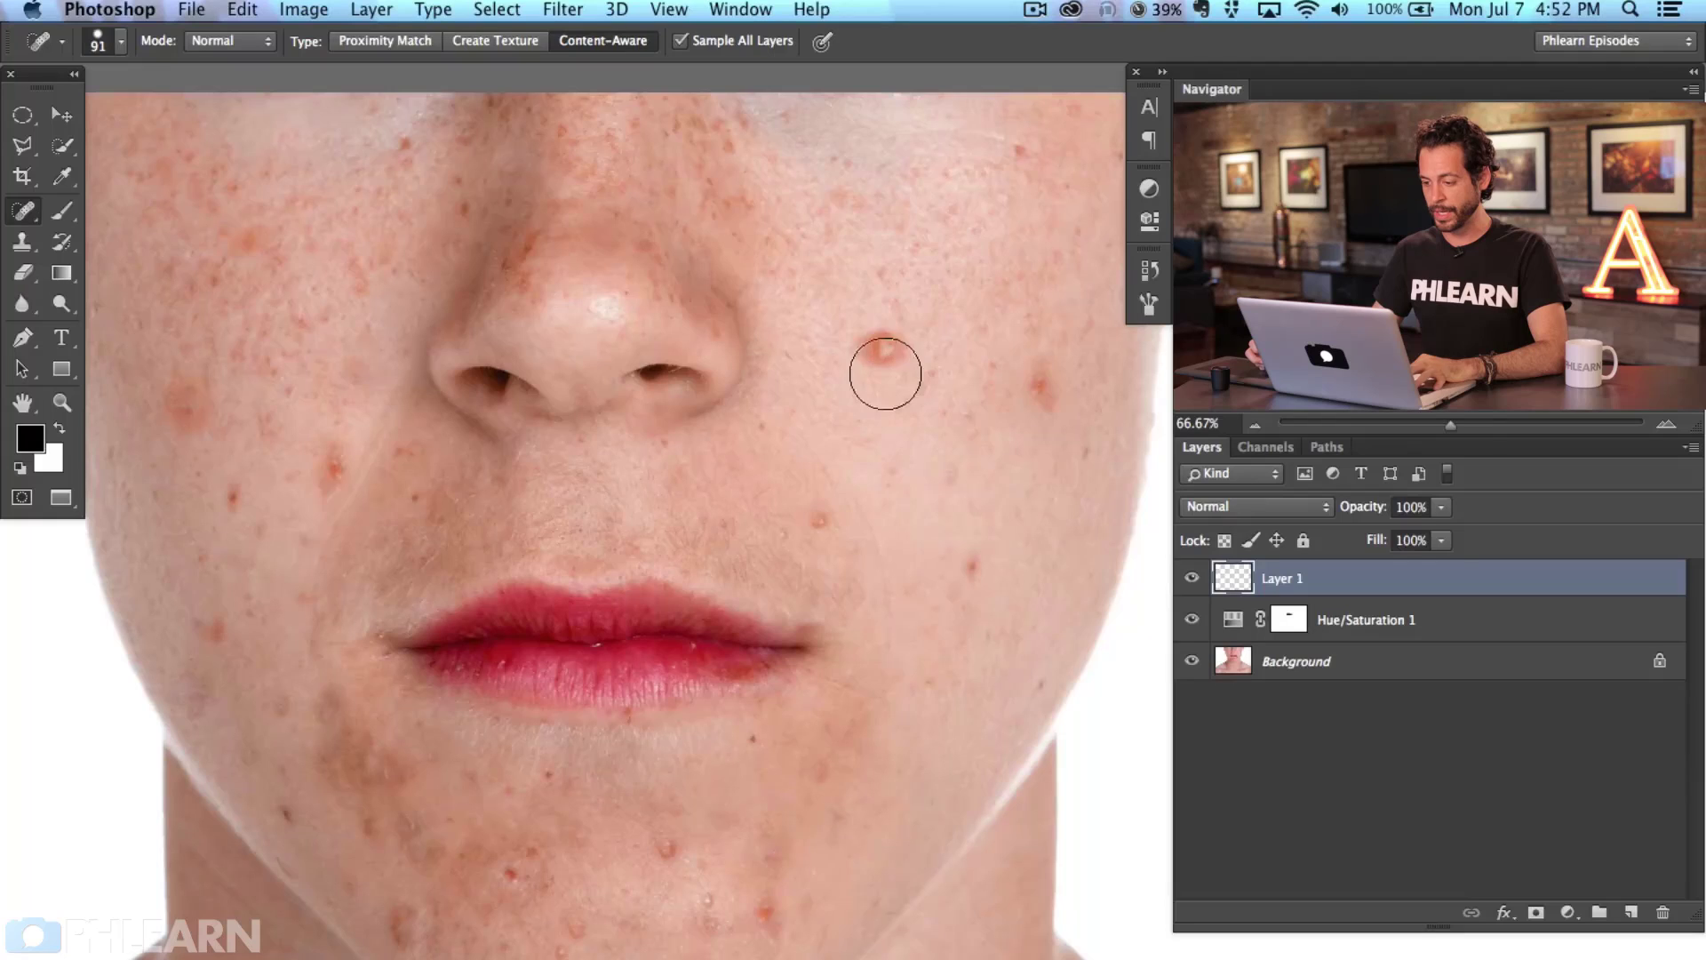
pyautogui.moveTo(888, 349); pyautogui.dragTo(924, 385)
pyautogui.moveTo(1035, 391); pyautogui.dragTo(1030, 395)
pyautogui.moveTo(988, 362); pyautogui.dragTo(988, 361)
pyautogui.click(957, 430)
pyautogui.moveTo(820, 529)
pyautogui.mouseDown()
pyautogui.moveTo(753, 495)
pyautogui.moveTo(779, 536)
pyautogui.mouseUp()
pyautogui.click(757, 489)
pyautogui.moveTo(991, 574); pyautogui.dragTo(983, 574)
# Heal the red spots on the right side of the chin below the mouth corner.
pyautogui.moveTo(760, 925); pyautogui.dragTo(754, 914)
pyautogui.moveTo(759, 852); pyautogui.dragTo(766, 855)
pyautogui.click(761, 819)
pyautogui.moveTo(791, 920); pyautogui.dragTo(812, 933)
pyautogui.moveTo(818, 780); pyautogui.dragTo(815, 773)
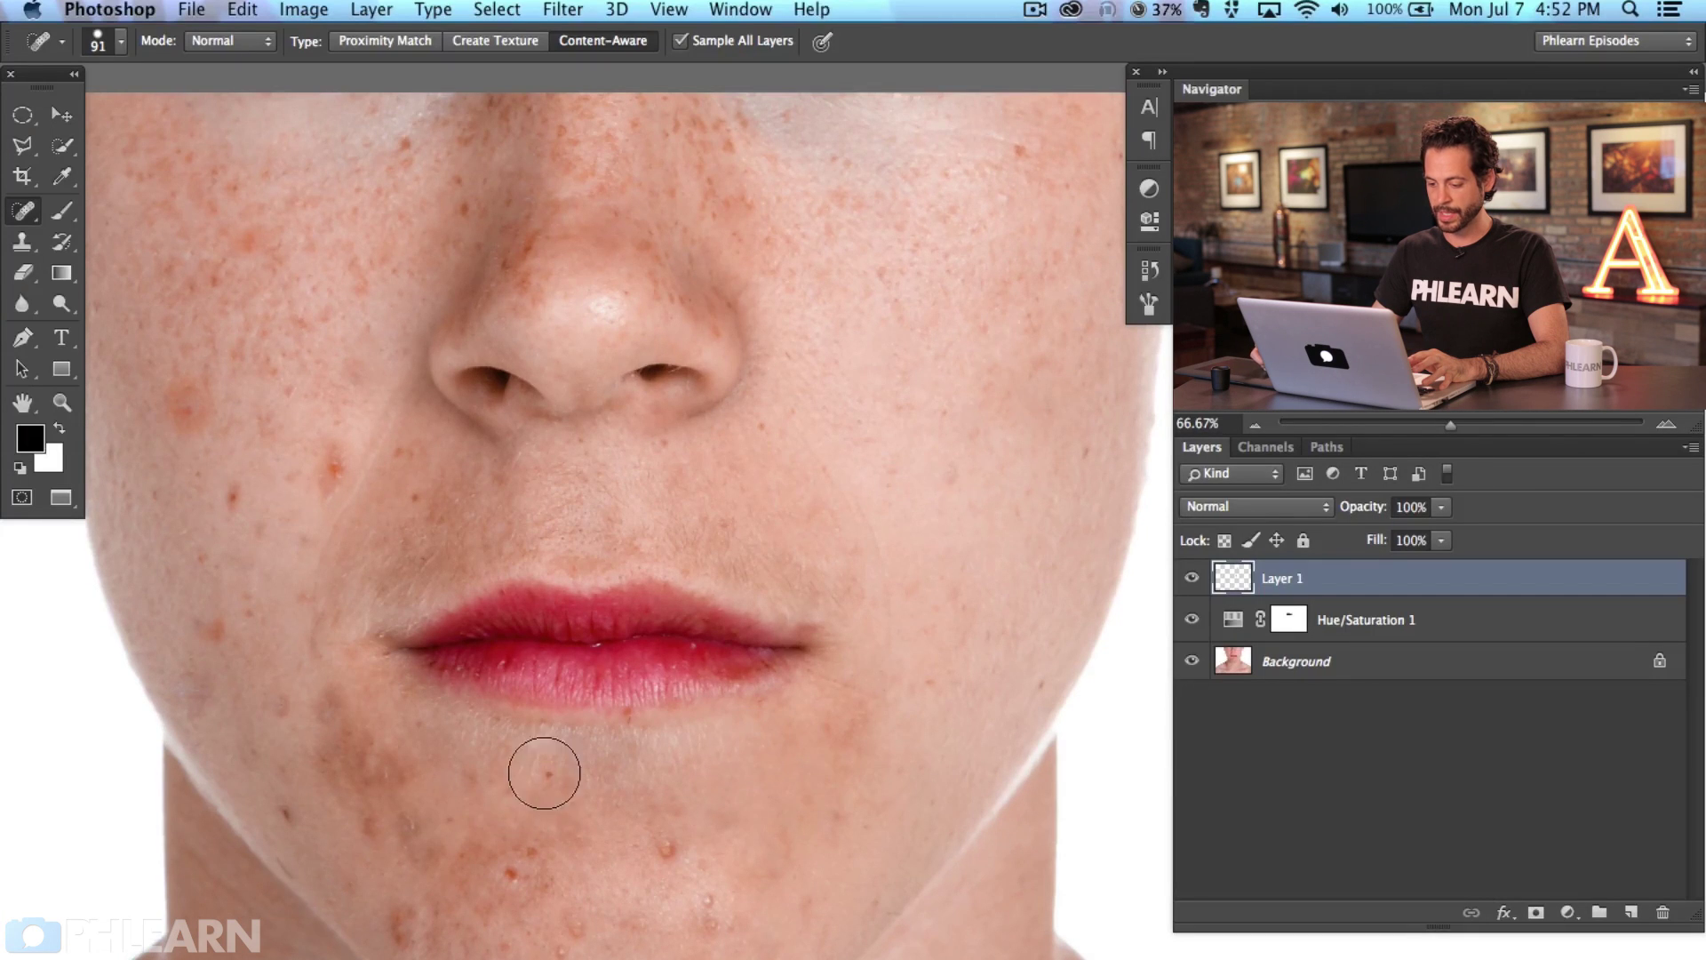
# Heal the red blemishes across the cheek left of the nose and down toward the jaw.
pyautogui.hscroll(-5, 577, 775)
pyautogui.moveTo(453, 422)
pyautogui.mouseDown()
pyautogui.moveTo(444, 485)
pyautogui.moveTo(447, 404)
pyautogui.moveTo(468, 378)
pyautogui.mouseUp()
pyautogui.moveTo(480, 336); pyautogui.dragTo(485, 302)
pyautogui.moveTo(293, 418); pyautogui.dragTo(307, 369)
pyautogui.moveTo(343, 484); pyautogui.dragTo(324, 544)
pyautogui.moveTo(336, 604)
pyautogui.mouseDown()
pyautogui.moveTo(312, 617)
pyautogui.moveTo(317, 662)
pyautogui.mouseUp()
# Heal the cluster of pimples across the middle of the chin below the lower lip.
pyautogui.moveTo(632, 855)
pyautogui.mouseDown()
pyautogui.moveTo(647, 836)
pyautogui.moveTo(668, 851)
pyautogui.mouseUp()
pyautogui.moveTo(684, 929)
pyautogui.mouseDown()
pyautogui.moveTo(689, 906)
pyautogui.moveTo(680, 935)
pyautogui.moveTo(756, 943)
pyautogui.mouseUp()
pyautogui.moveTo(750, 903); pyautogui.dragTo(749, 901)
pyautogui.moveTo(711, 883); pyautogui.dragTo(713, 882)
pyautogui.moveTo(773, 848); pyautogui.dragTo(828, 809)
pyautogui.moveTo(815, 868)
pyautogui.mouseDown()
pyautogui.moveTo(828, 910)
pyautogui.moveTo(862, 912)
pyautogui.mouseUp()
pyautogui.moveTo(924, 900); pyautogui.dragTo(940, 873)
pyautogui.click(990, 888)
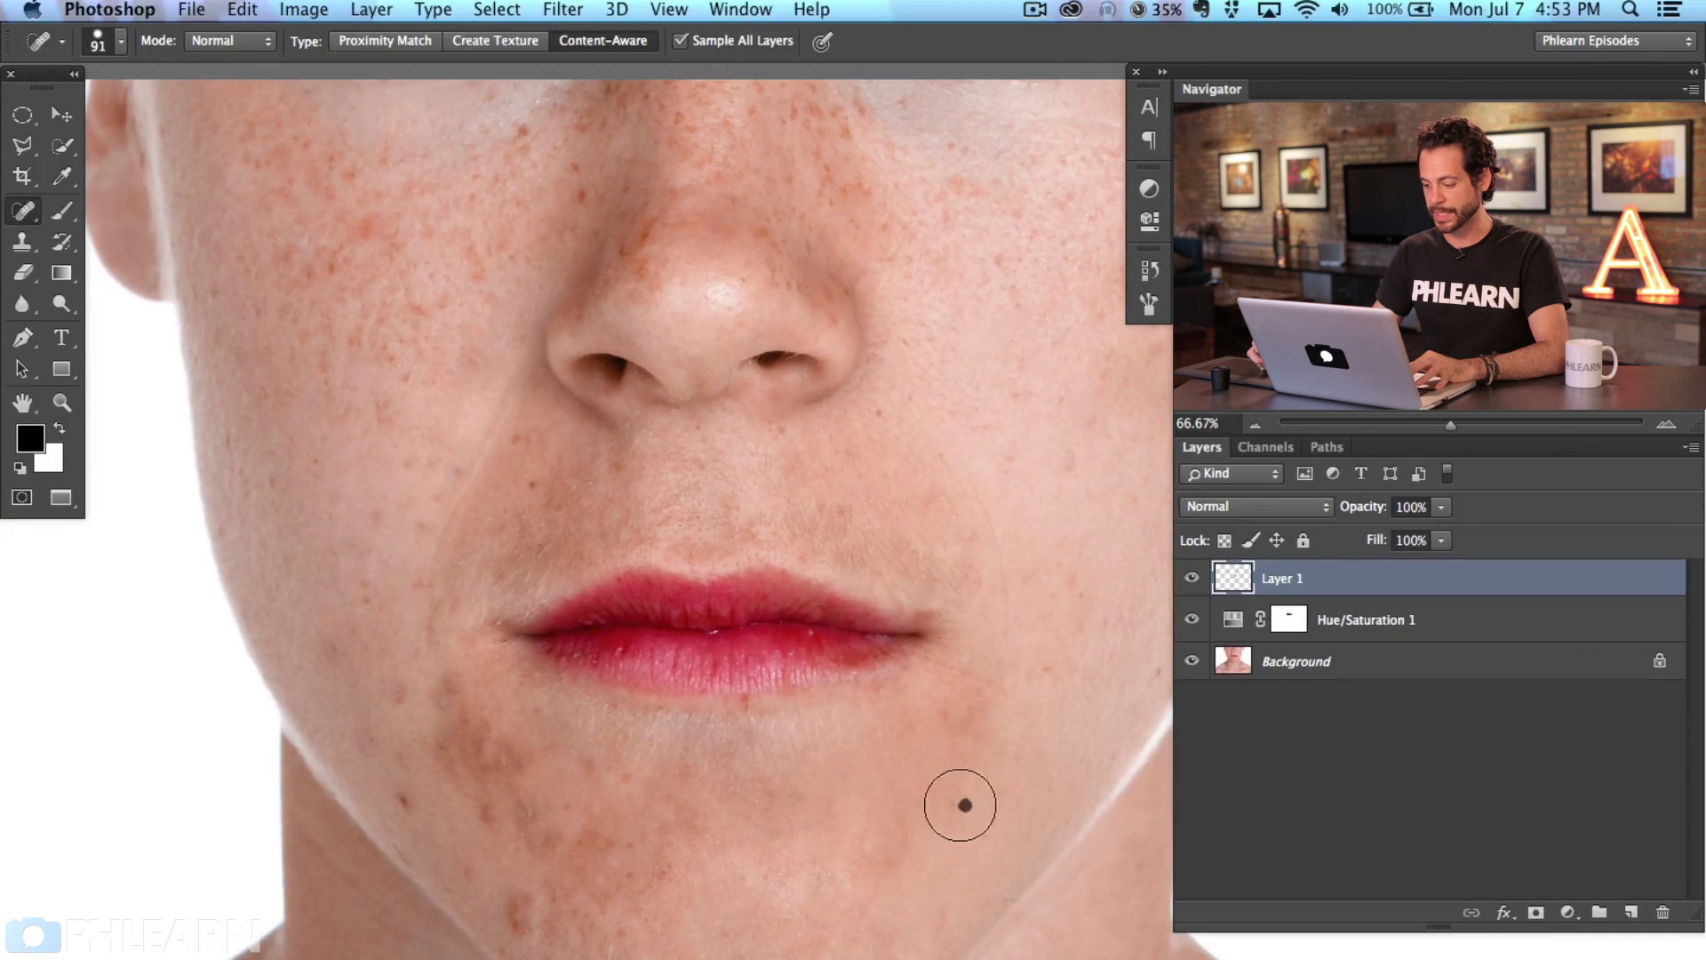
# Heal the remaining spots and dark blotches on the chin, mainly below the left mouth corner.
pyautogui.click(982, 813)
pyautogui.moveTo(488, 811); pyautogui.dragTo(489, 811)
pyautogui.moveTo(498, 771); pyautogui.dragTo(535, 720)
pyautogui.moveTo(578, 769); pyautogui.dragTo(587, 774)
pyautogui.moveTo(617, 773); pyautogui.dragTo(629, 773)
pyautogui.click(571, 809)
pyautogui.moveTo(529, 896); pyautogui.dragTo(525, 908)
# Heal the small spots along the left jawline and on the lower left cheek.
pyautogui.moveTo(399, 805); pyautogui.dragTo(397, 756)
pyautogui.moveTo(399, 694)
pyautogui.mouseDown()
pyautogui.moveTo(350, 723)
pyautogui.moveTo(380, 755)
pyautogui.mouseUp()
pyautogui.click(323, 628)
pyautogui.moveTo(400, 782); pyautogui.dragTo(404, 781)
pyautogui.moveTo(418, 587); pyautogui.dragTo(418, 586)
pyautogui.moveTo(456, 474); pyautogui.dragTo(457, 474)
pyautogui.click(429, 533)
pyautogui.moveTo(366, 505); pyautogui.dragTo(380, 521)
pyautogui.moveTo(366, 588); pyautogui.dragTo(366, 588)
pyautogui.moveTo(428, 658); pyautogui.dragTo(447, 605)
# Heal the small dark spots between the left cheek and nose and across the upper lip area.
pyautogui.moveTo(530, 488); pyautogui.dragTo(530, 488)
pyautogui.moveTo(517, 445); pyautogui.dragTo(506, 450)
pyautogui.moveTo(538, 452); pyautogui.dragTo(544, 471)
pyautogui.moveTo(565, 497); pyautogui.dragTo(569, 499)
pyautogui.moveTo(611, 462); pyautogui.dragTo(613, 461)
pyautogui.click(738, 504)
pyautogui.moveTo(846, 509); pyautogui.dragTo(846, 509)
pyautogui.click(743, 529)
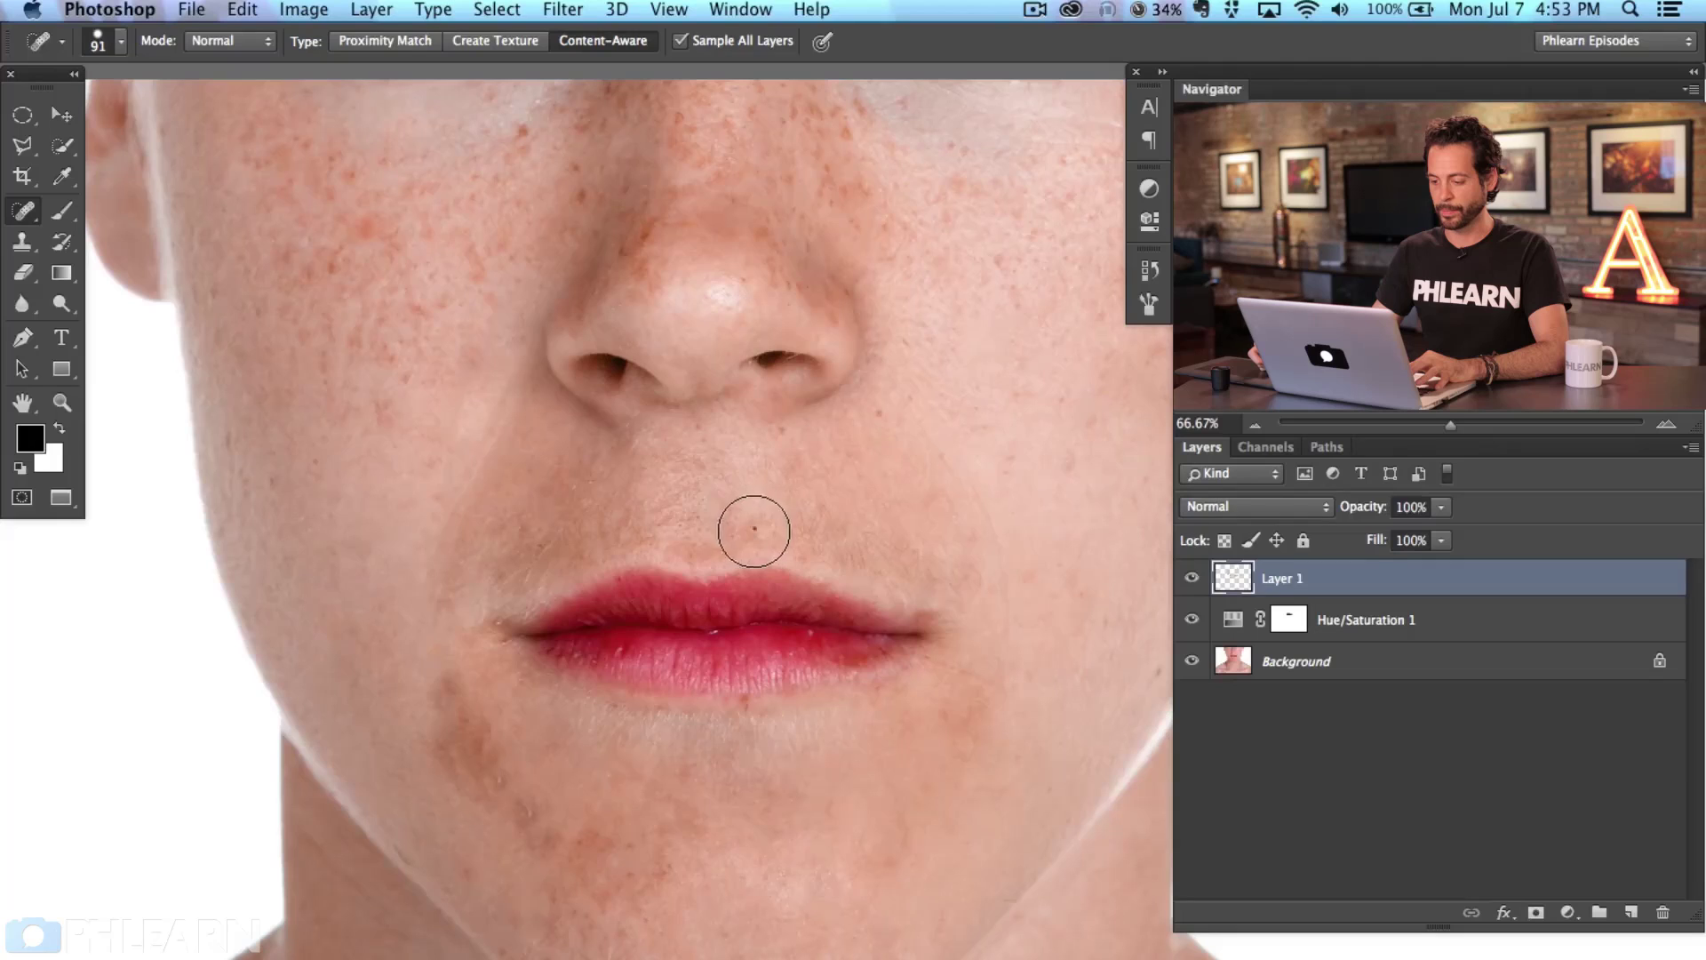
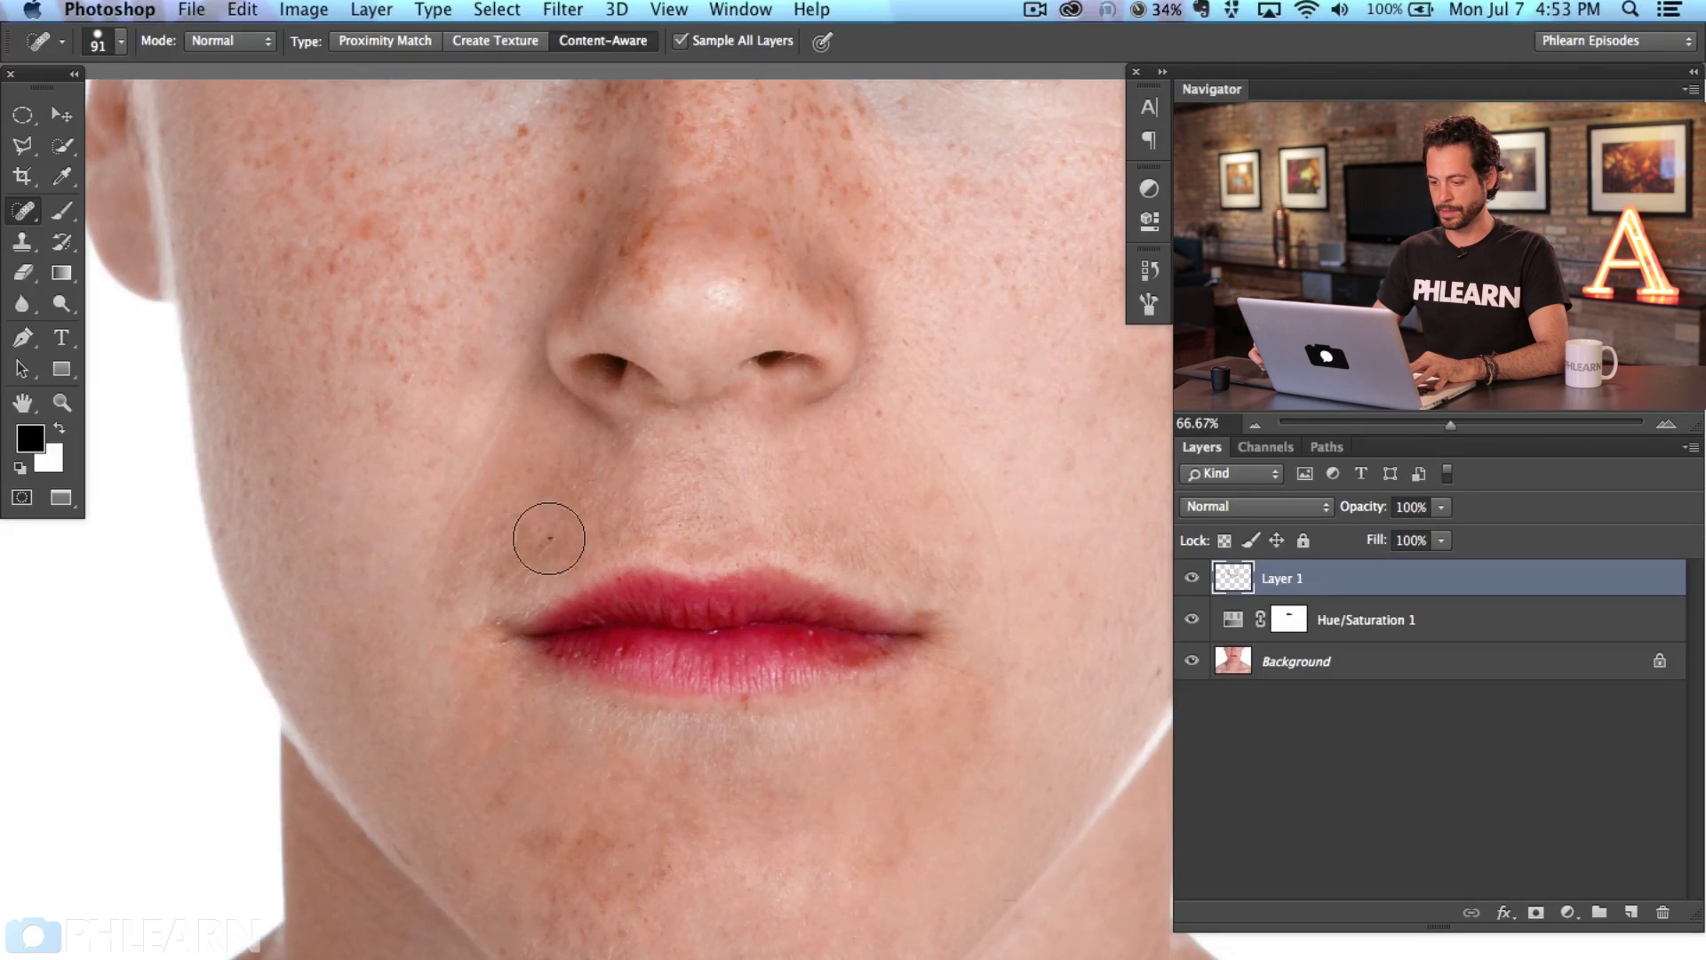
# Heal leftover marks on the left cheek beside the nose, on the right cheek and below the right mouth corner.
pyautogui.moveTo(487, 364); pyautogui.dragTo(455, 348)
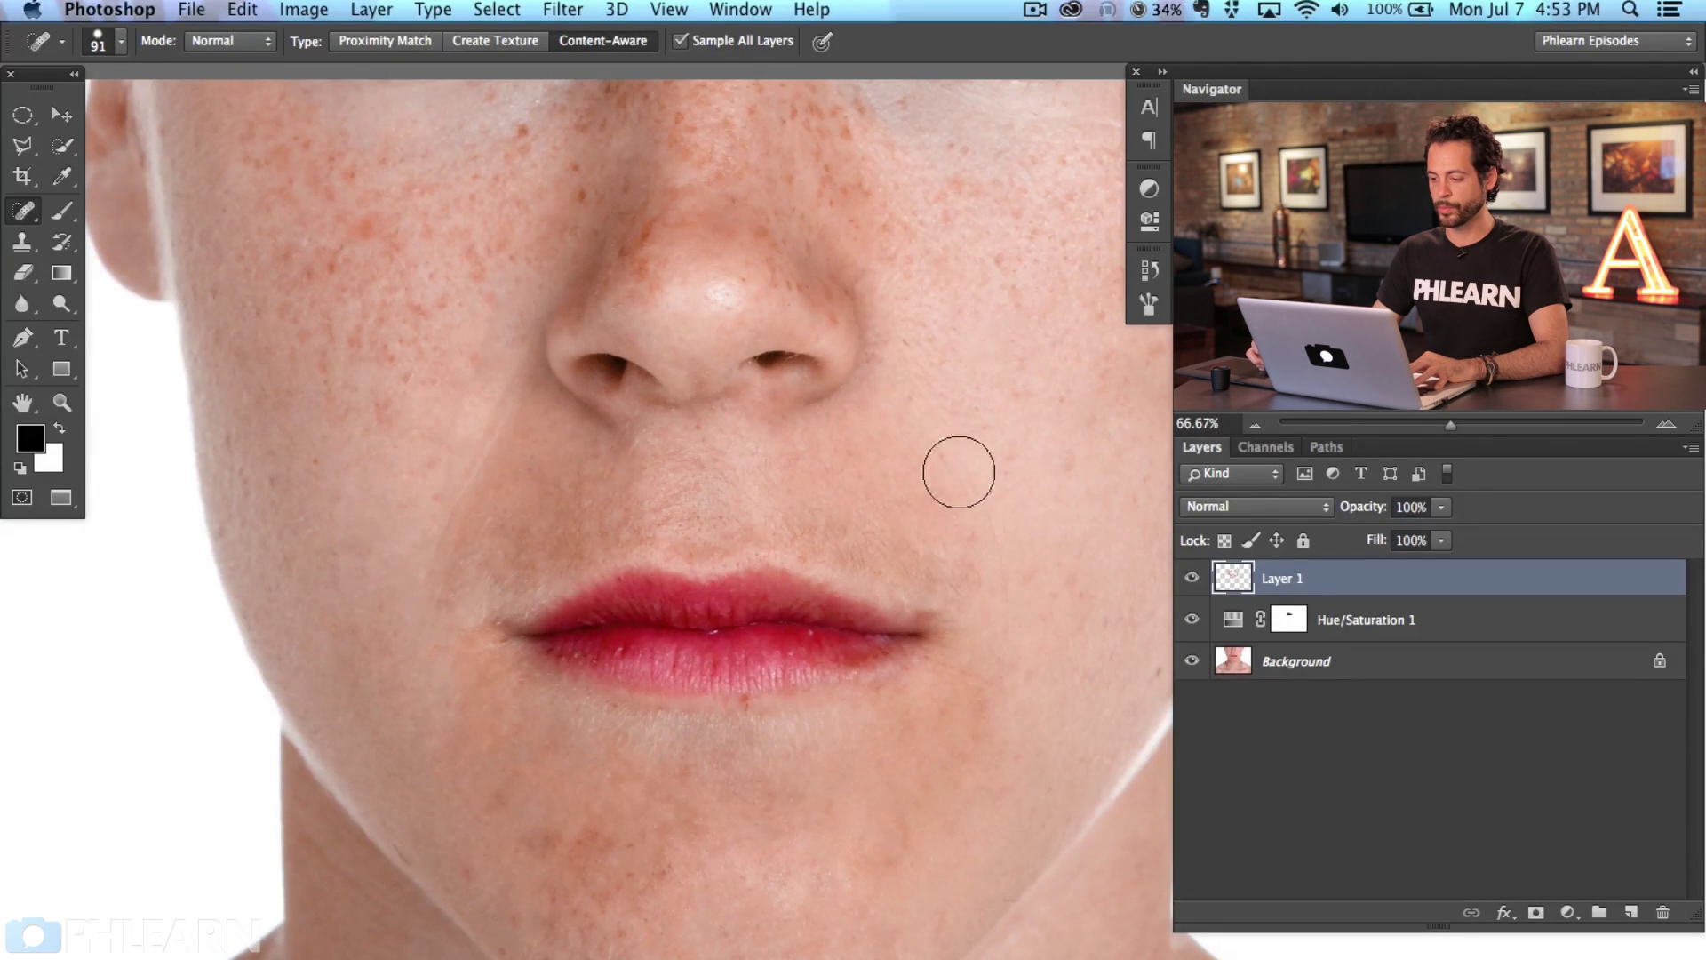
pyautogui.moveTo(1067, 466); pyautogui.dragTo(1067, 461)
pyautogui.moveTo(971, 723); pyautogui.dragTo(991, 689)
pyautogui.moveTo(883, 788); pyautogui.dragTo(929, 788)
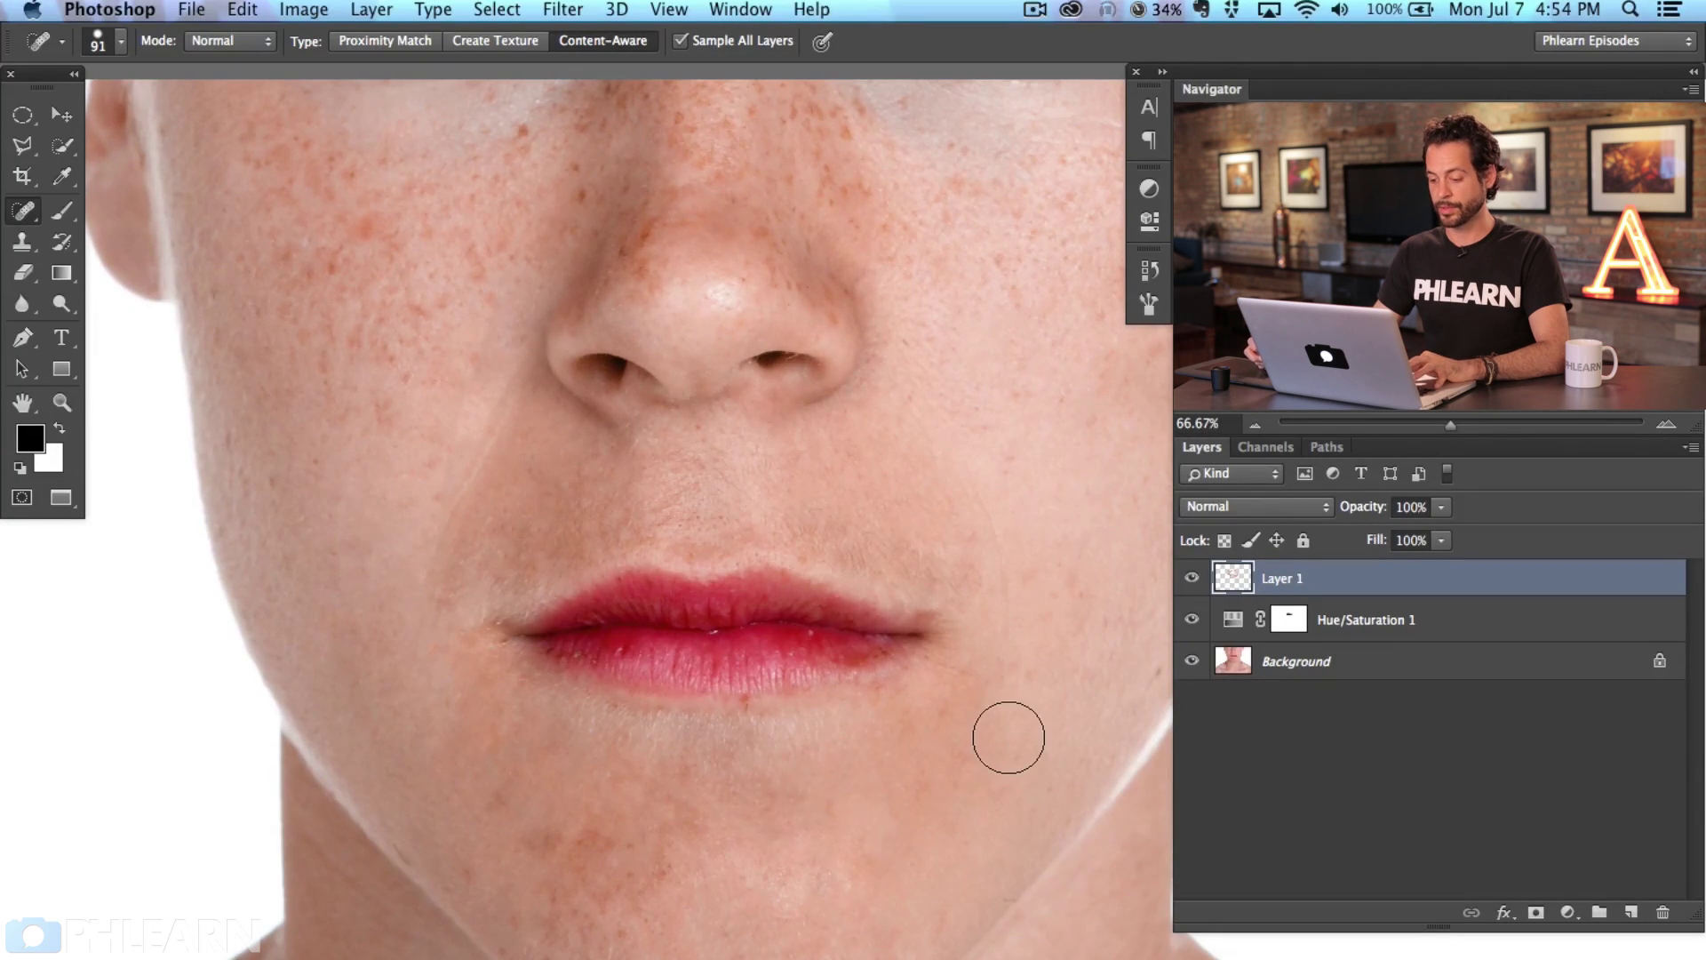
# Heal the larger blotchy patch on the left side of the chin.
pyautogui.press('super+minus')
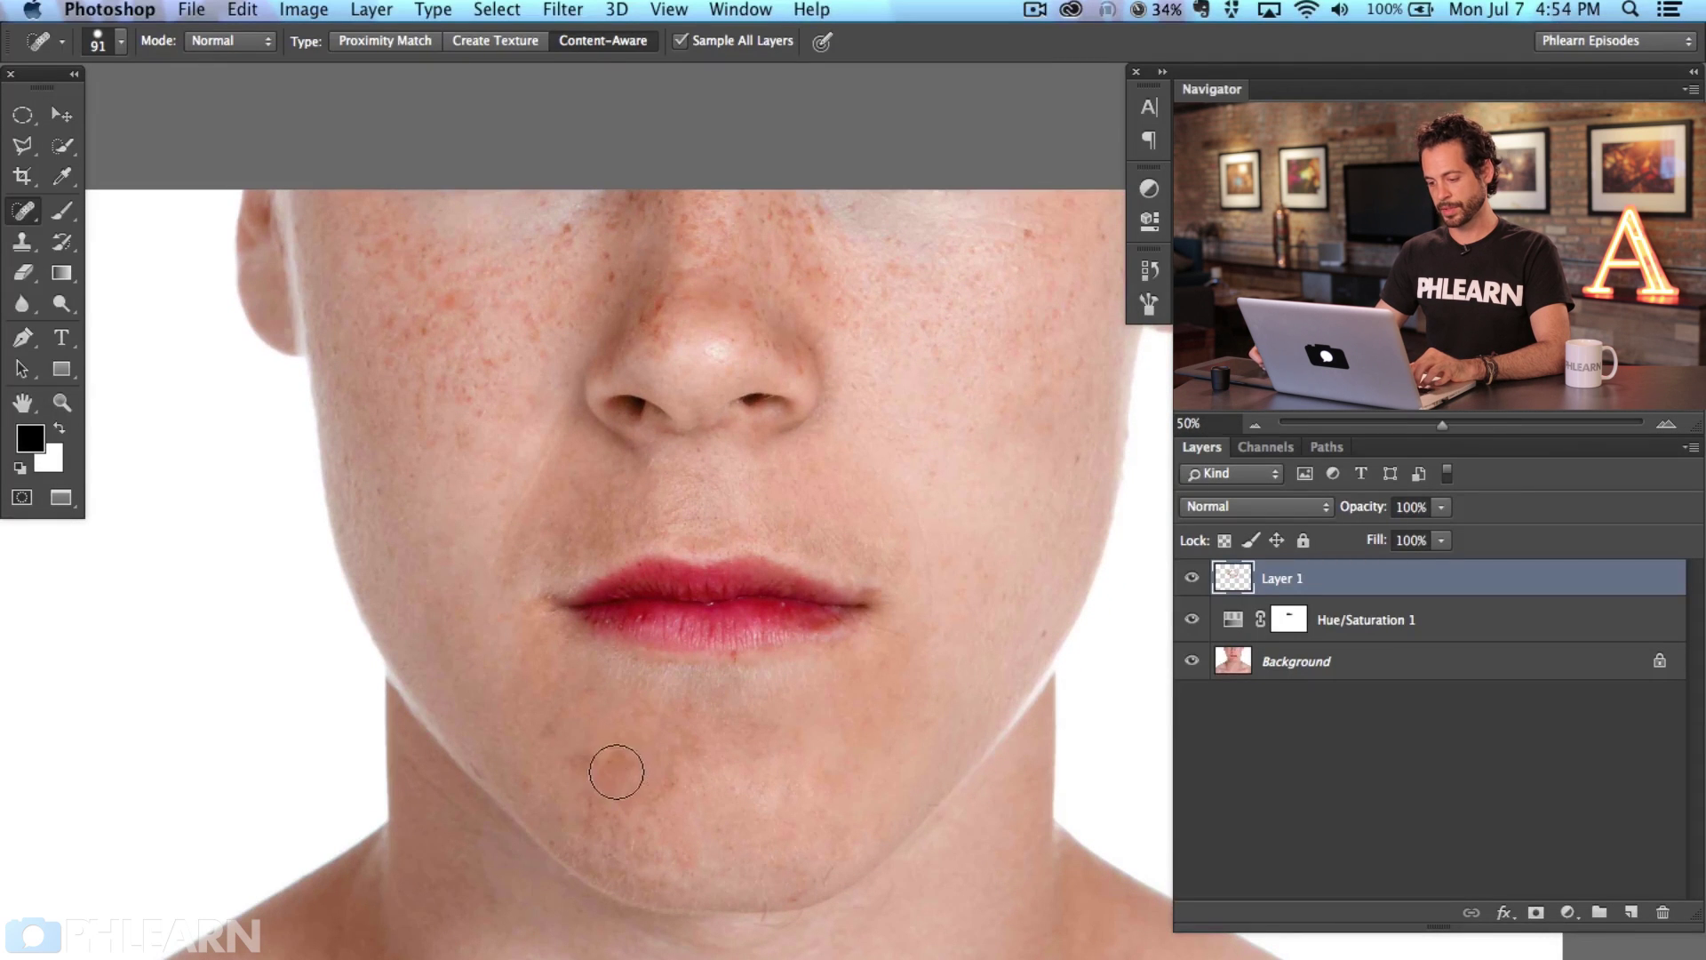
pyautogui.moveTo(631, 760); pyautogui.dragTo(613, 800)
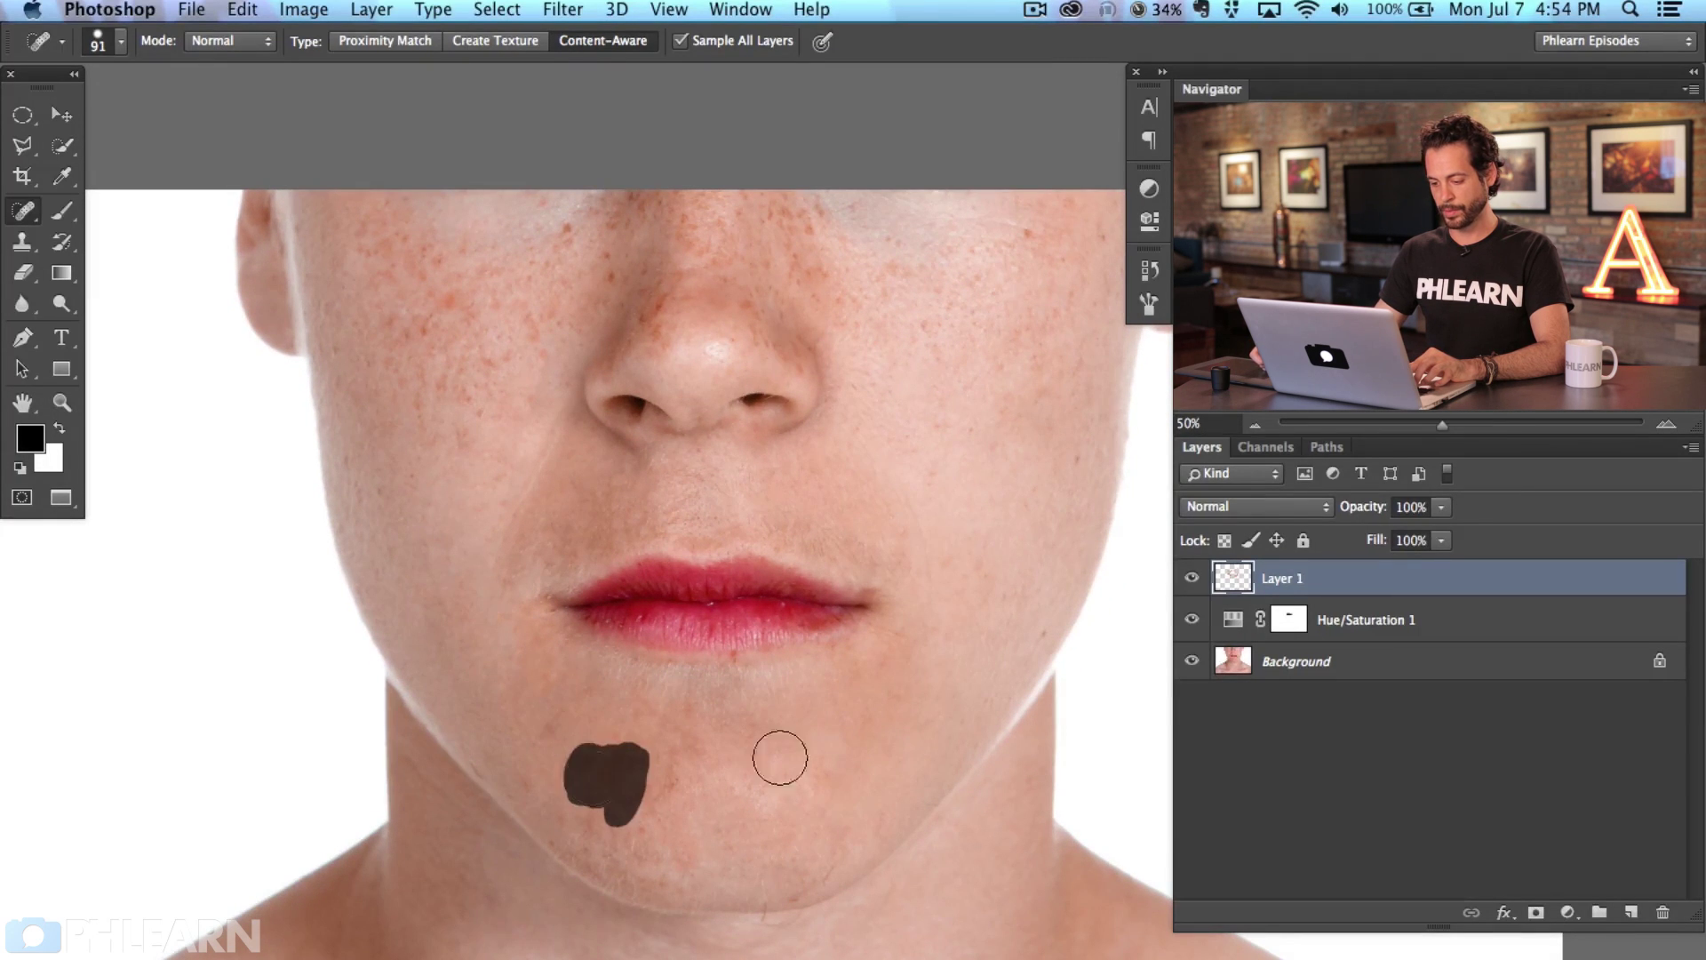
pyautogui.click(539, 743)
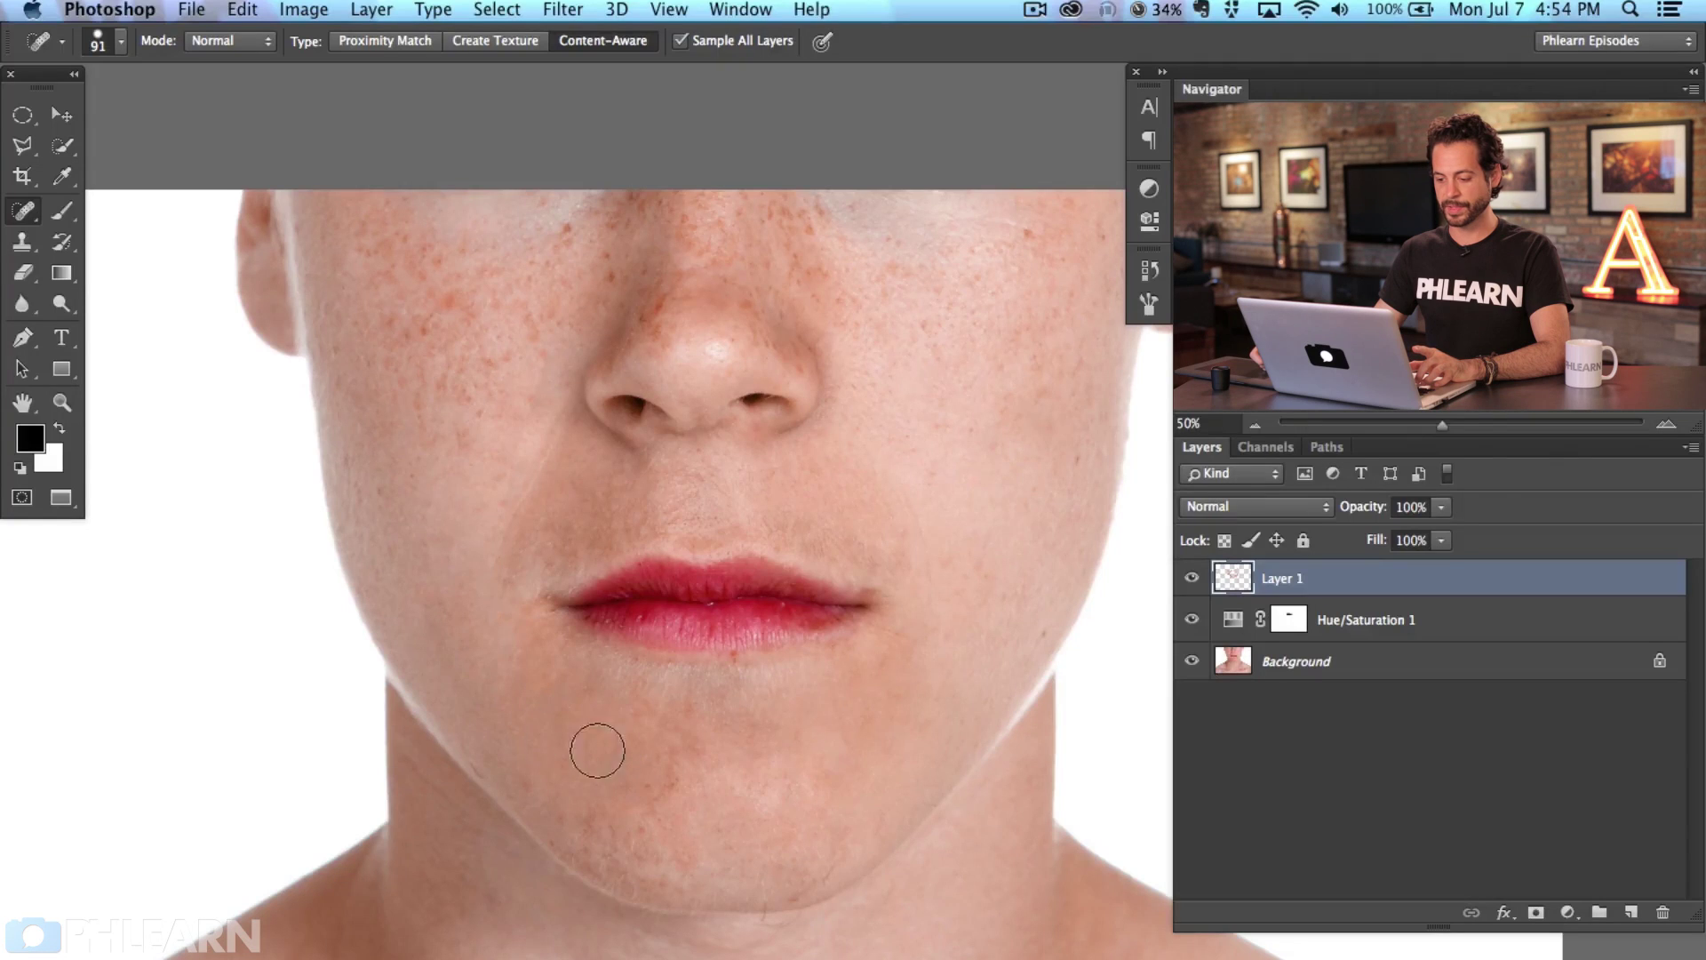
# Heal the marks below and above the left mouth corner and along the left side of the upper lip area.
pyautogui.moveTo(547, 687); pyautogui.dragTo(535, 709)
pyautogui.moveTo(550, 567)
pyautogui.mouseDown()
pyautogui.moveTo(537, 525)
pyautogui.moveTo(560, 475)
pyautogui.mouseUp()
pyautogui.moveTo(626, 540)
pyautogui.mouseDown()
pyautogui.moveTo(649, 506)
pyautogui.moveTo(617, 495)
pyautogui.moveTo(619, 471)
pyautogui.moveTo(639, 501)
pyautogui.mouseUp()
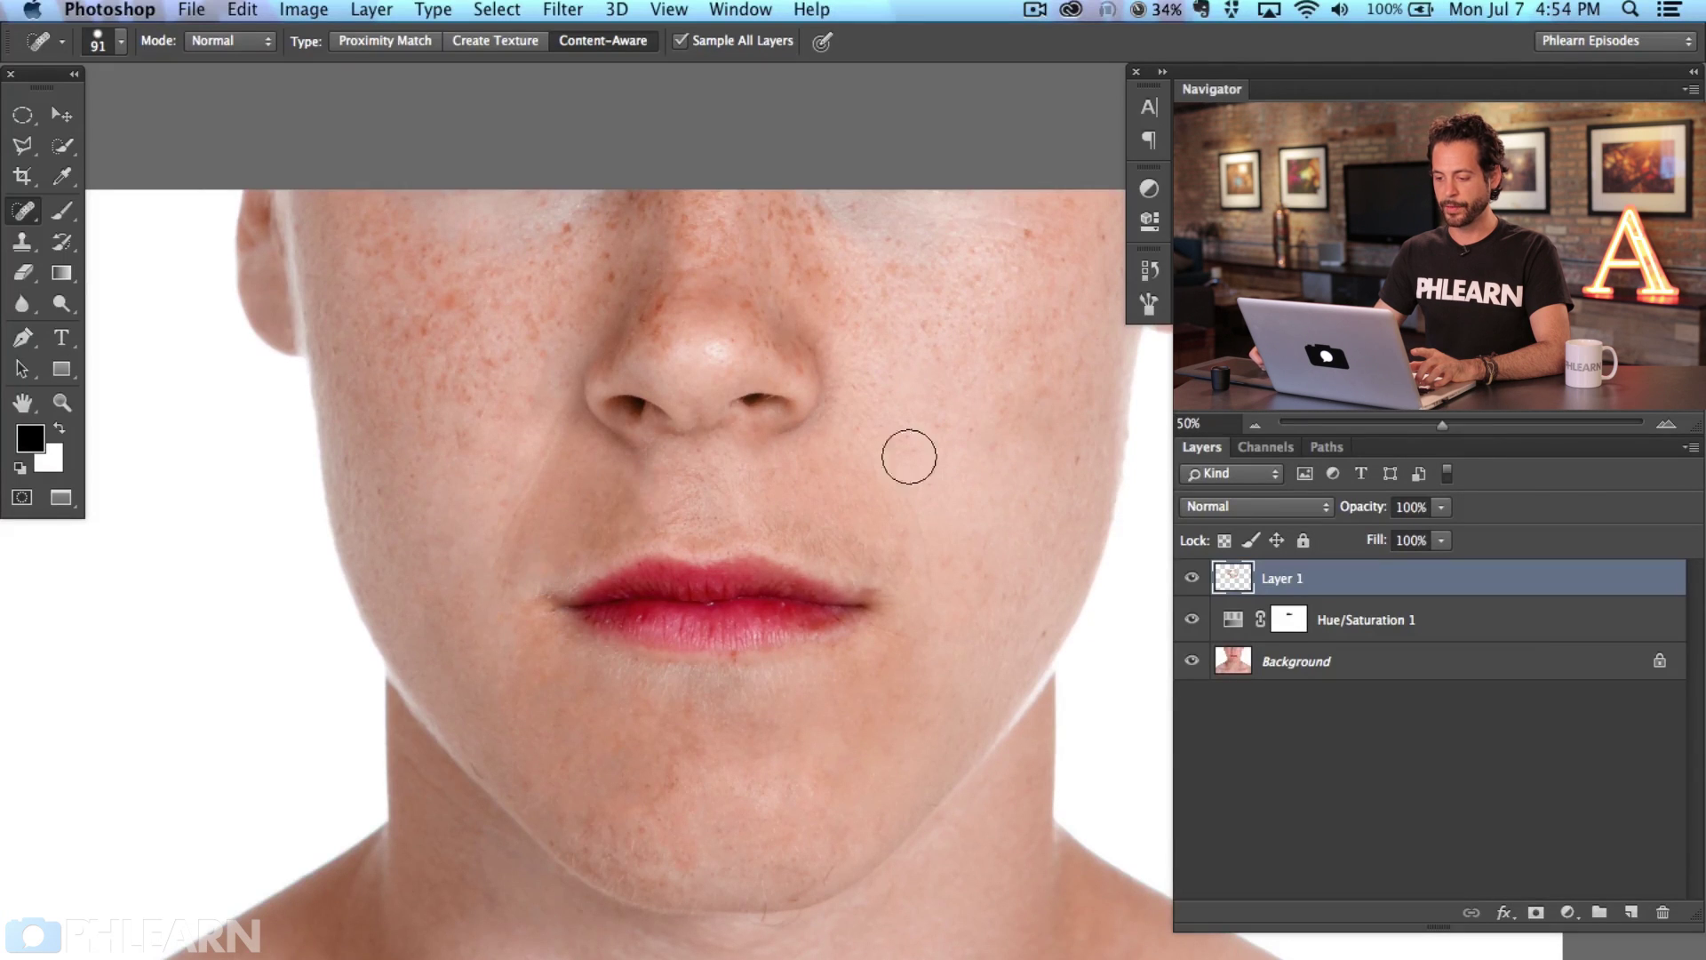
pyautogui.moveTo(605, 516); pyautogui.dragTo(606, 514)
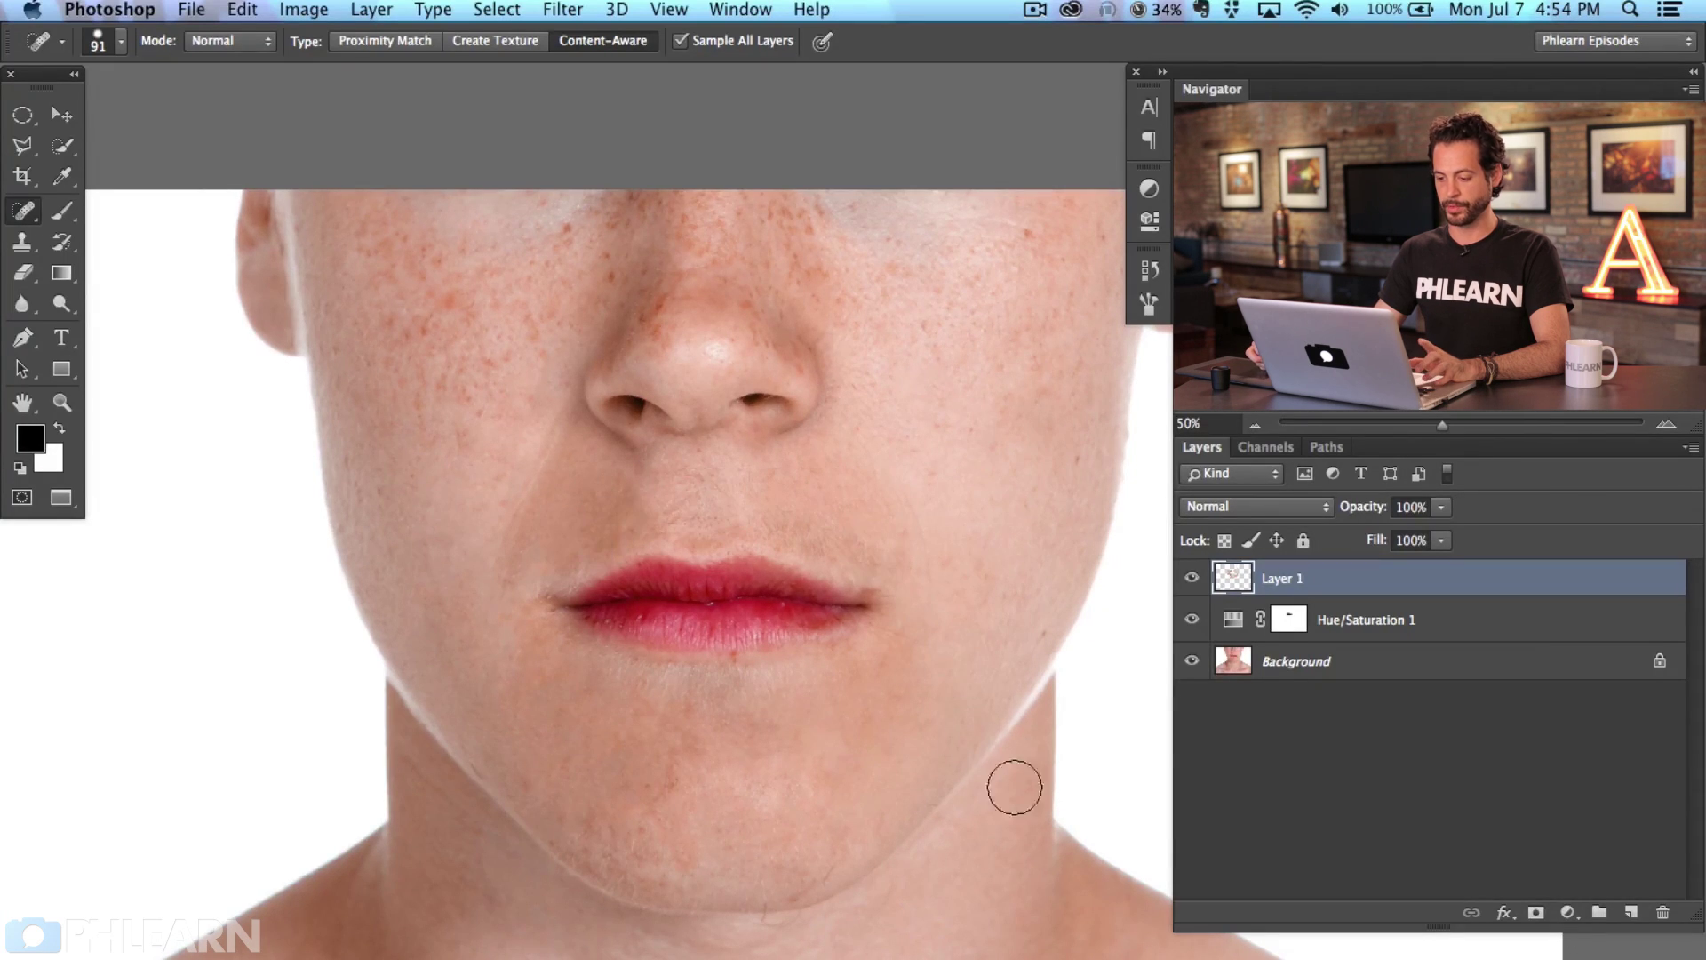
# Heal the uneven patches on the right side and in the middle of the chin.
pyautogui.moveTo(831, 782); pyautogui.dragTo(786, 734)
pyautogui.moveTo(663, 754); pyautogui.dragTo(683, 751)
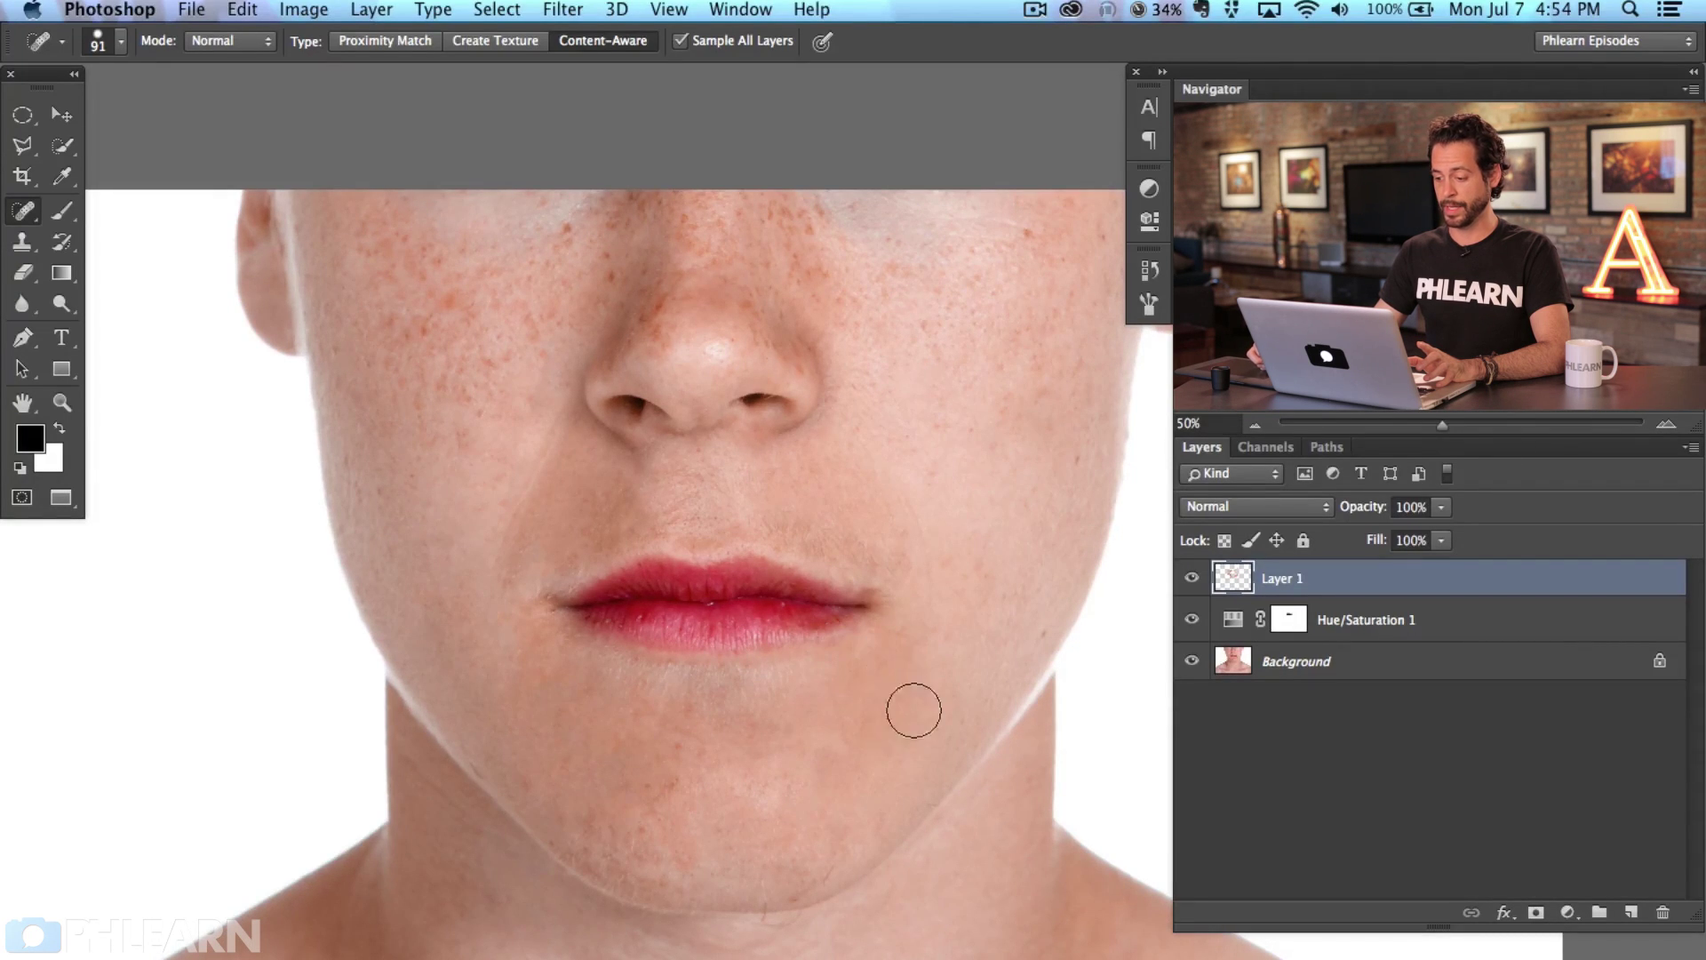
pyautogui.moveTo(821, 763)
pyautogui.mouseDown()
pyautogui.moveTo(799, 817)
pyautogui.moveTo(838, 850)
pyautogui.moveTo(848, 816)
pyautogui.mouseUp()
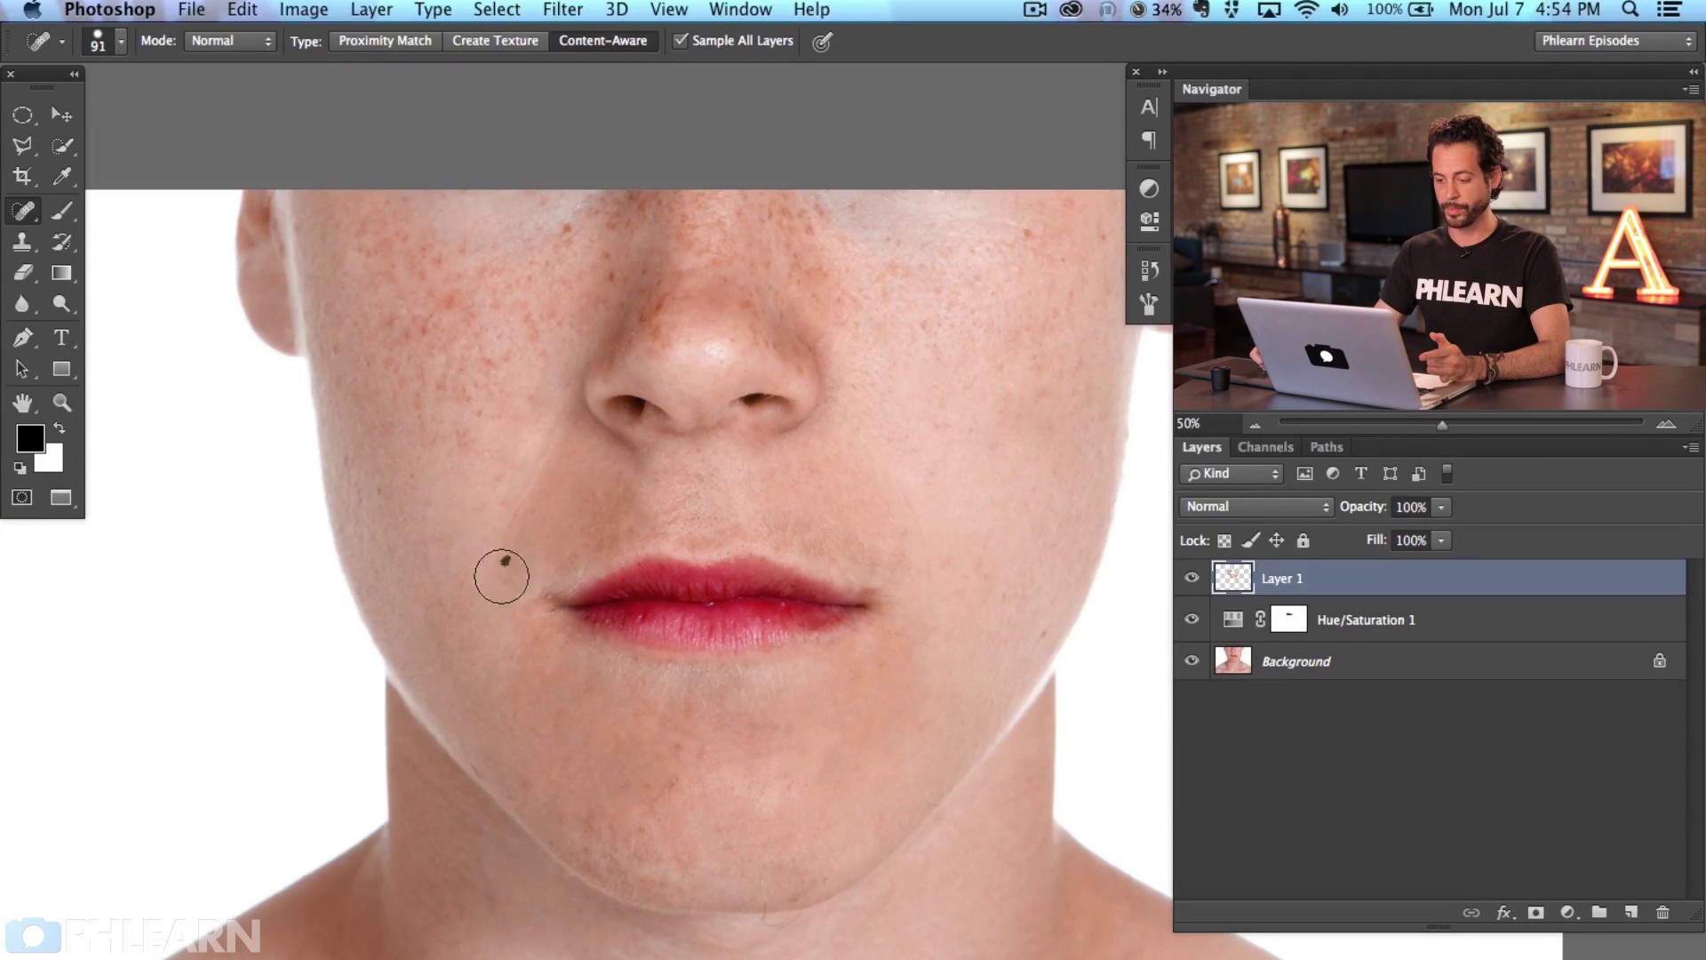
# Heal the crease between nose and left mouth corner, then the spots below that corner and across the left and lower chin.
pyautogui.moveTo(543, 443); pyautogui.dragTo(517, 554)
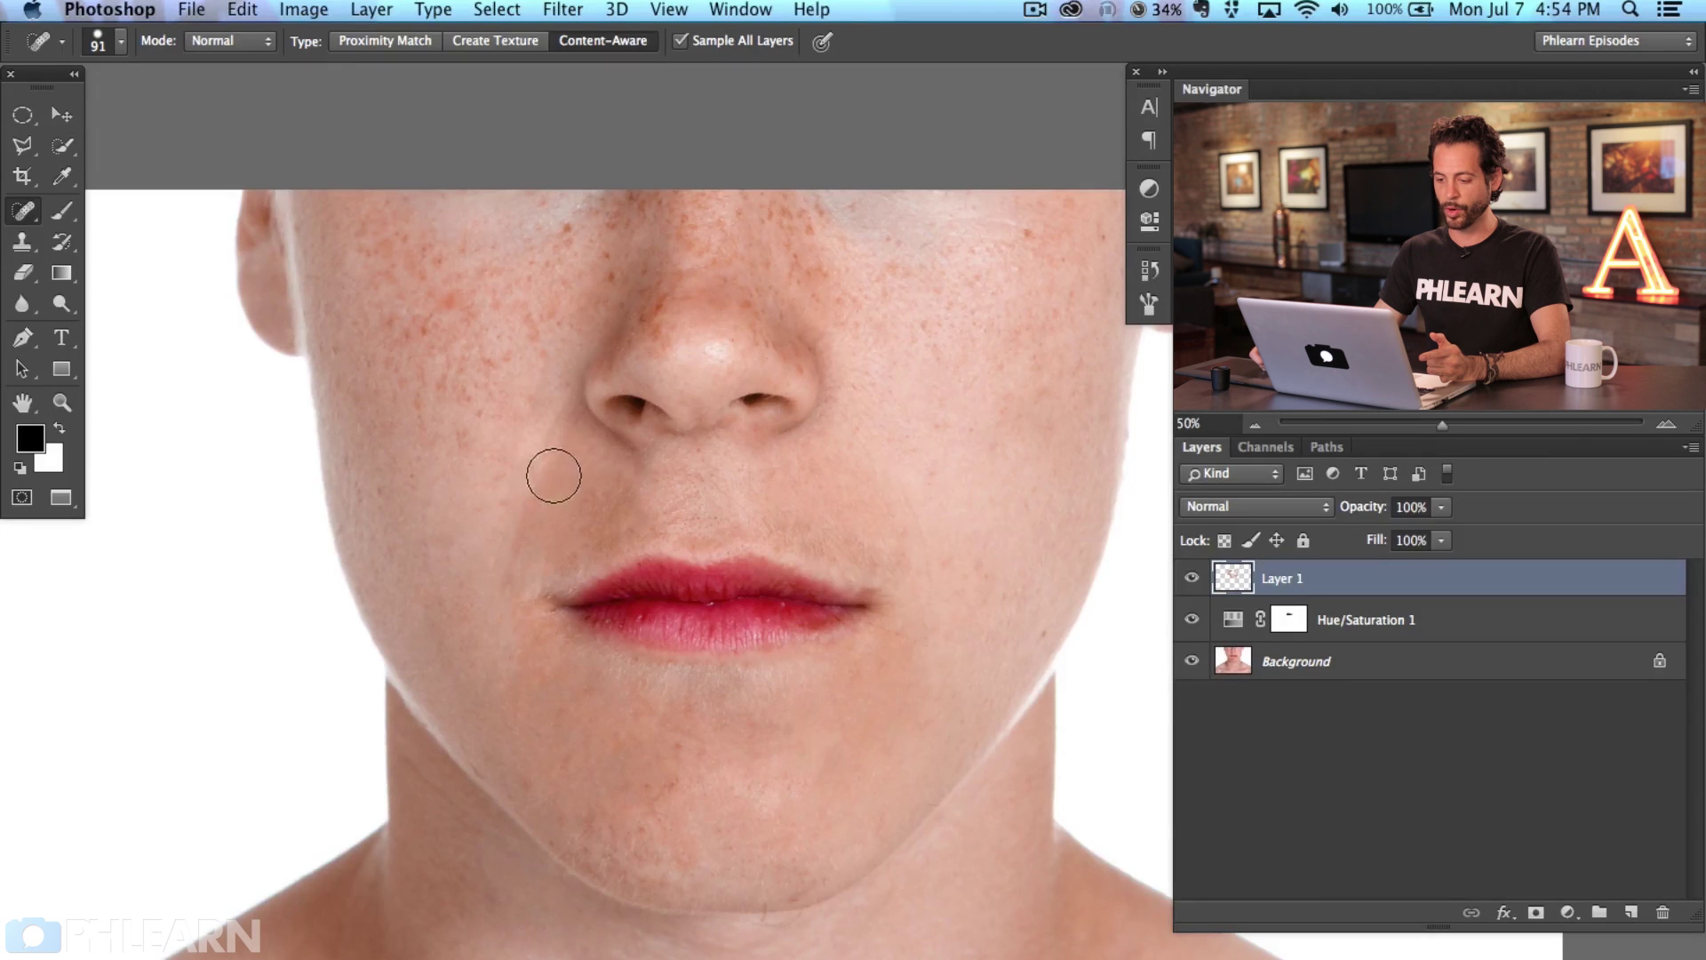
pyautogui.moveTo(515, 659); pyautogui.dragTo(560, 692)
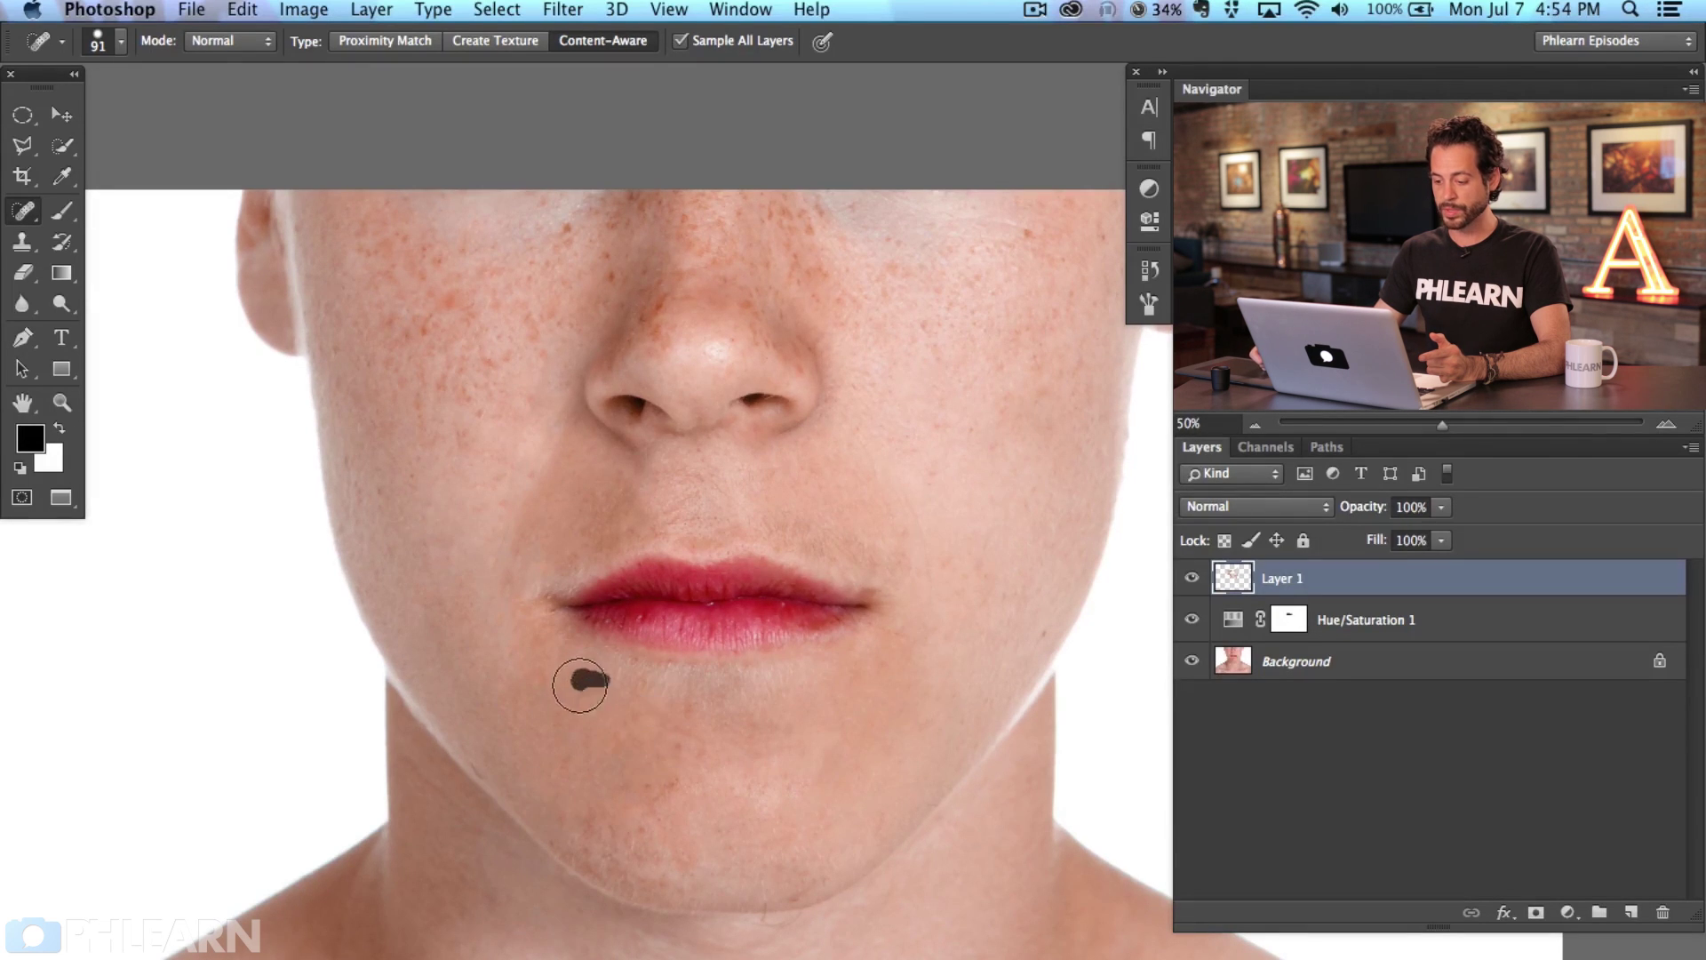
pyautogui.moveTo(660, 774); pyautogui.dragTo(664, 770)
pyautogui.moveTo(678, 711); pyautogui.dragTo(681, 708)
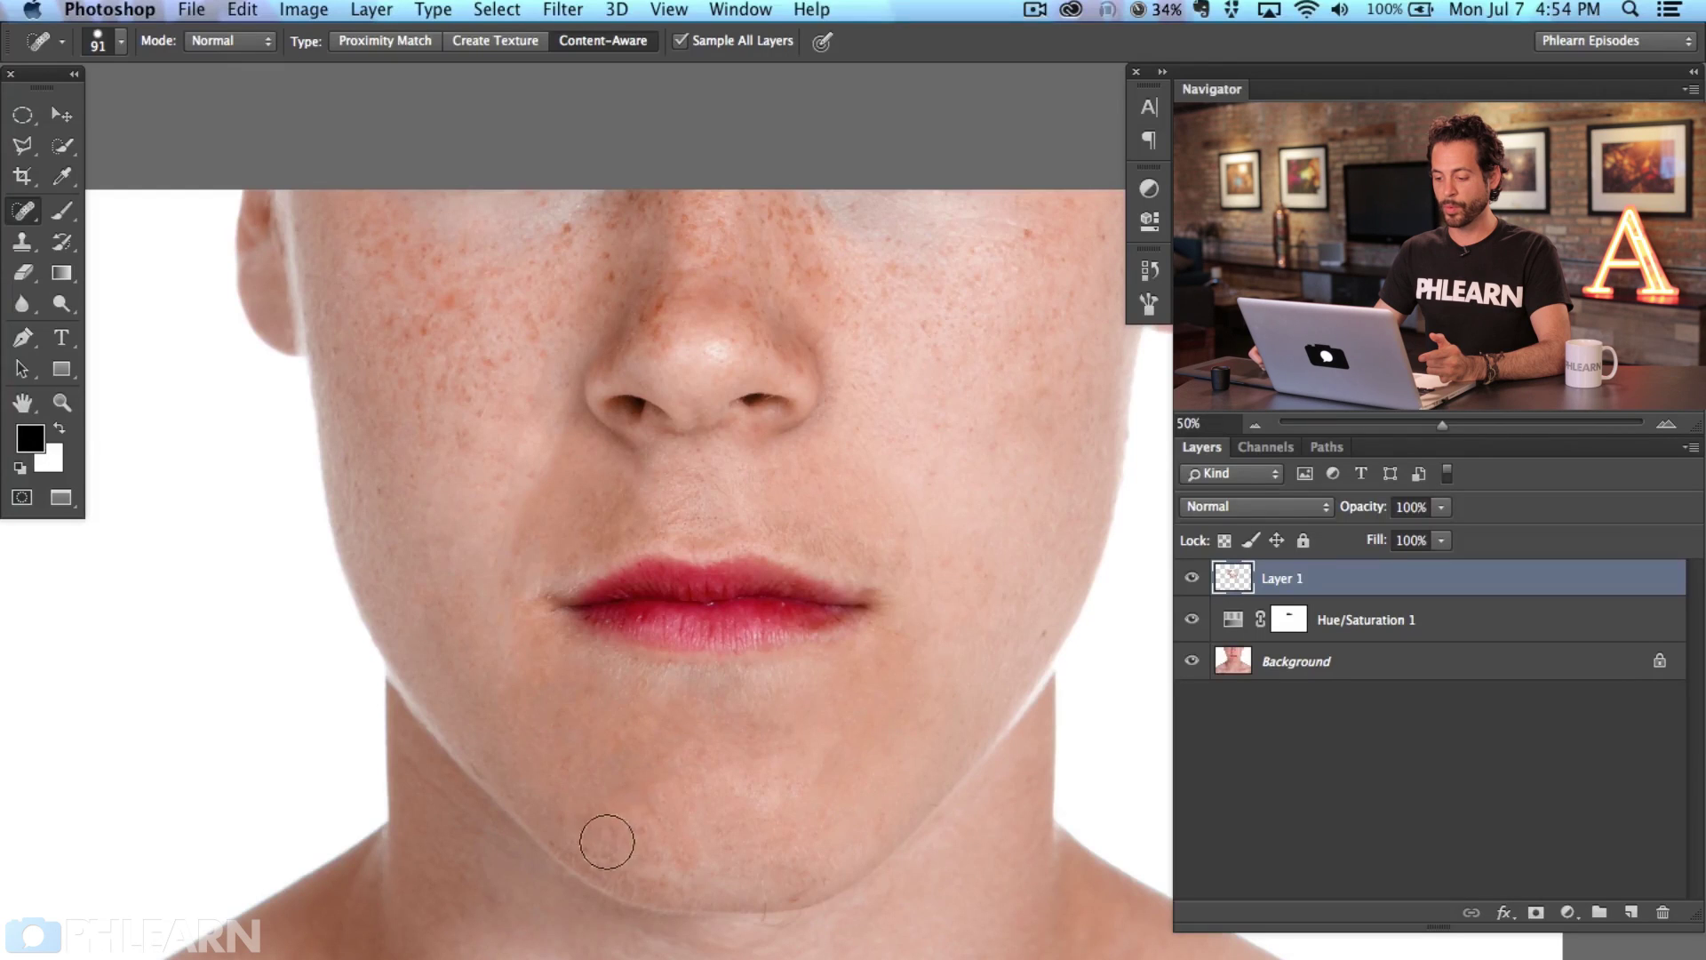
pyautogui.moveTo(657, 814); pyautogui.dragTo(686, 862)
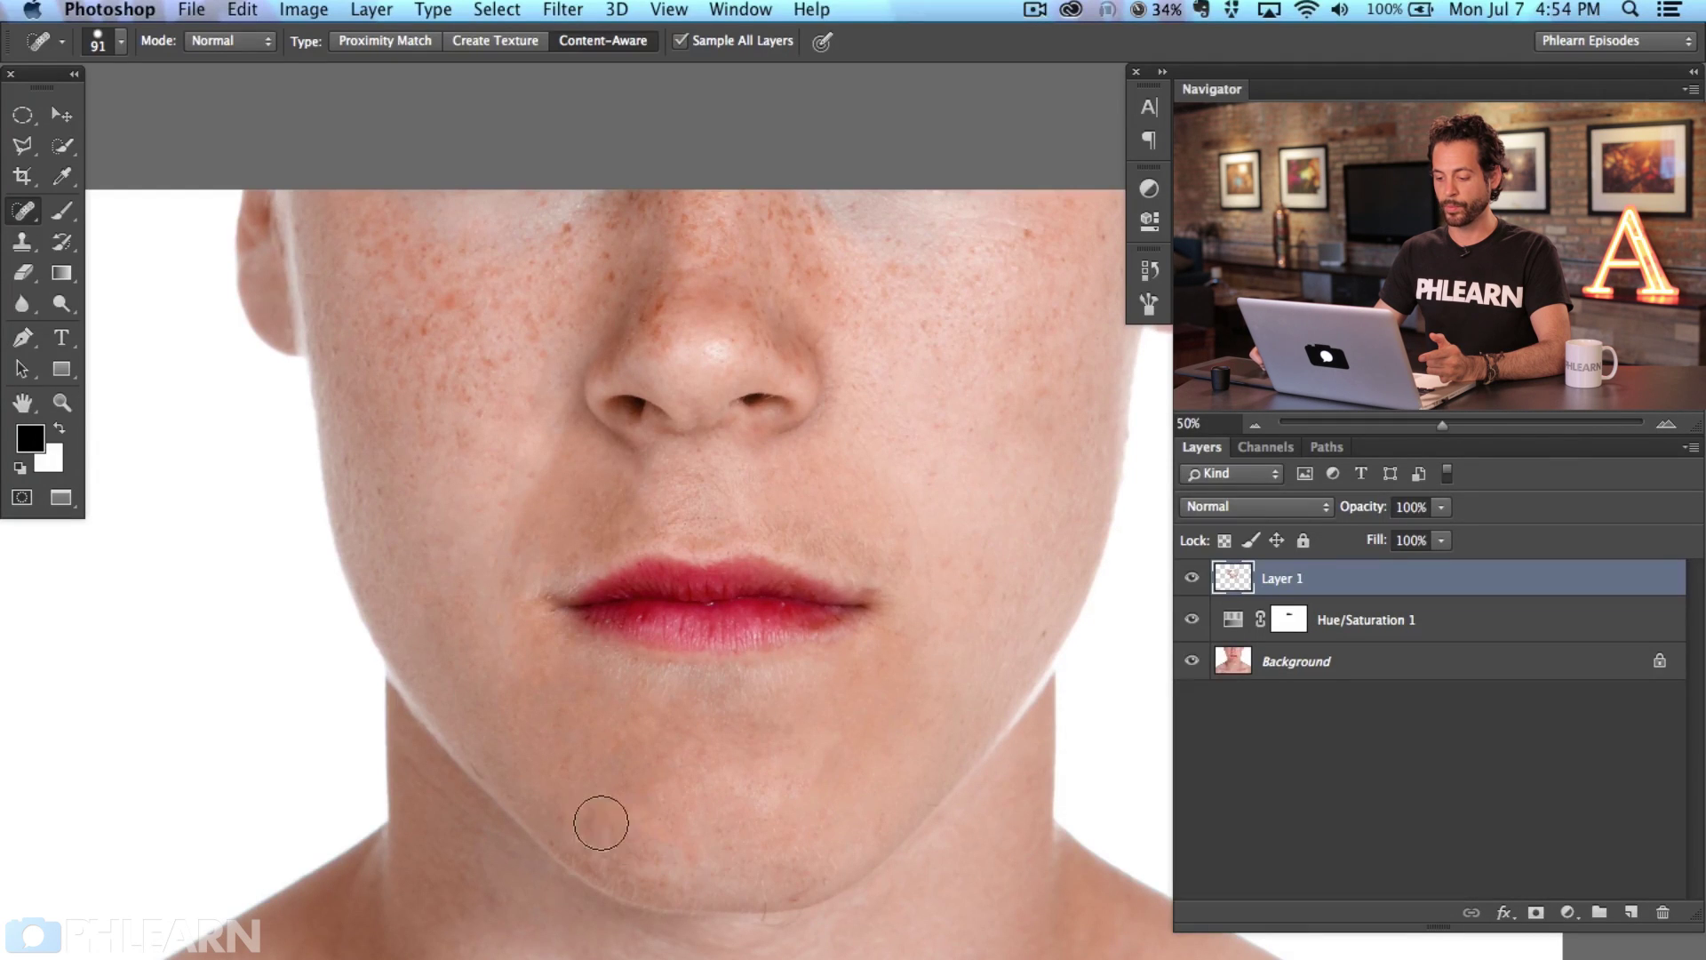
pyautogui.moveTo(615, 803); pyautogui.dragTo(692, 844)
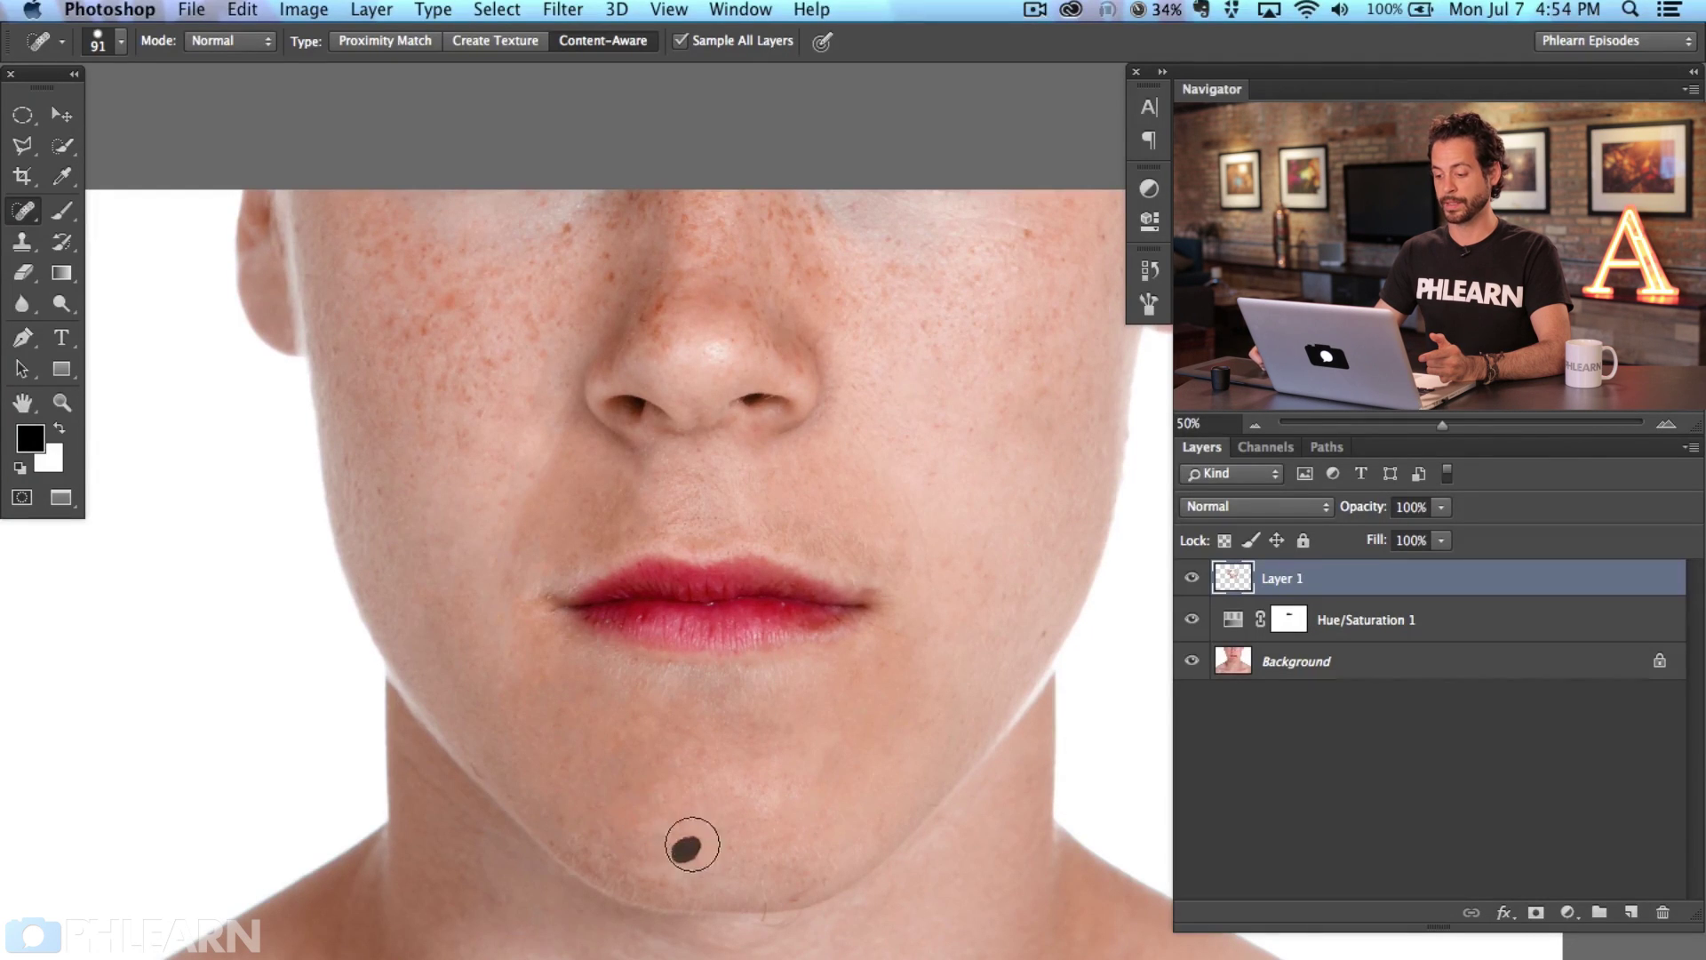
# Heal the remaining marks above the upper lip, beside the right mouth corner, on the right chin and on the lower left cheek.
pyautogui.moveTo(895, 541); pyautogui.dragTo(893, 549)
pyautogui.moveTo(868, 541)
pyautogui.mouseDown()
pyautogui.moveTo(774, 527)
pyautogui.moveTo(809, 510)
pyautogui.moveTo(855, 545)
pyautogui.moveTo(973, 567)
pyautogui.moveTo(975, 600)
pyautogui.moveTo(1031, 591)
pyautogui.mouseUp()
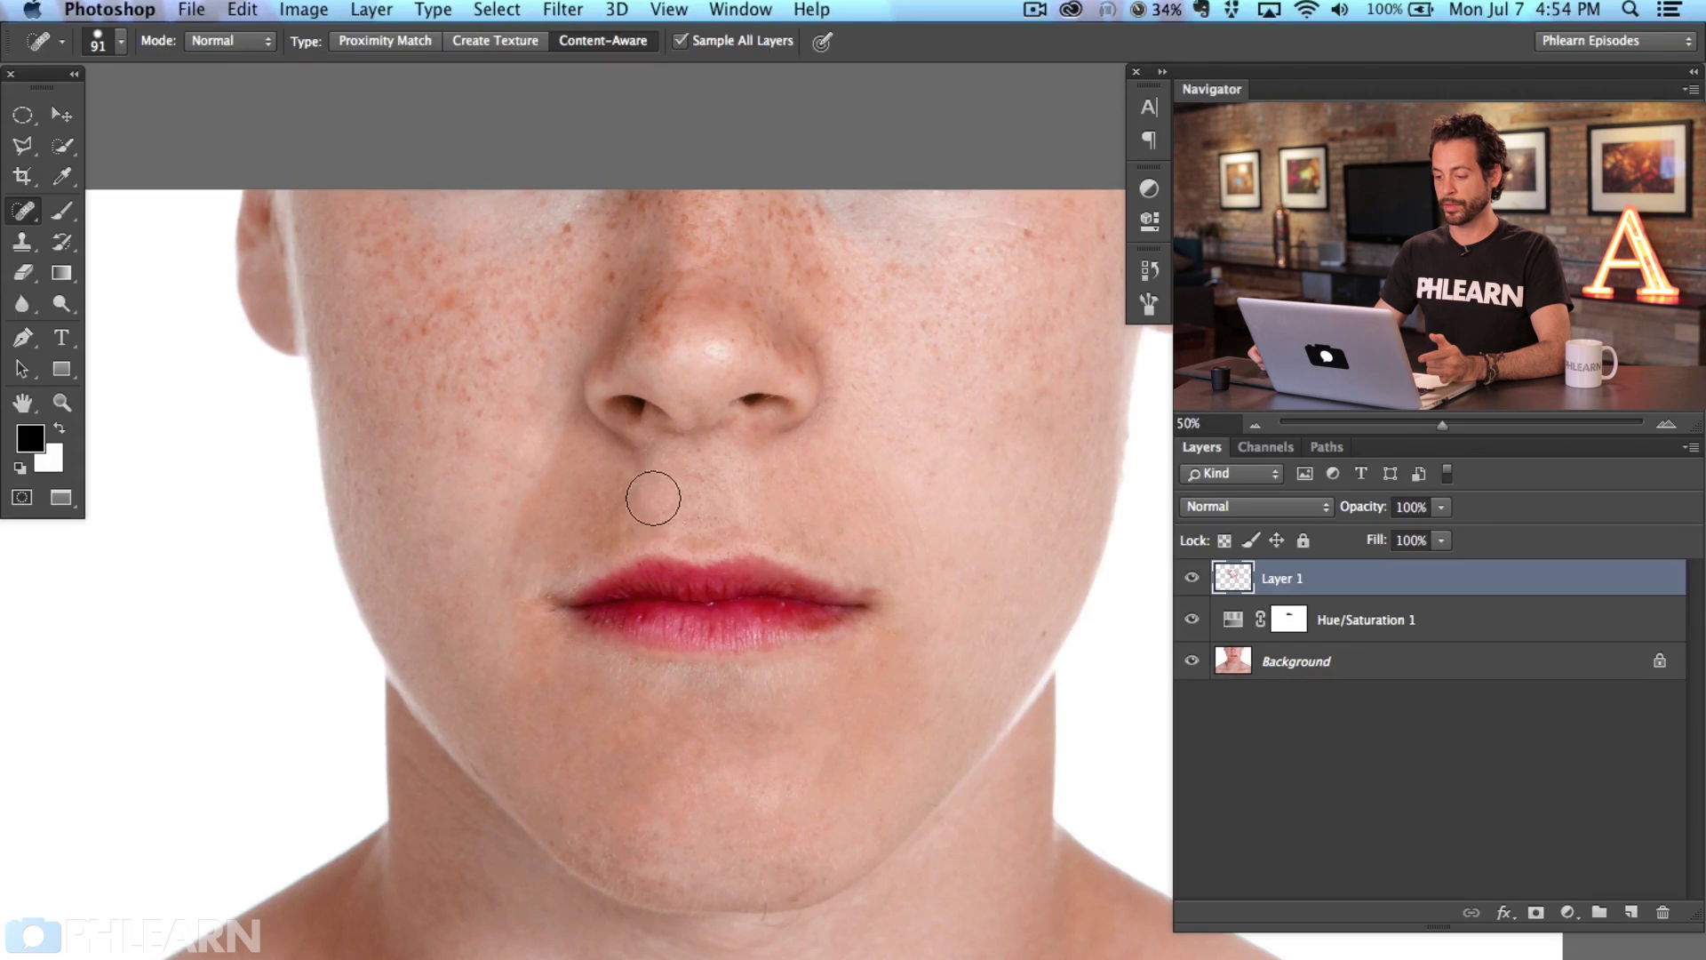
pyautogui.moveTo(667, 507); pyautogui.dragTo(668, 508)
pyautogui.moveTo(669, 510); pyautogui.dragTo(782, 521)
pyautogui.moveTo(822, 536); pyautogui.dragTo(841, 534)
pyautogui.moveTo(815, 763); pyautogui.dragTo(853, 765)
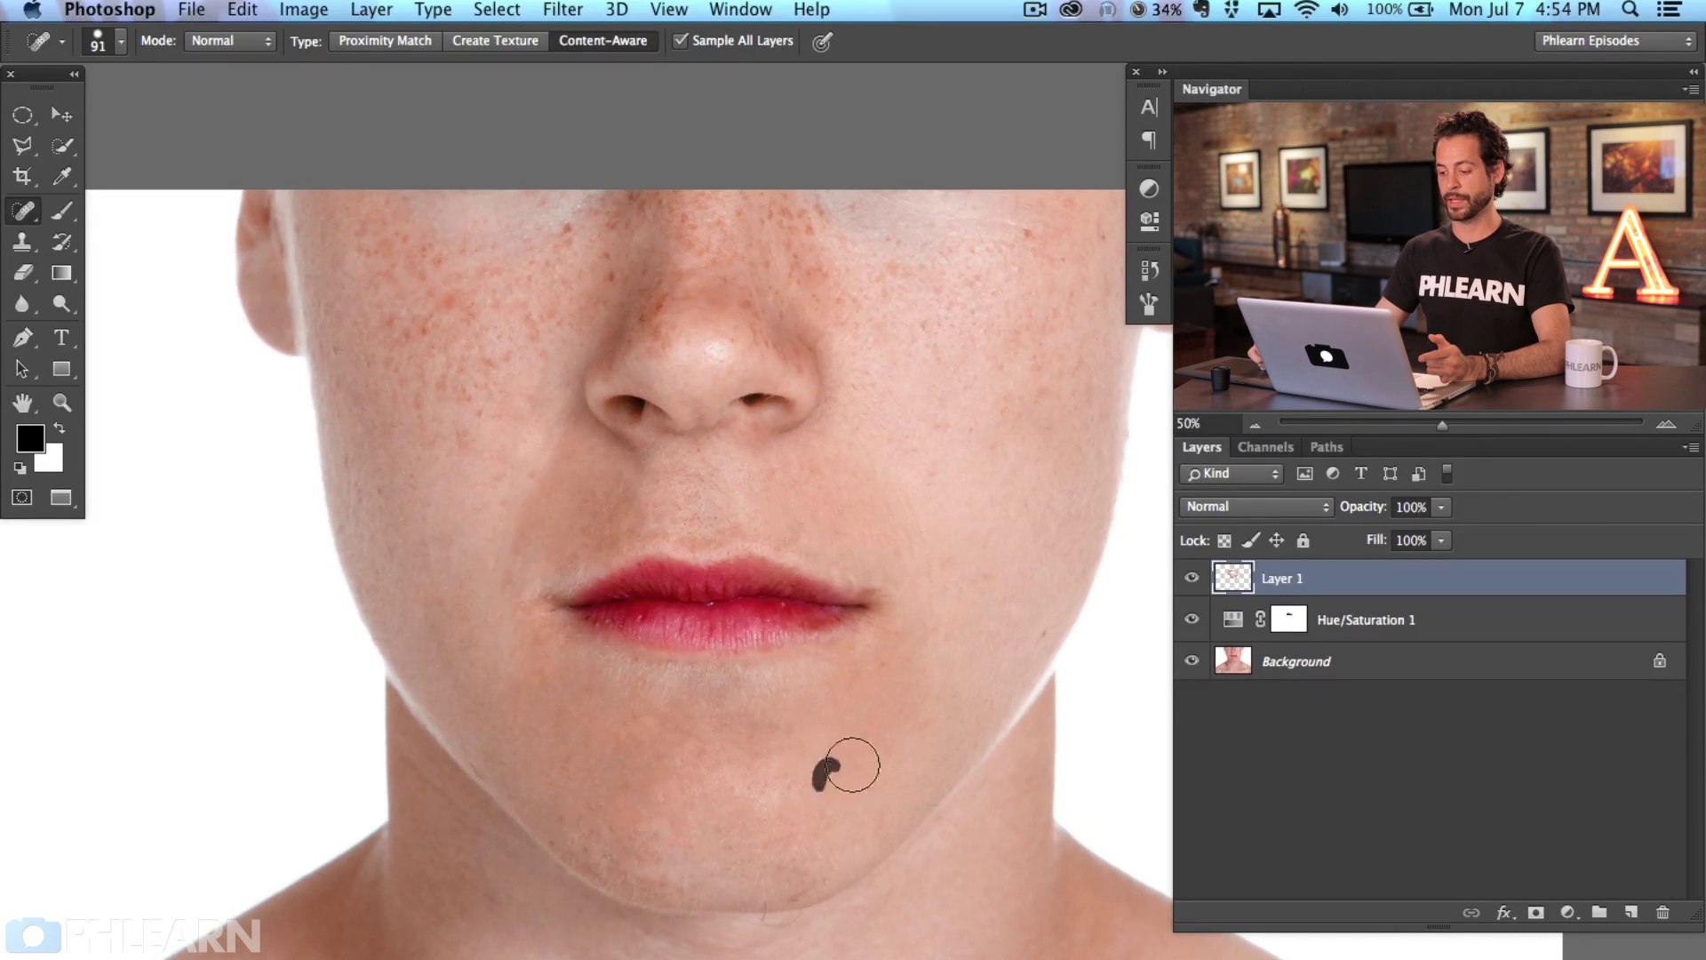
pyautogui.moveTo(466, 617); pyautogui.dragTo(450, 571)
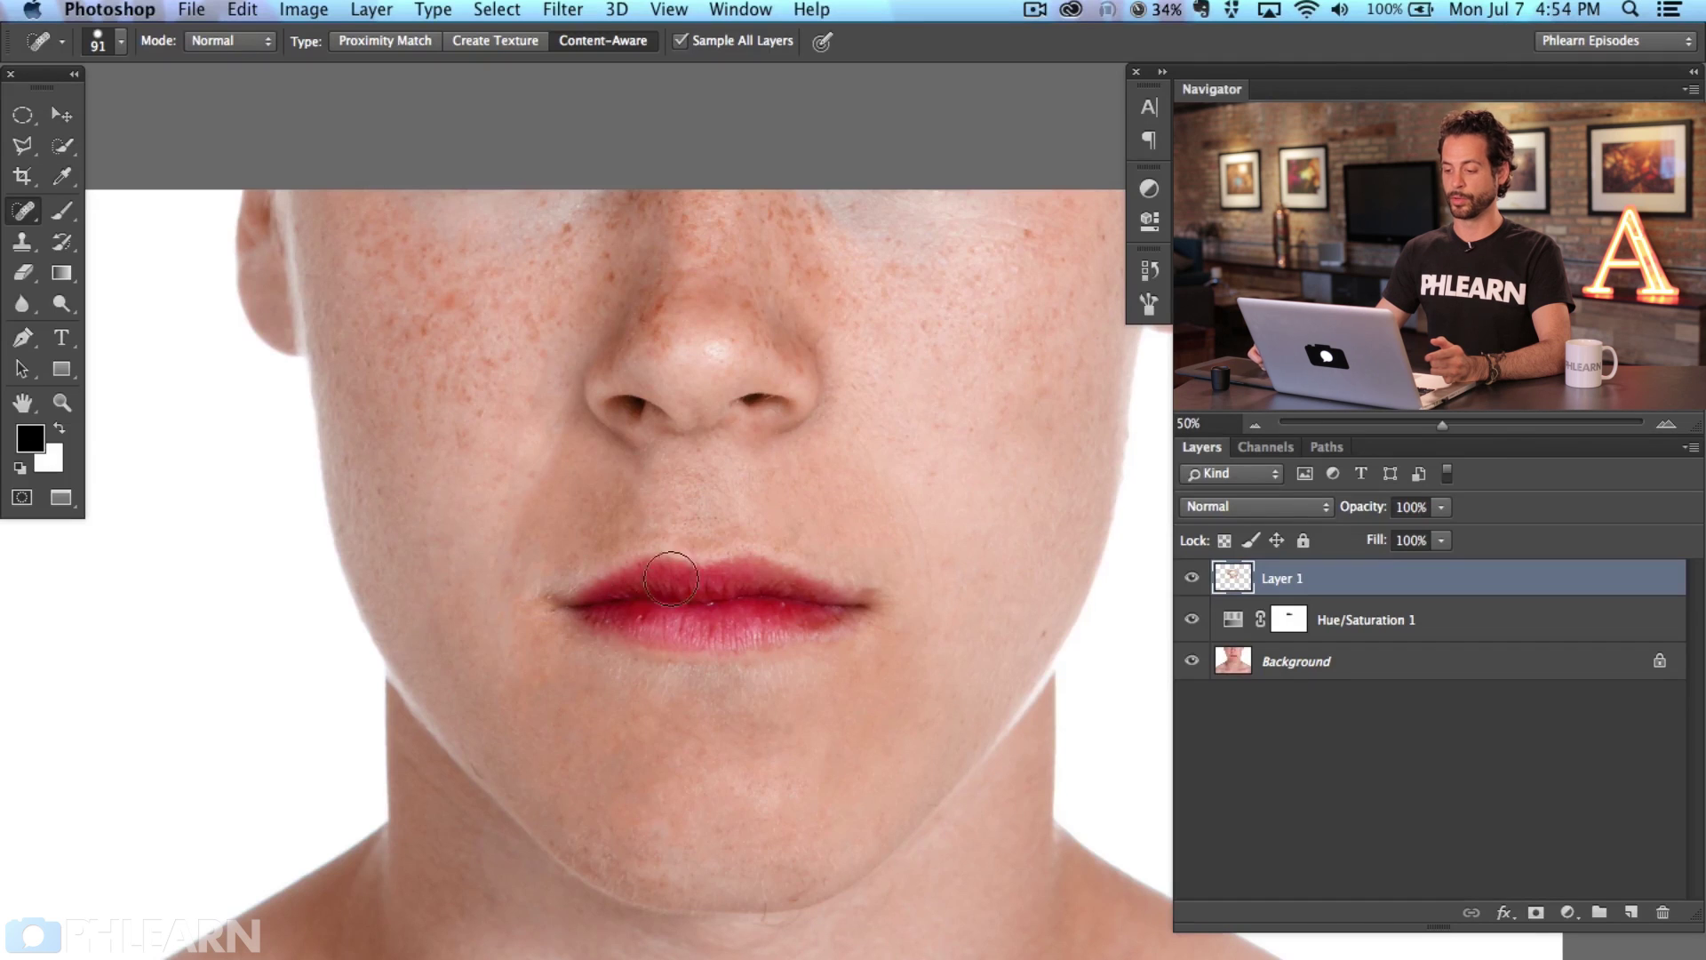
pyautogui.moveTo(846, 770); pyautogui.dragTo(859, 794)
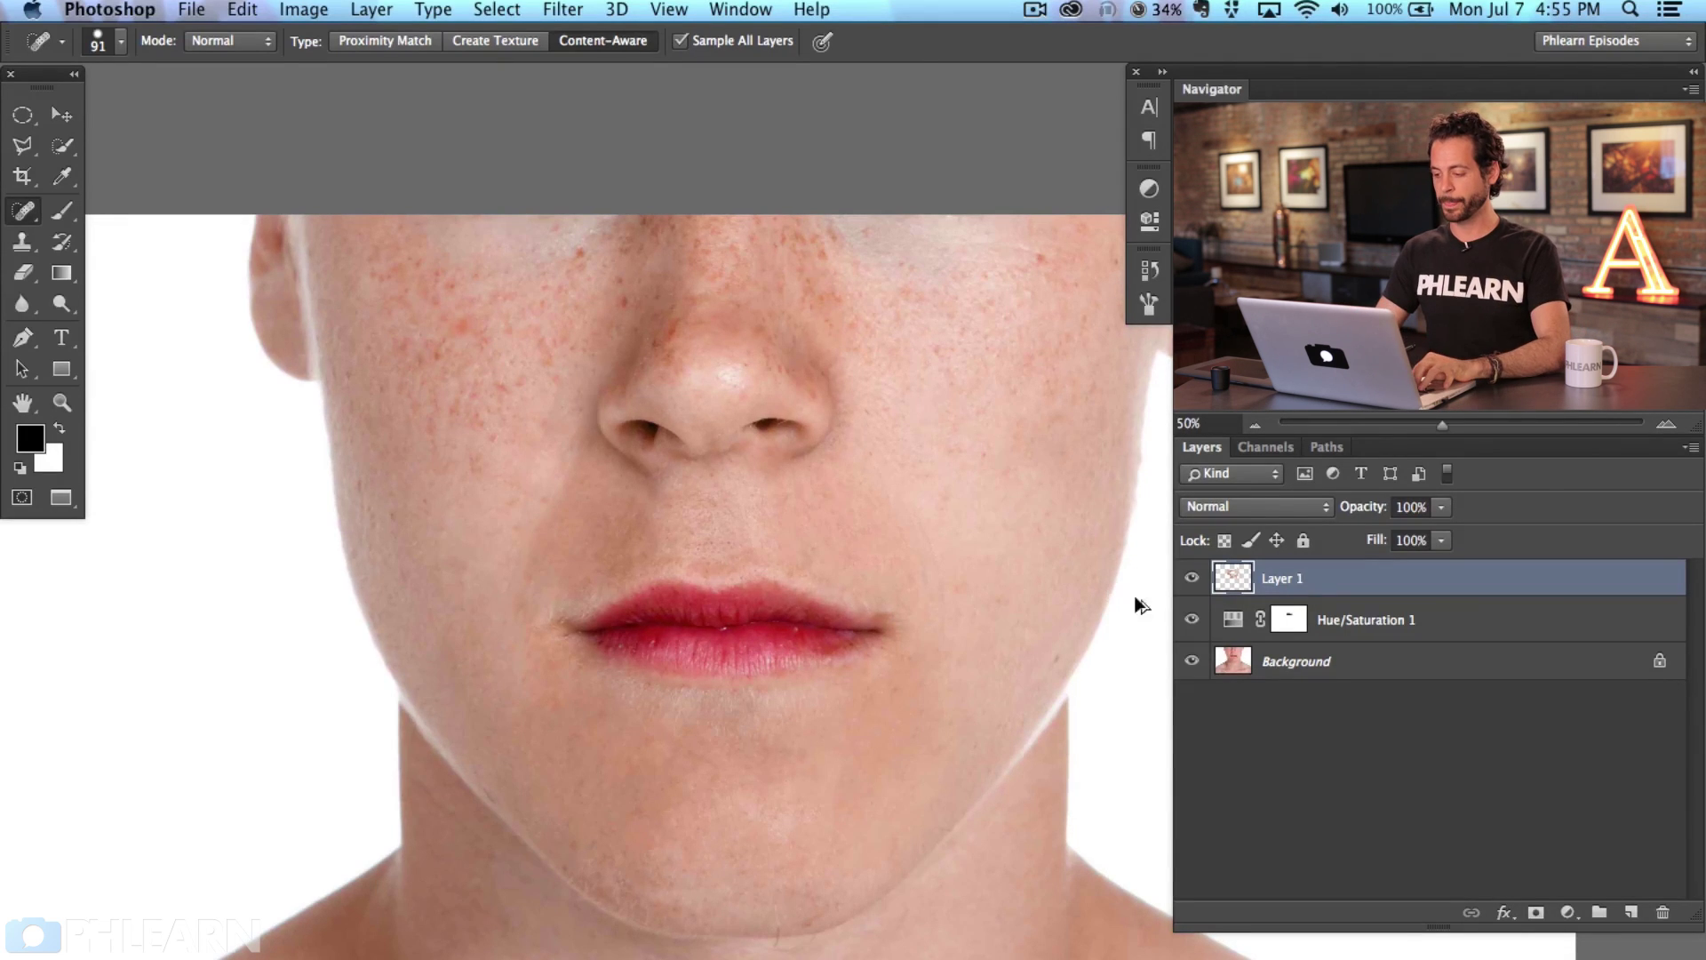
# Add a new layer above the healing layer and sample the lower lip's pink as the Brush colour.
pyautogui.press('super+shift+alt+n')
pyautogui.press('b')
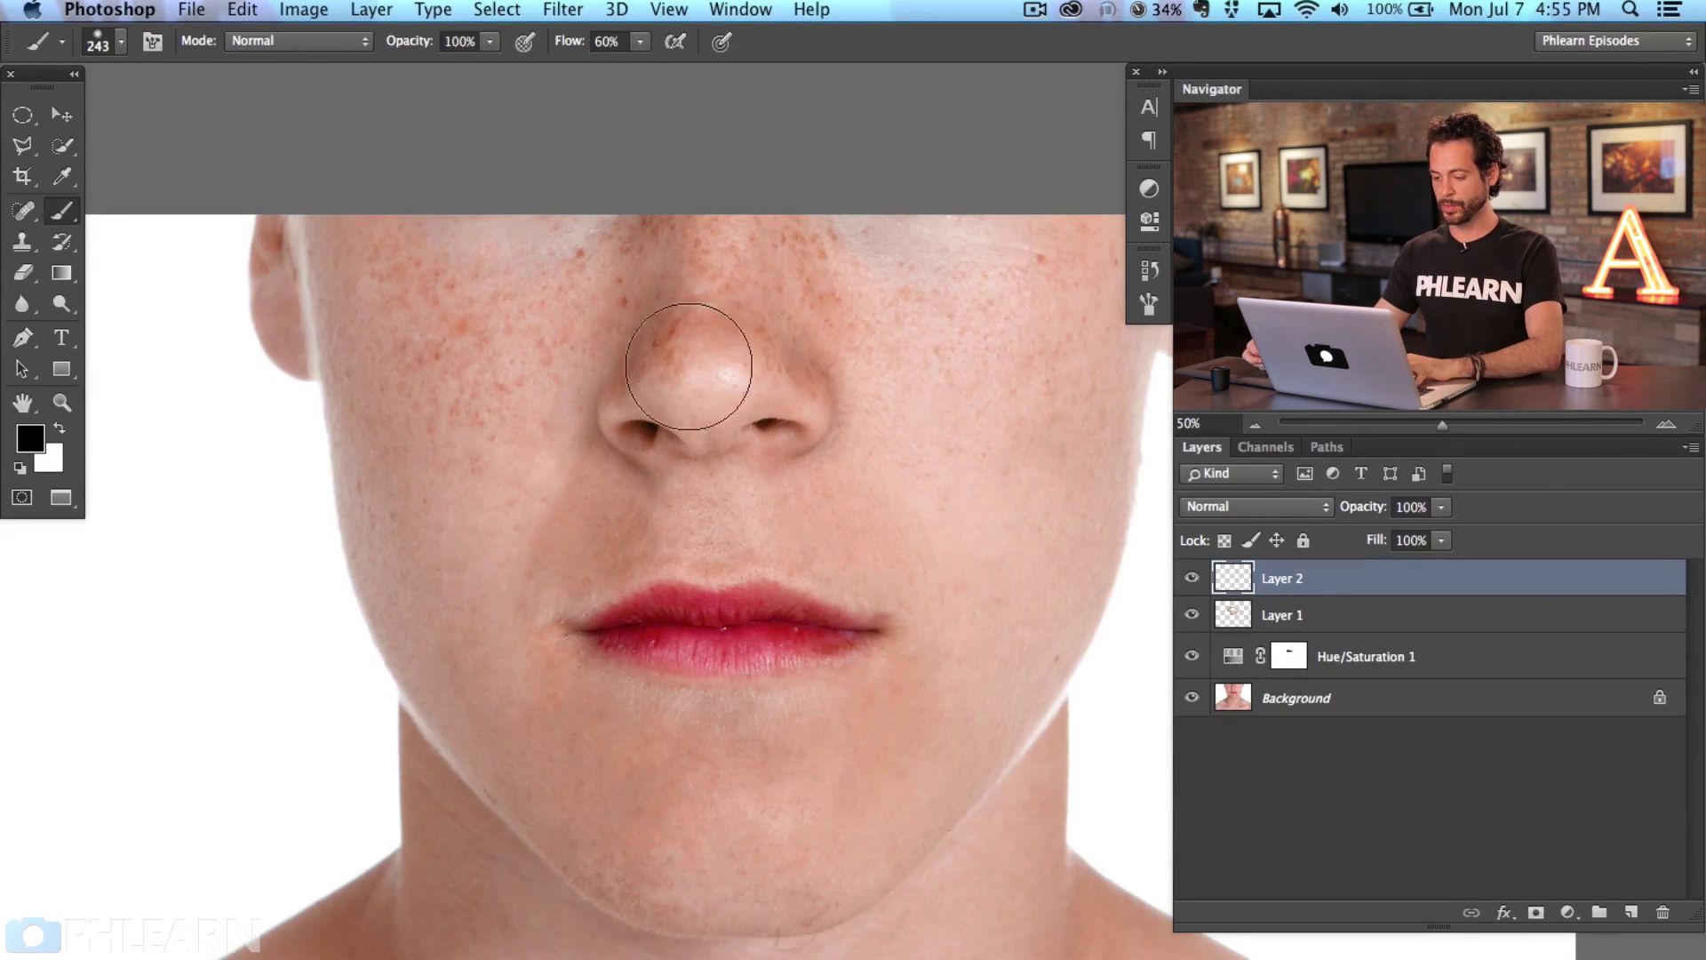
pyautogui.keyDown('alt'); pyautogui.click(758, 641); pyautogui.keyUp('alt')
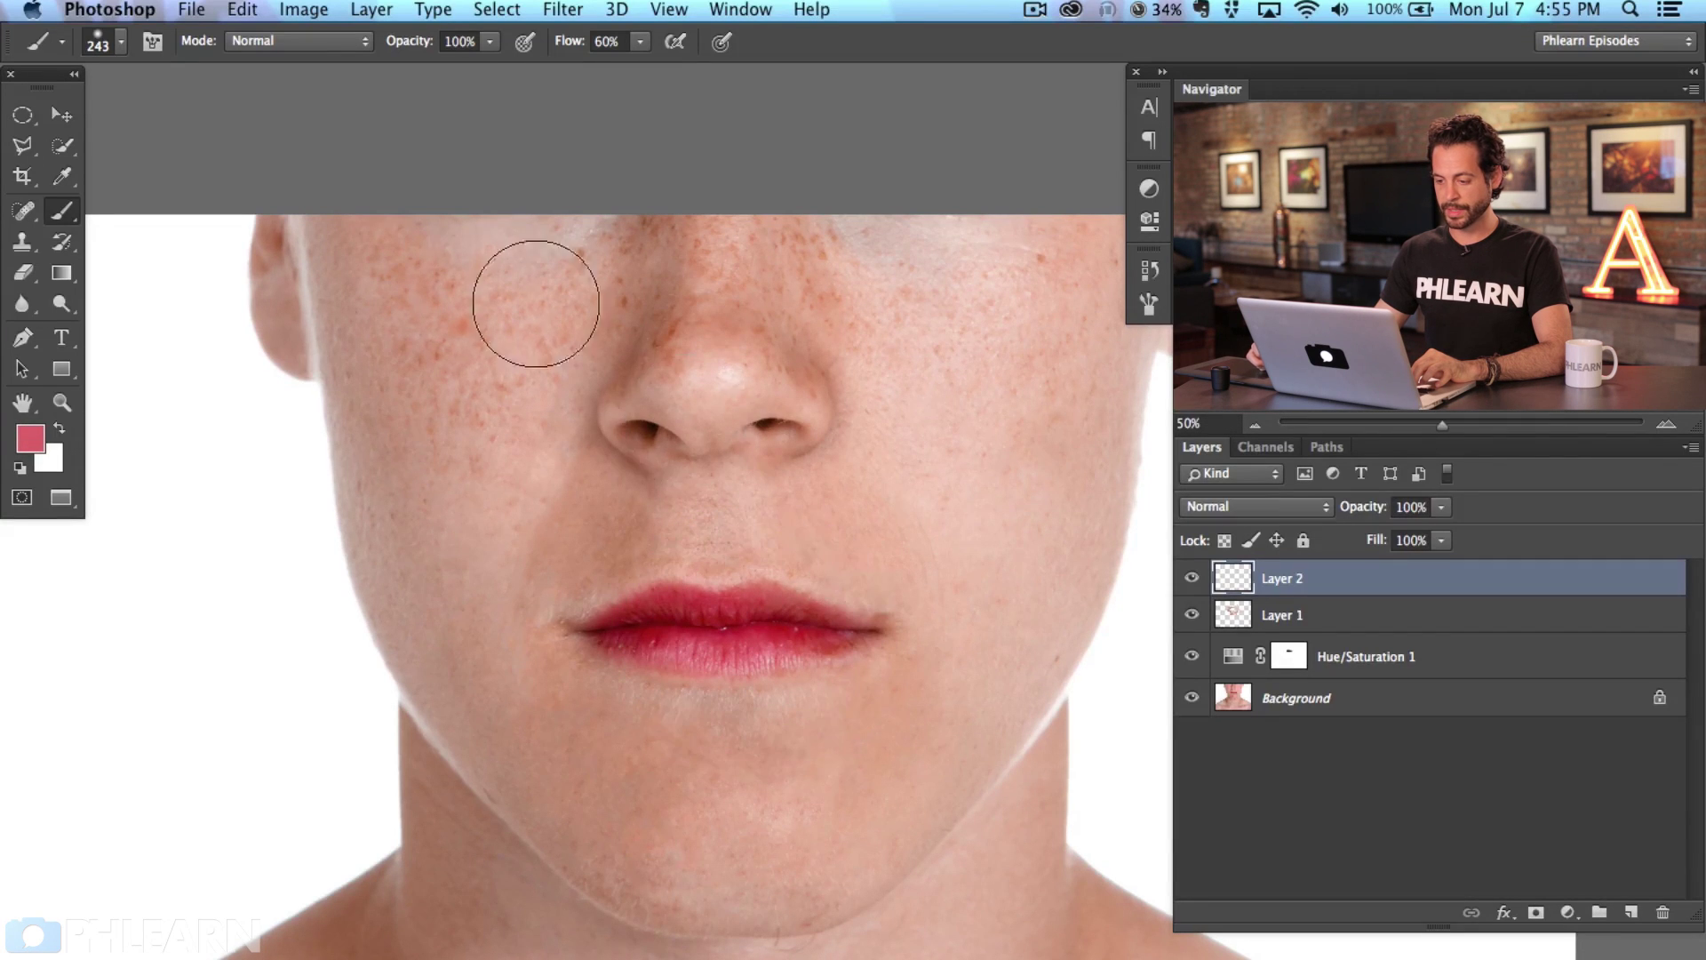
# Enlarge the brush to 616 and paint the sampled pink over both cheeks and the nose.
pyautogui.press(']')
pyautogui.press(']')
pyautogui.press(']')
pyautogui.press(']')
pyautogui.moveTo(515, 311)
pyautogui.mouseDown()
pyautogui.moveTo(502, 446)
pyautogui.moveTo(613, 412)
pyautogui.mouseUp()
pyautogui.moveTo(853, 373)
pyautogui.mouseDown()
pyautogui.moveTo(945, 266)
pyautogui.moveTo(1069, 351)
pyautogui.moveTo(1067, 285)
pyautogui.moveTo(808, 190)
pyautogui.moveTo(610, 370)
pyautogui.moveTo(569, 378)
pyautogui.mouseUp()
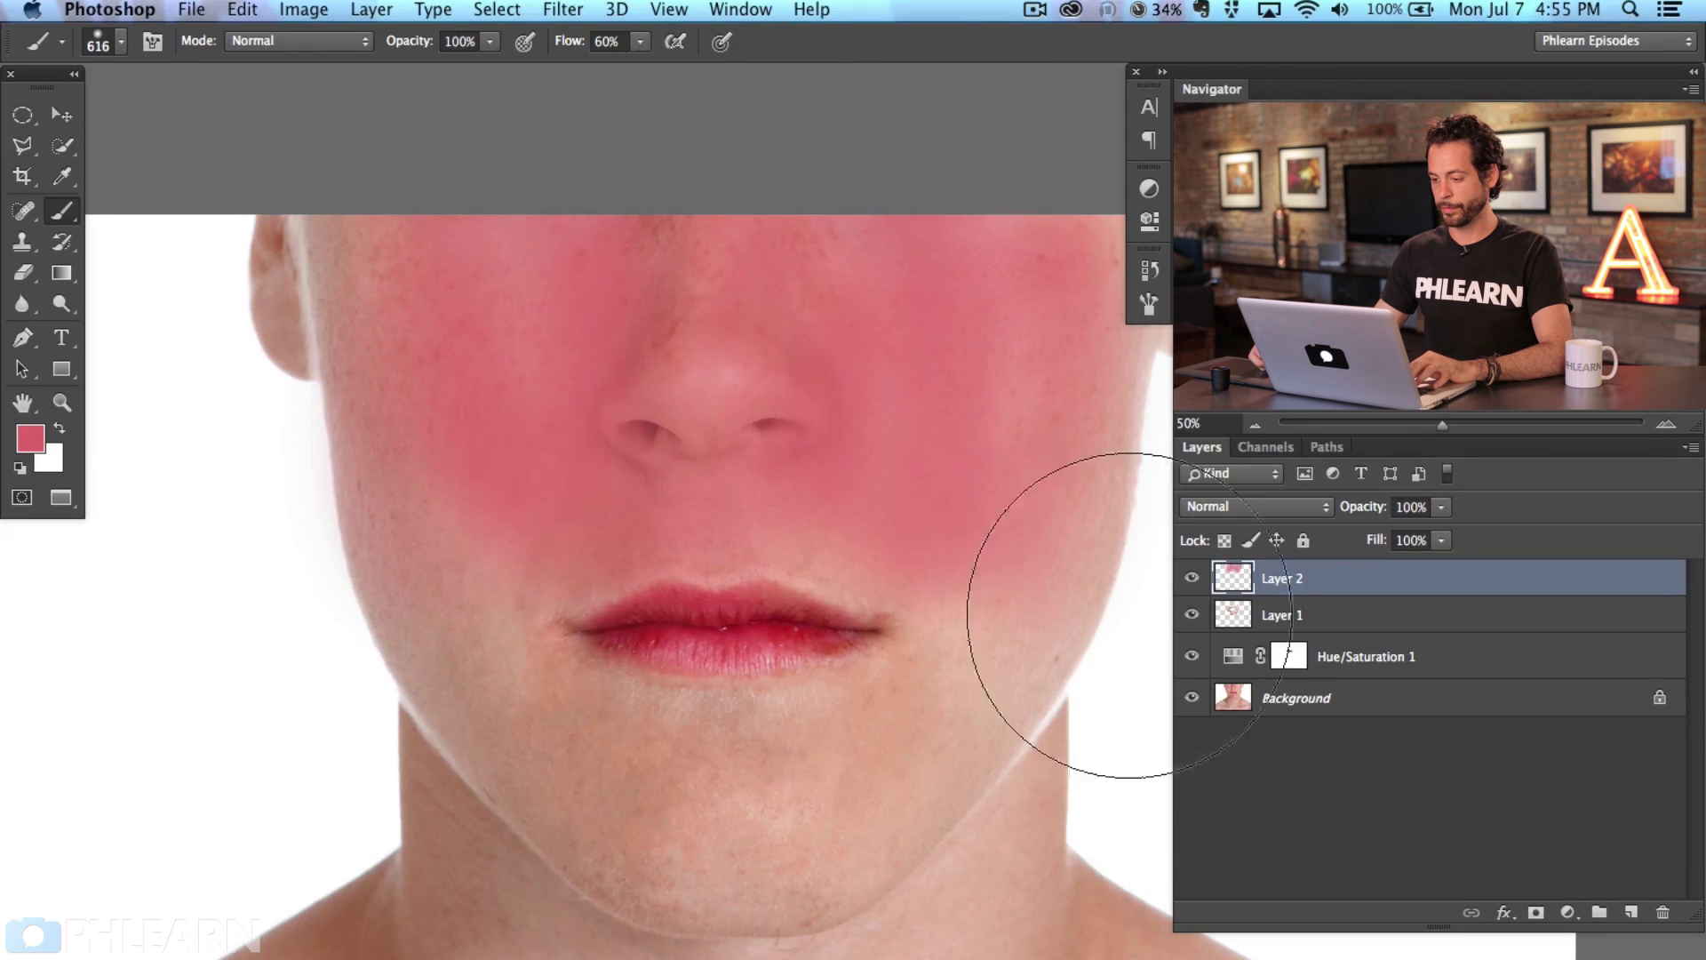
# Set the pink paint layer's blend mode to Soft Light and reduce its opacity to 33%.
pyautogui.click(1249, 508)
pyautogui.click(1251, 777)
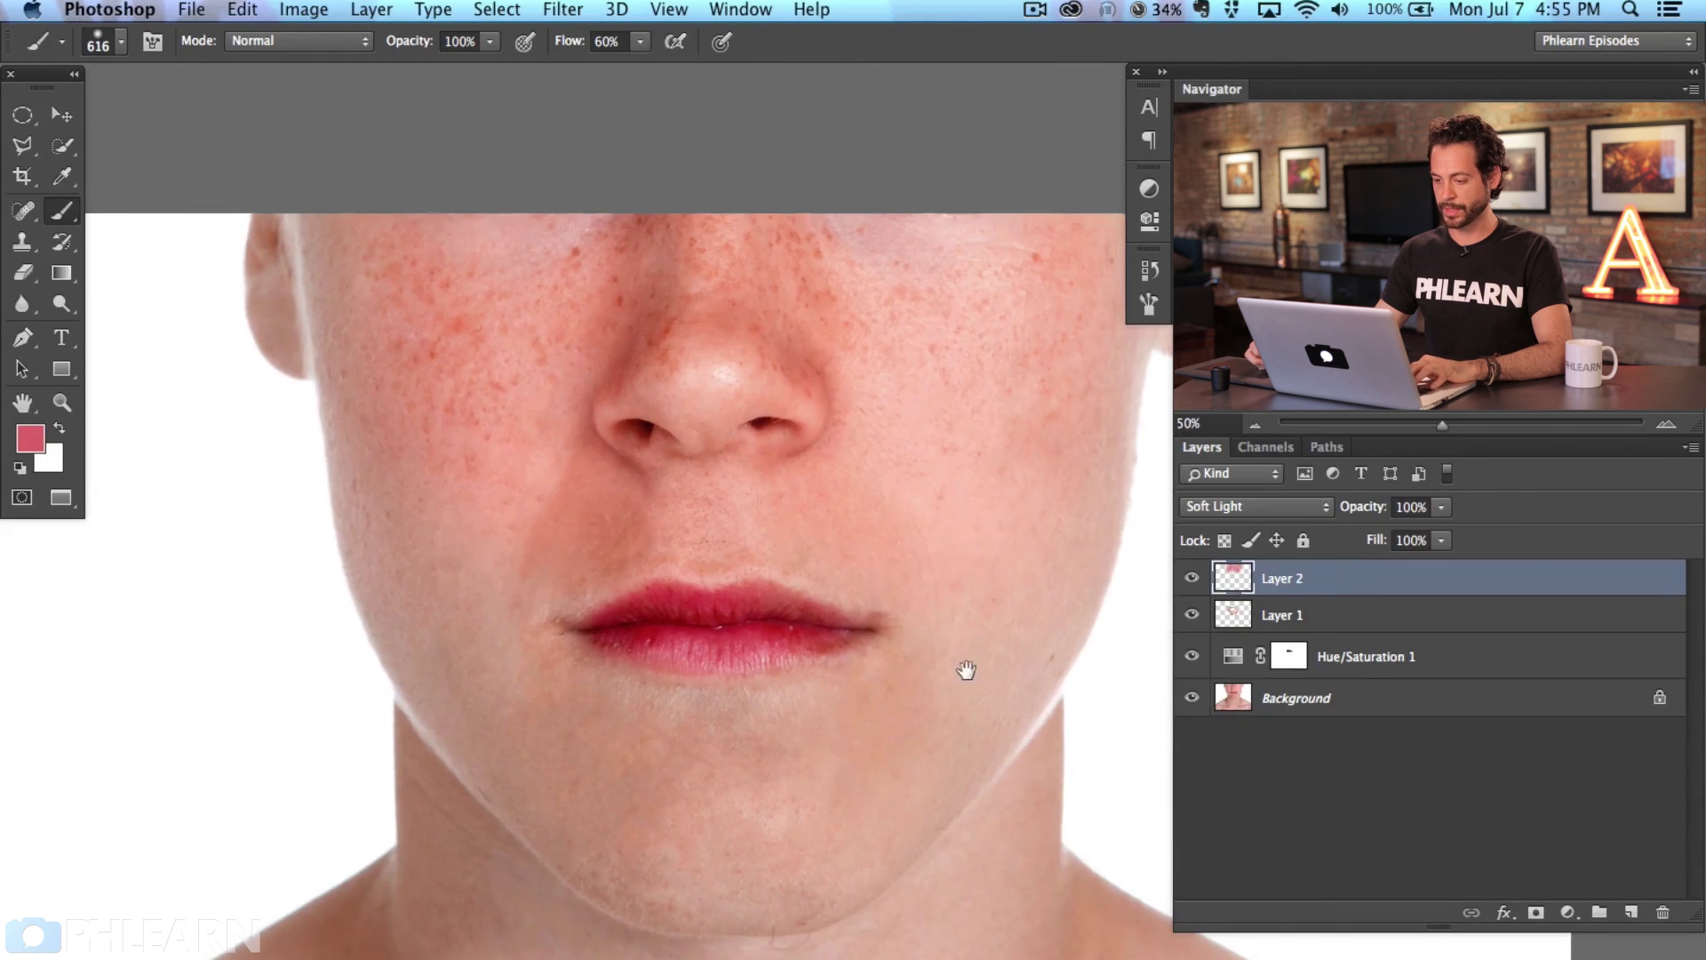
pyautogui.hscroll(3, 963, 670)
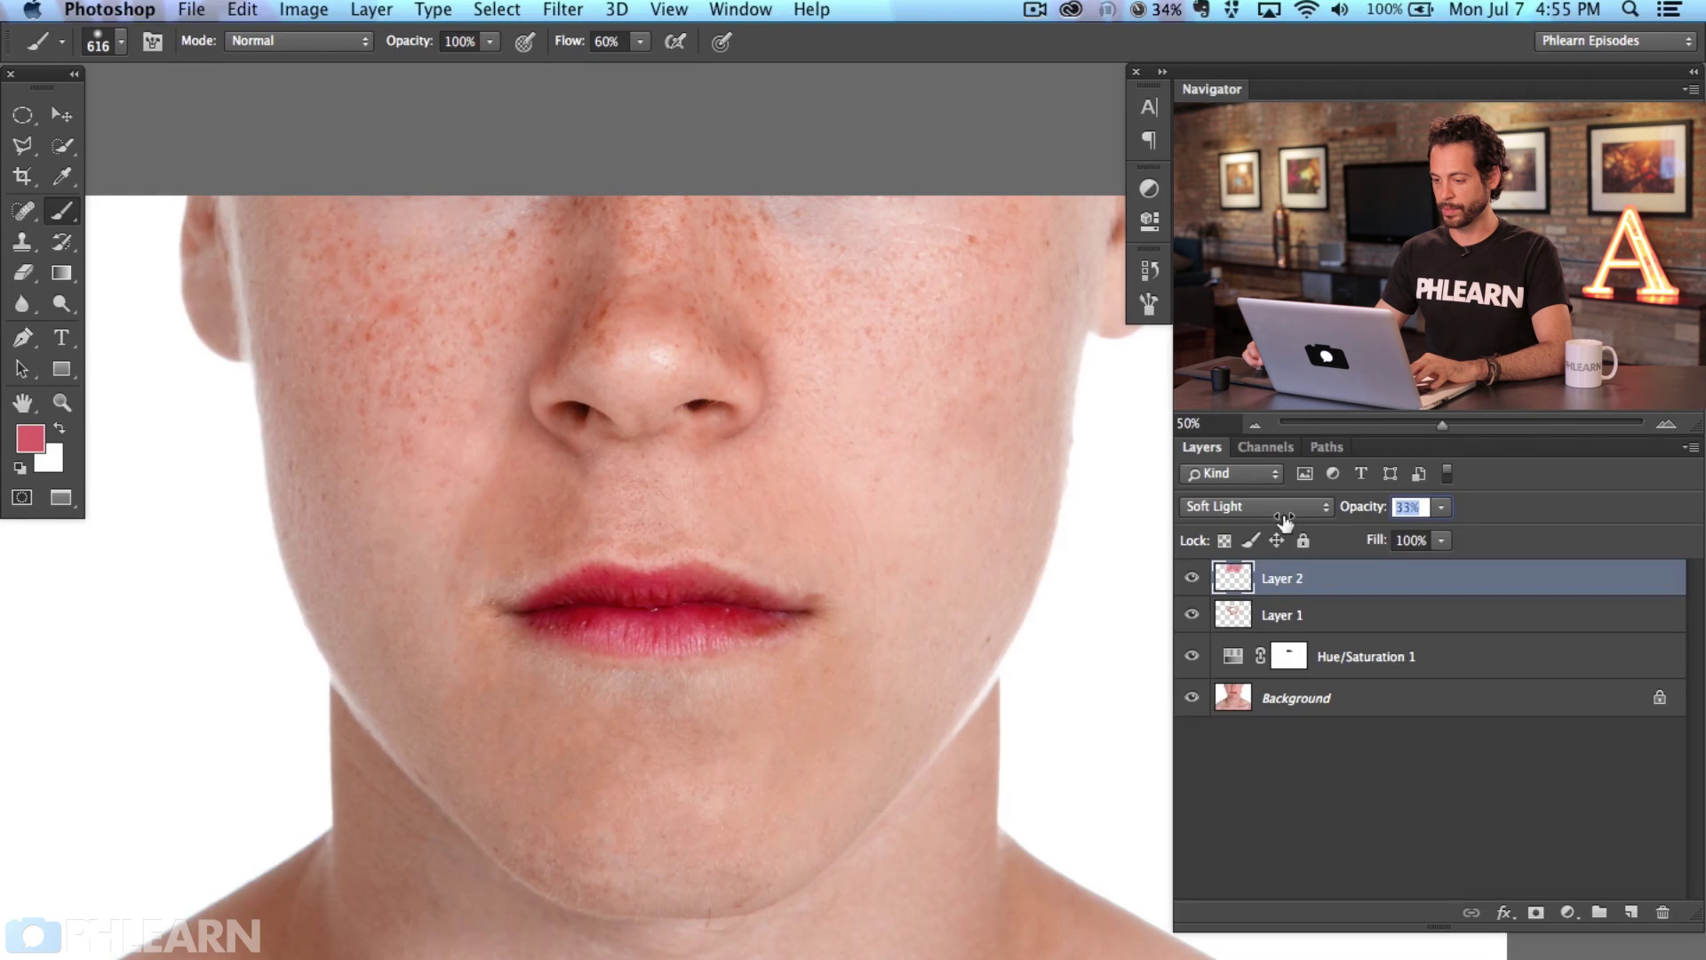
# Compare the face with and without the pink tint layer and fine-tune its opacity to 34%.
pyautogui.click(1193, 580)
pyautogui.click(1193, 580)
pyautogui.click(1192, 579)
pyautogui.click(1193, 579)
pyautogui.click(1192, 580)
pyautogui.click(1192, 579)
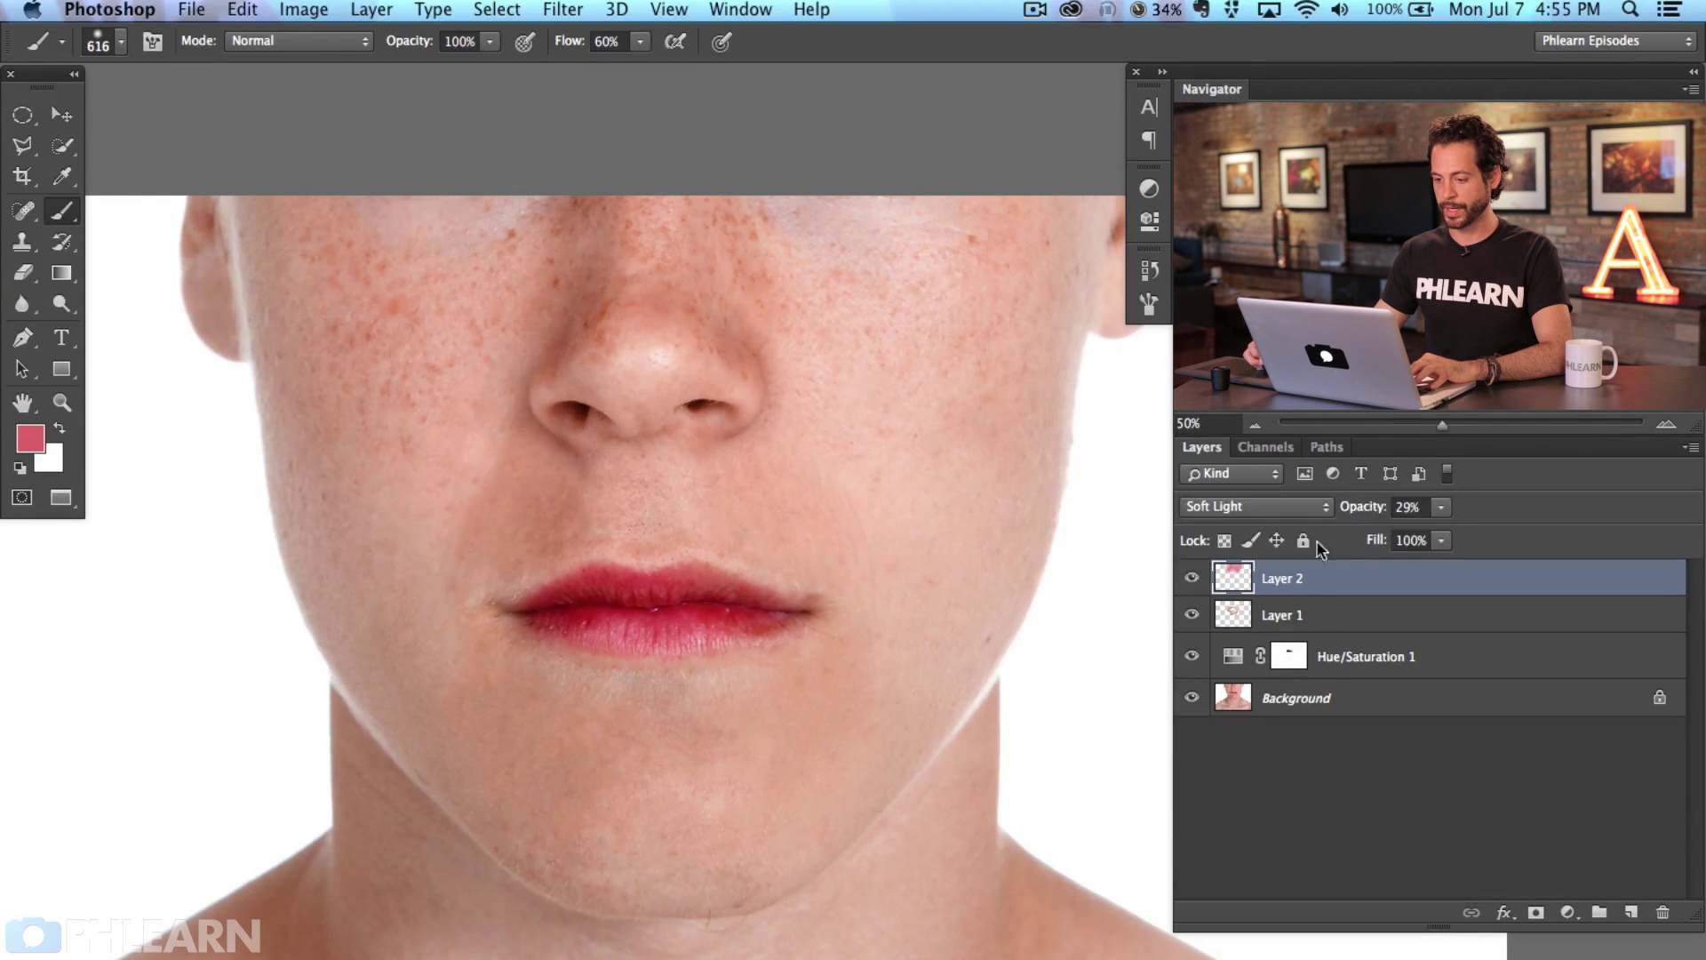
pyautogui.click(1191, 578)
pyautogui.click(1191, 578)
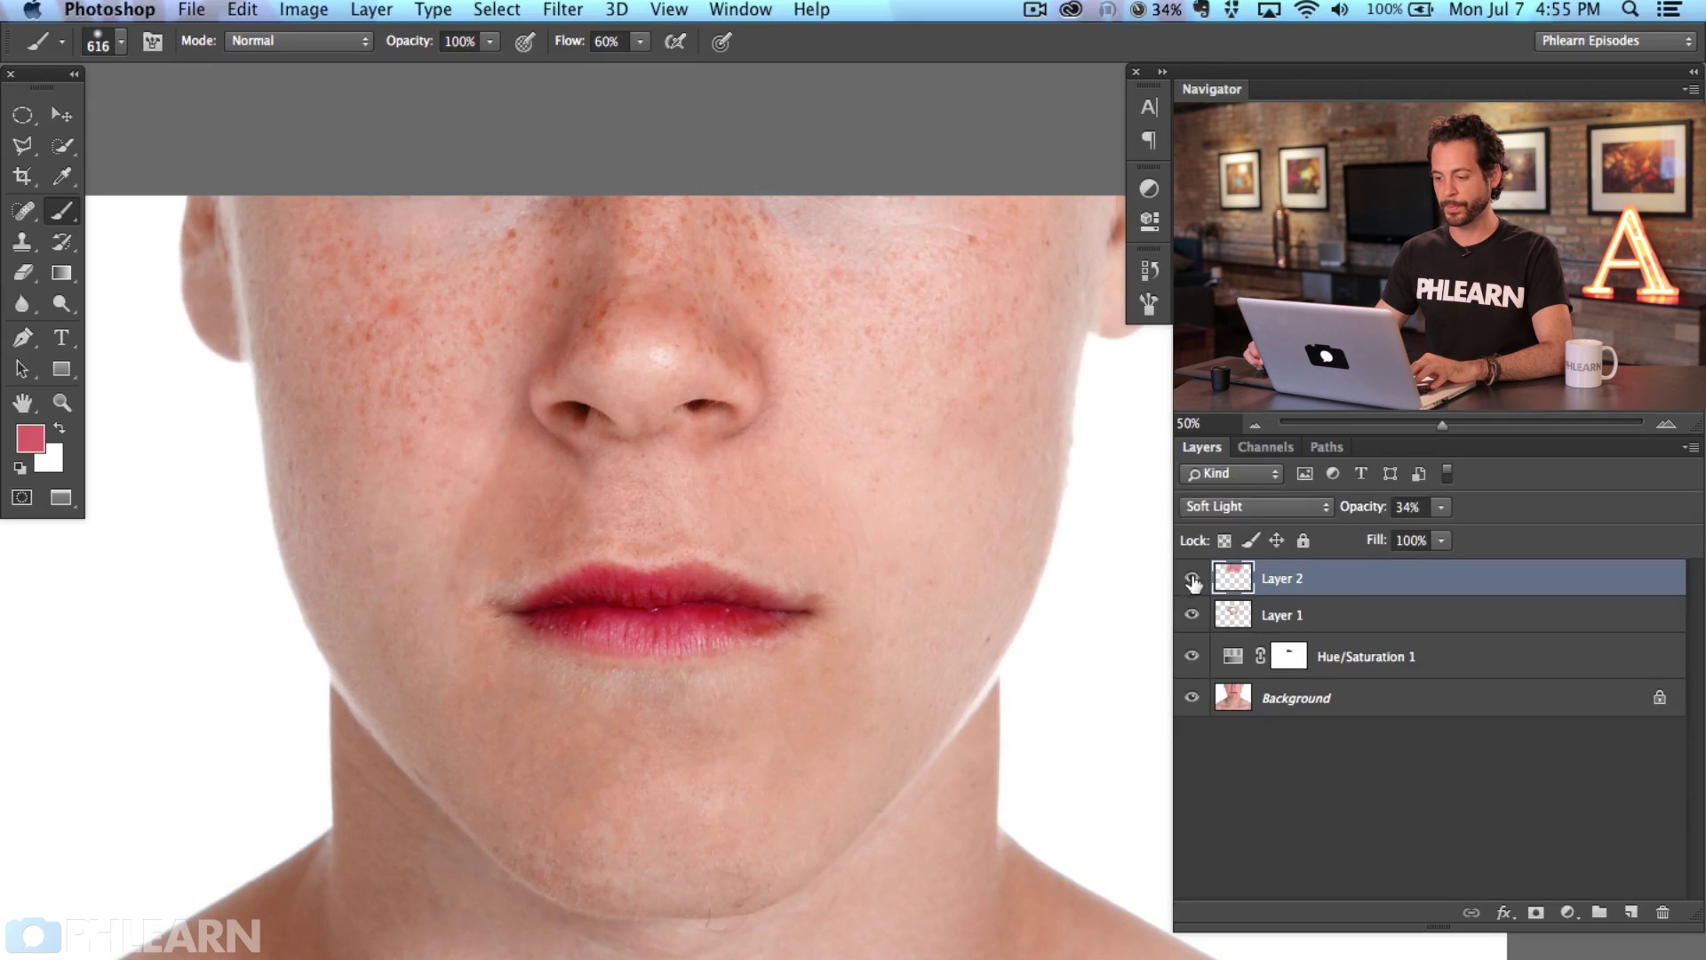
# Check the effect of the pink tint layer by hiding and showing it, and inspect the chin and neck.
pyautogui.hscroll(-3, 889, 693)
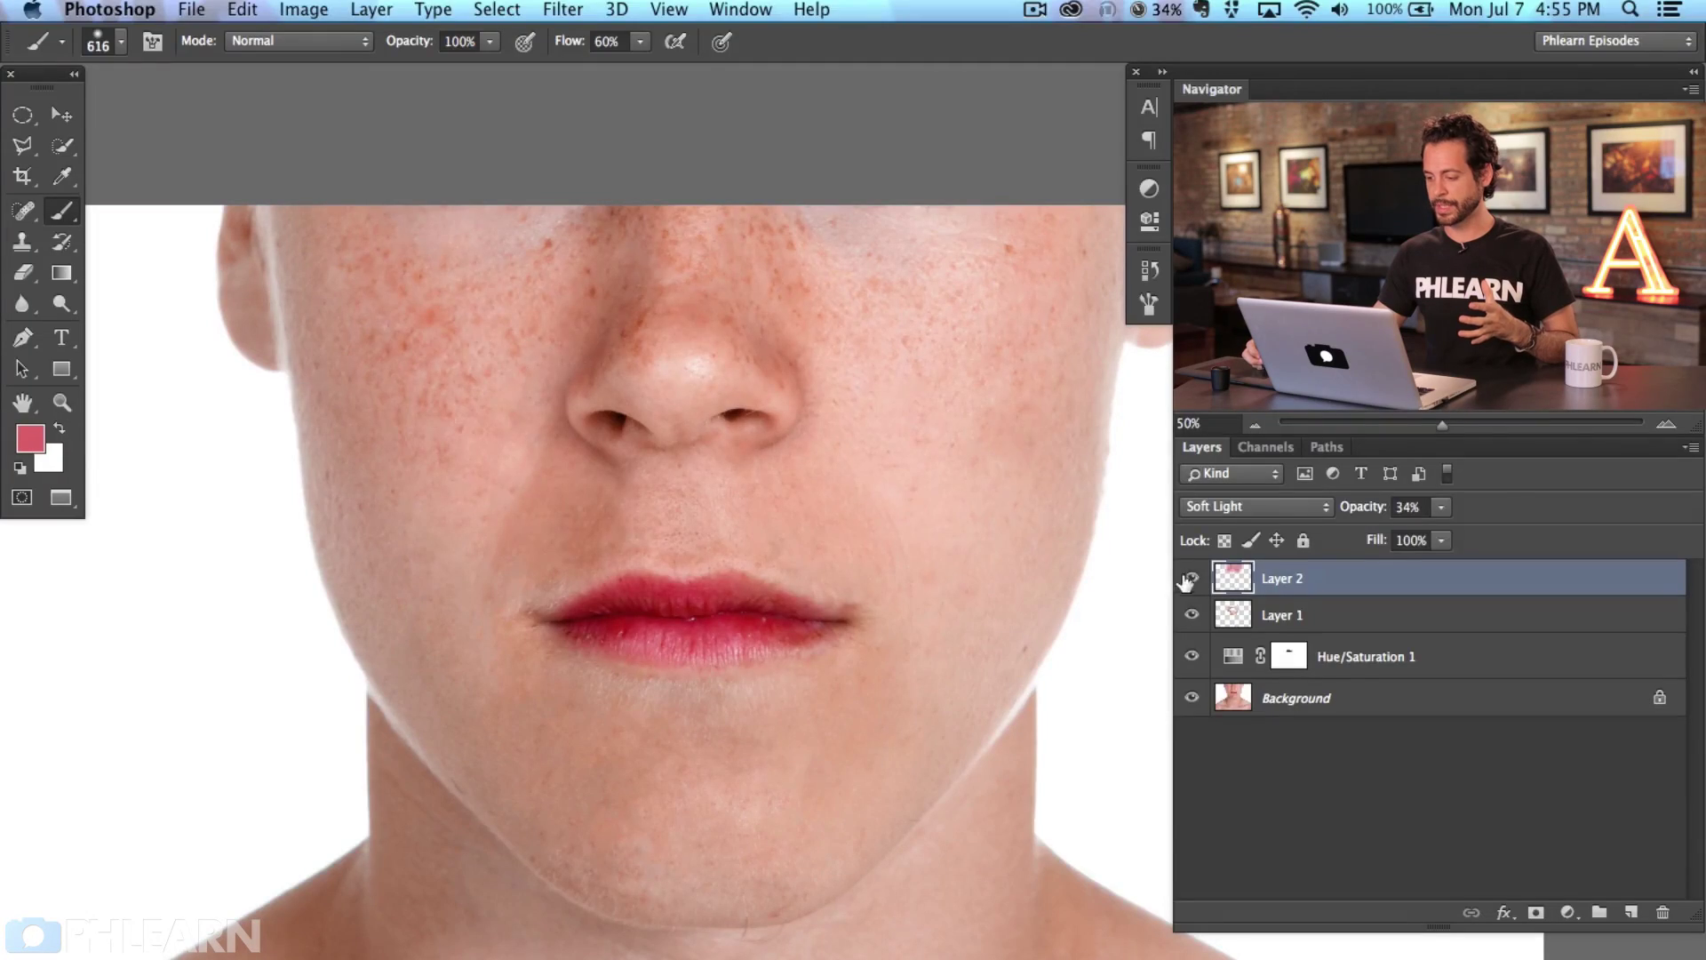
pyautogui.click(1191, 577)
pyautogui.click(1191, 578)
pyautogui.scroll(-3, 912, 662)
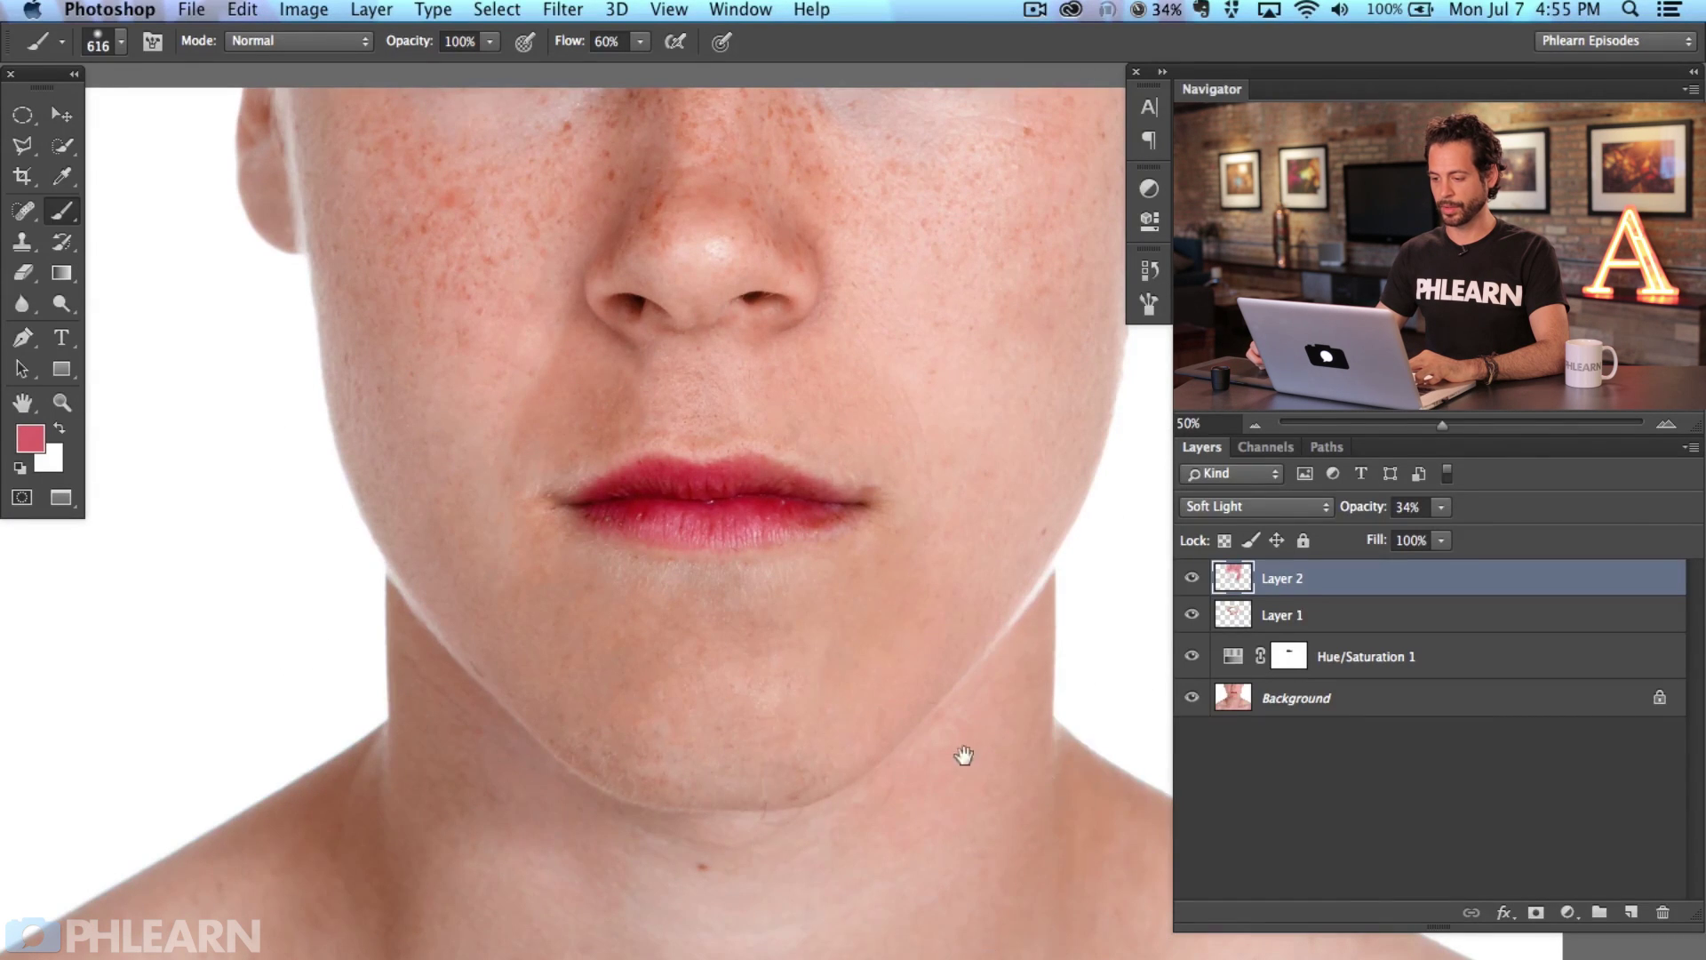
pyautogui.scroll(3, 963, 754)
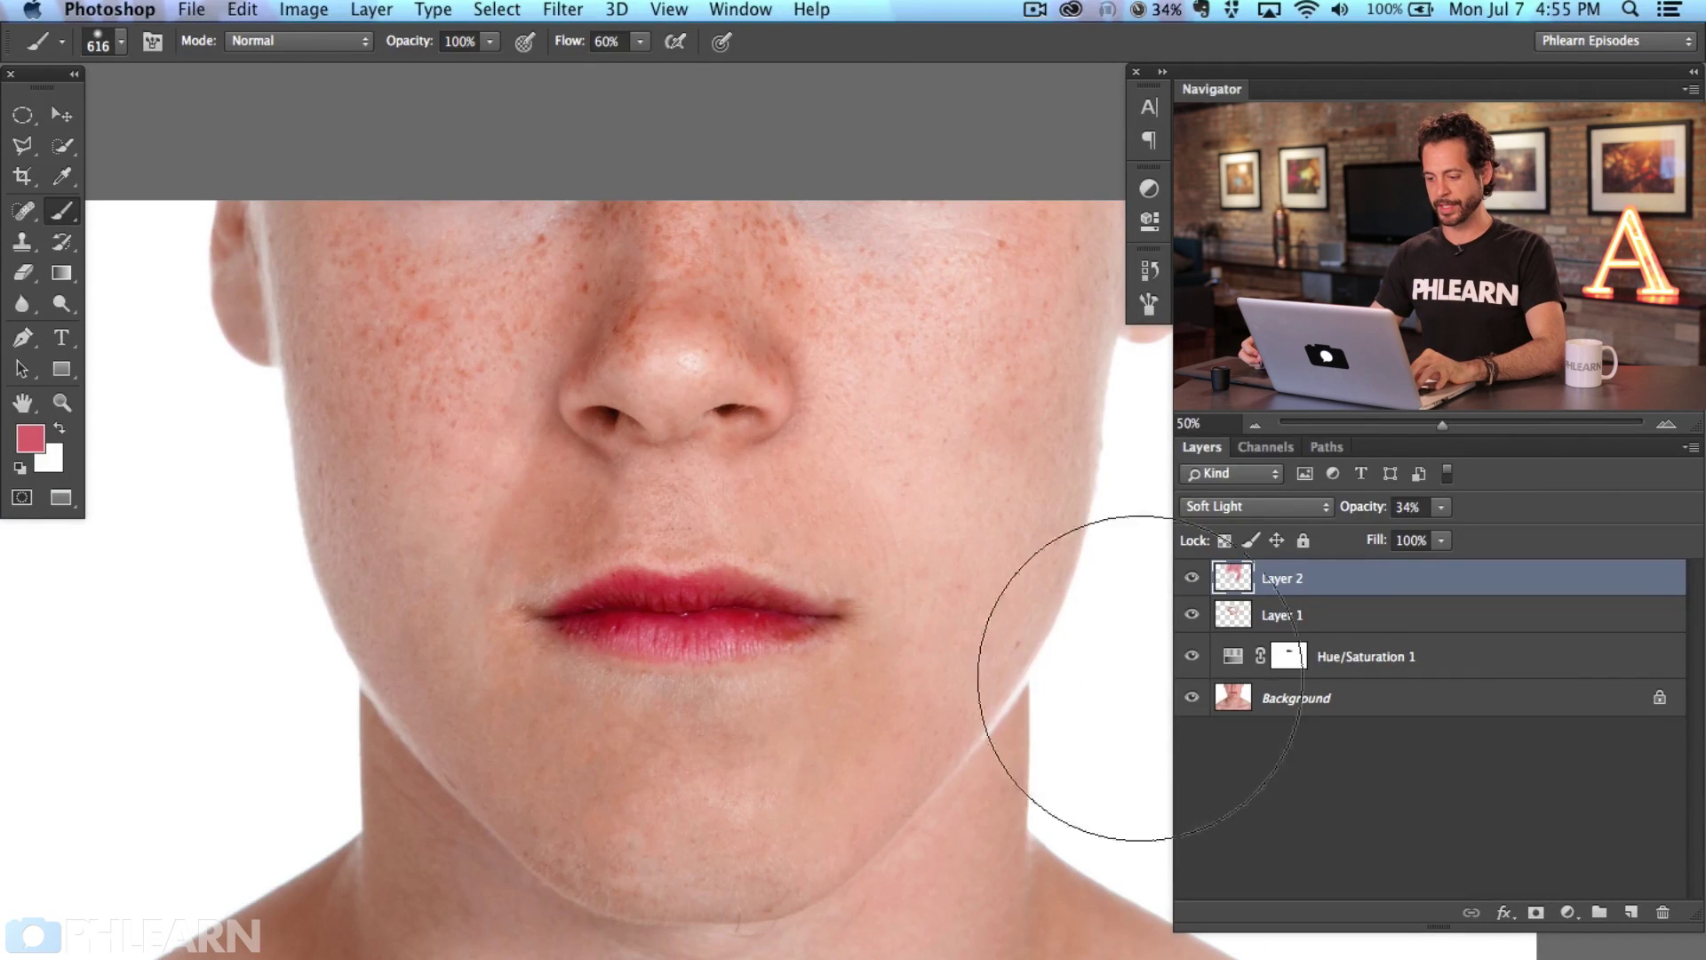
# Group the tint layer, healing layer and Hue/Saturation adjustment together, and view the portrait in full screen.
pyautogui.keyDown('shift'); pyautogui.click(1476, 662); pyautogui.keyUp('shift')
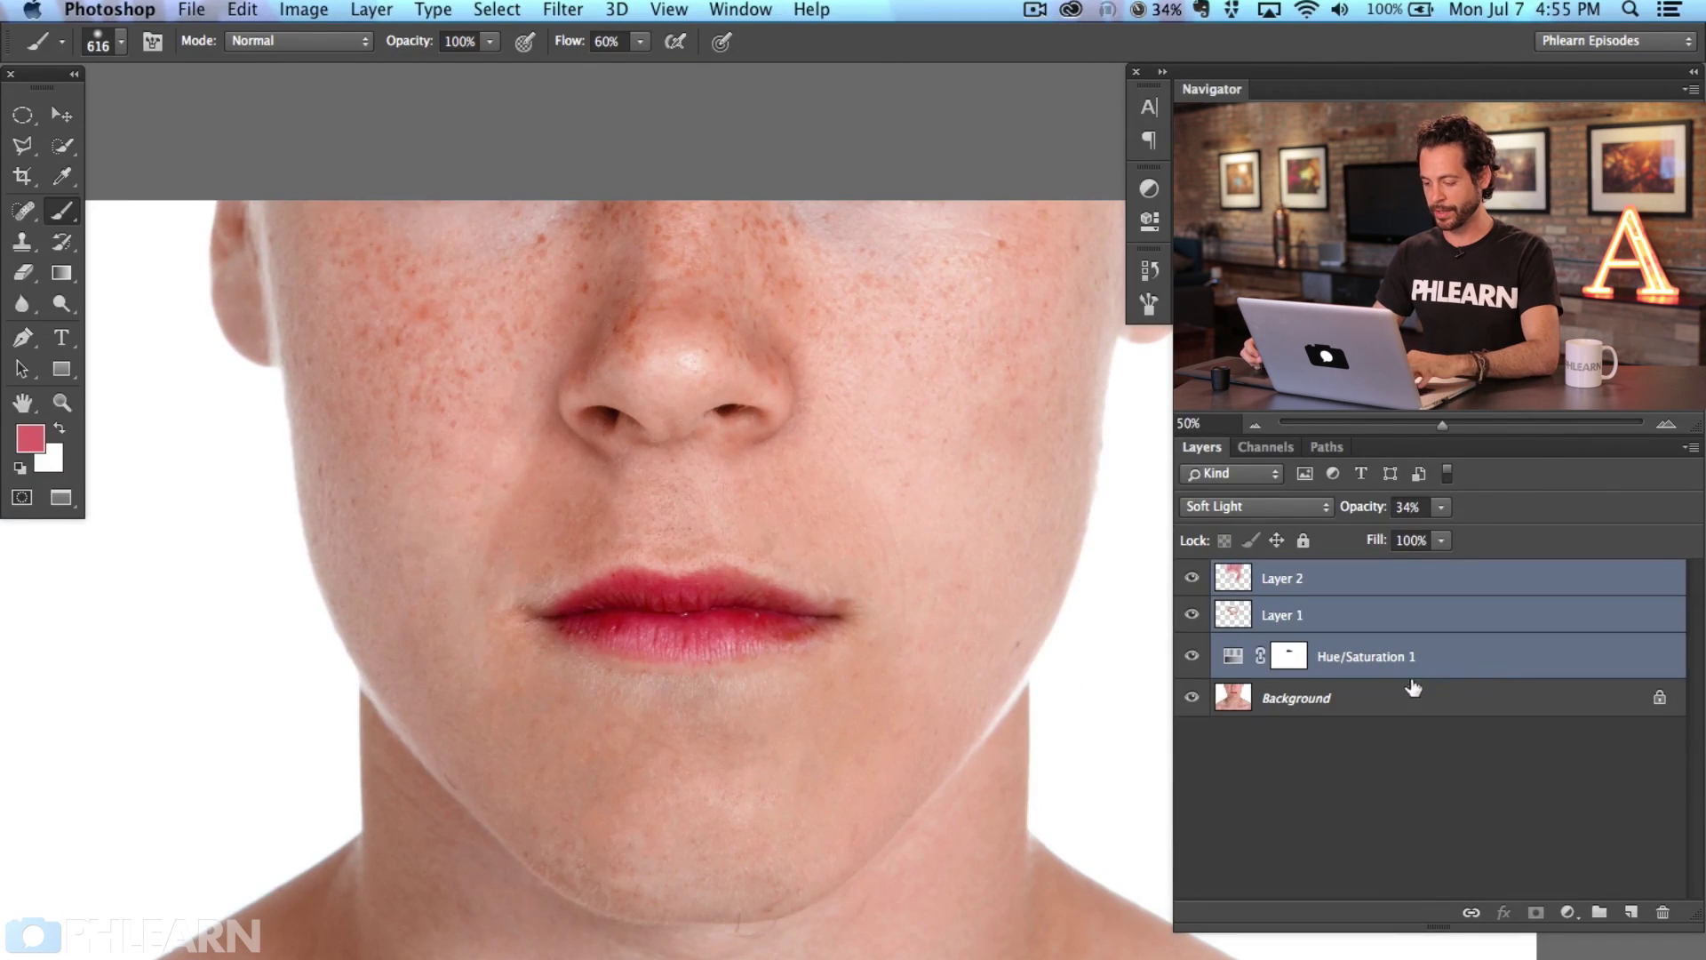
pyautogui.hotkey('ctrl', 'g')
pyautogui.scroll(-5, 1078, 678)
pyautogui.hscroll(-5, 1078, 678)
pyautogui.press('f')
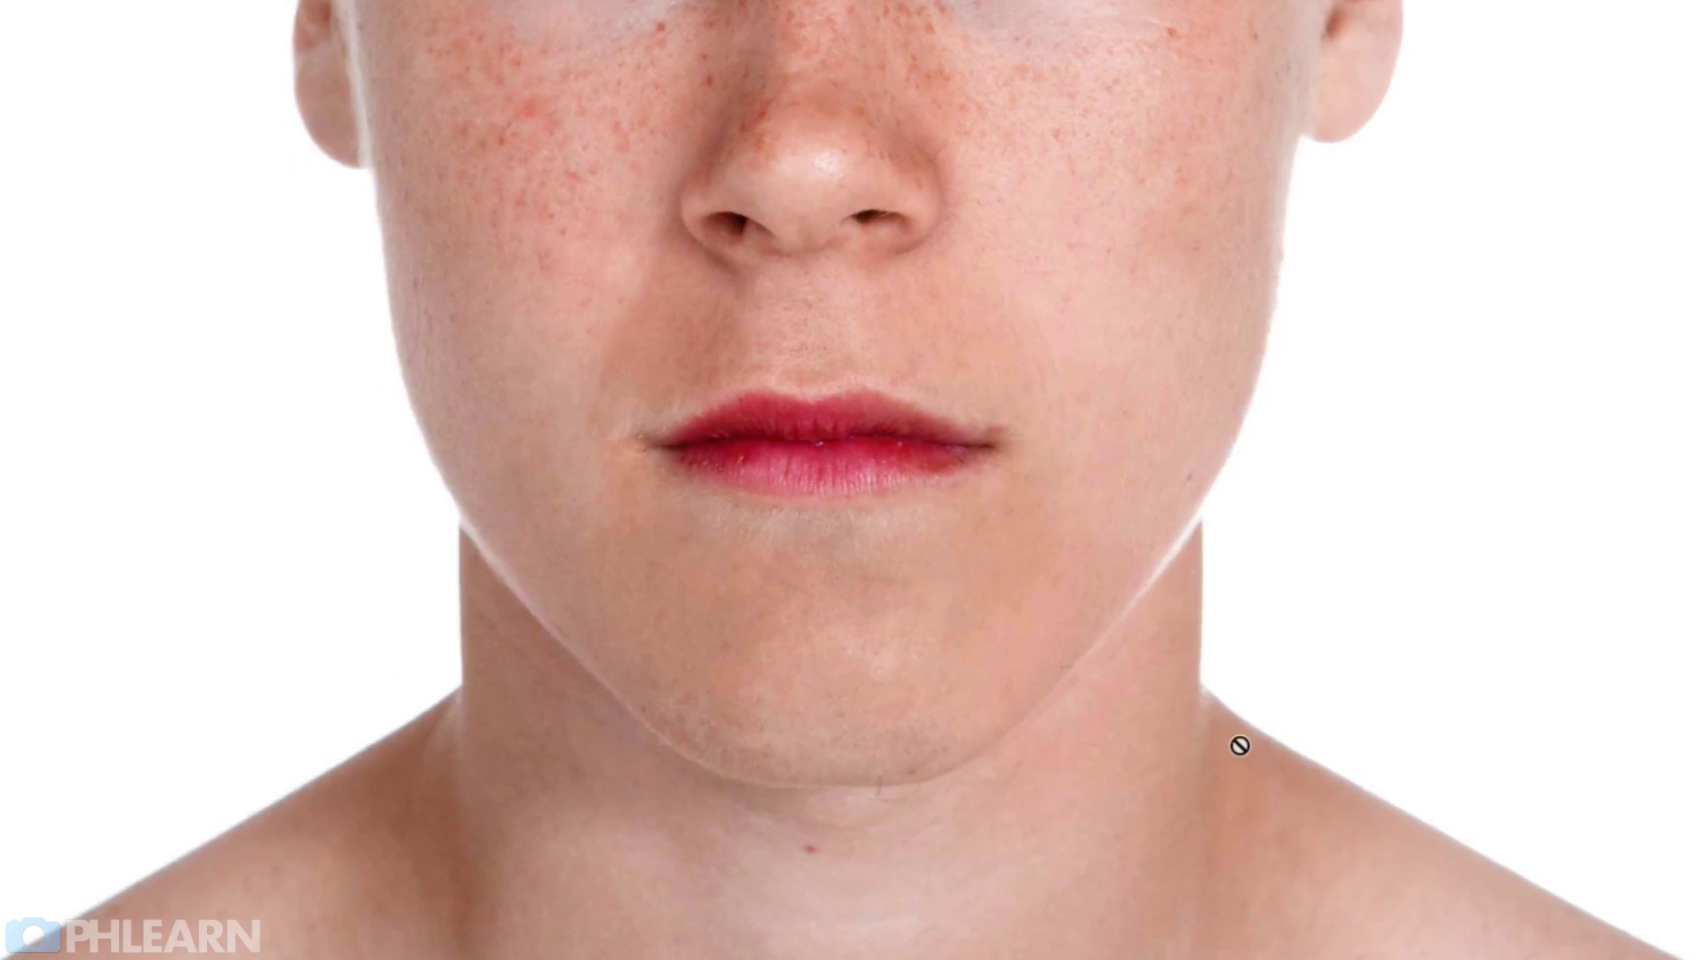